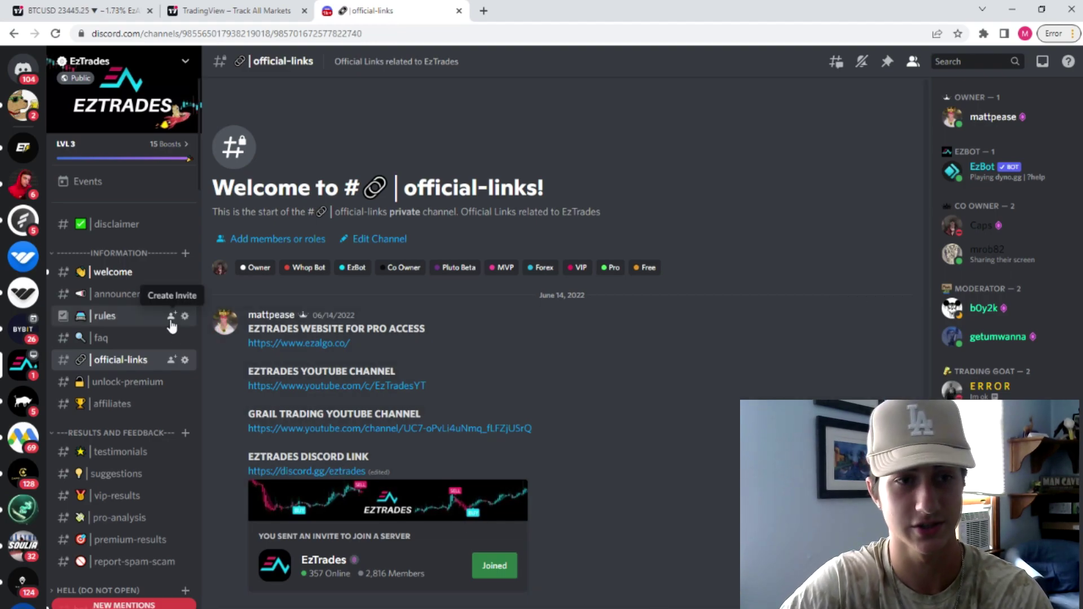
Step: Open the crypto-signals channel in the FREE TRADING ZONE category of the EzTrades server
scroll(165, 316, down, 8)
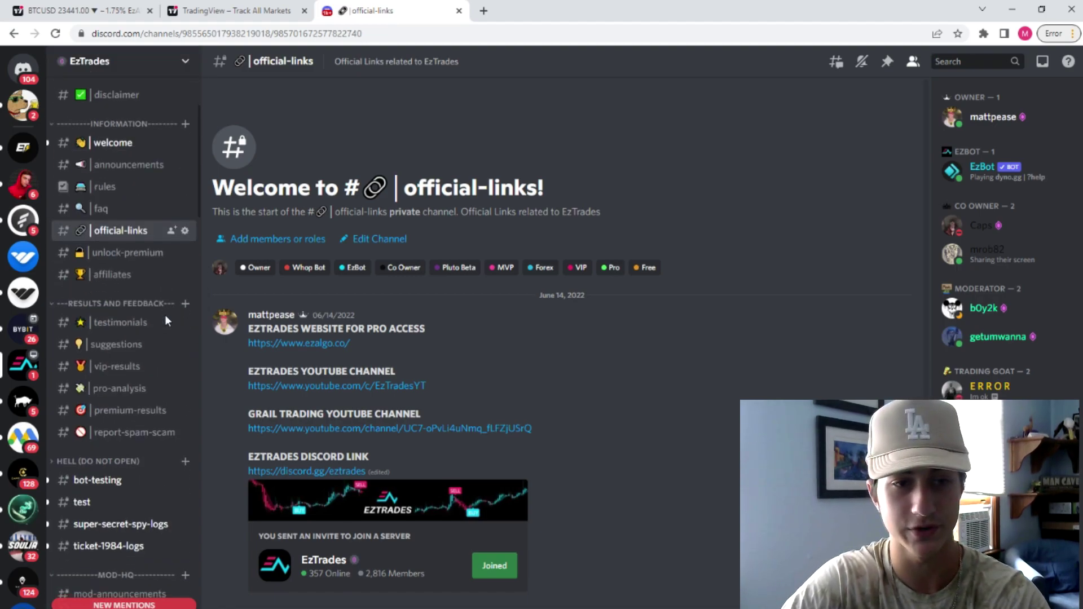
scroll(166, 319, down, 15)
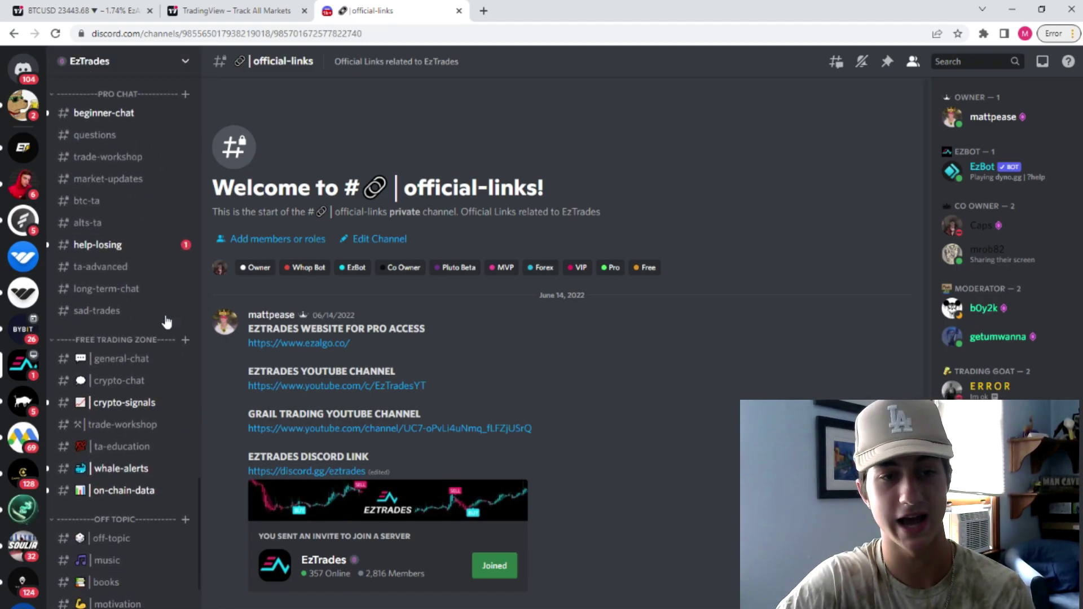
click(148, 403)
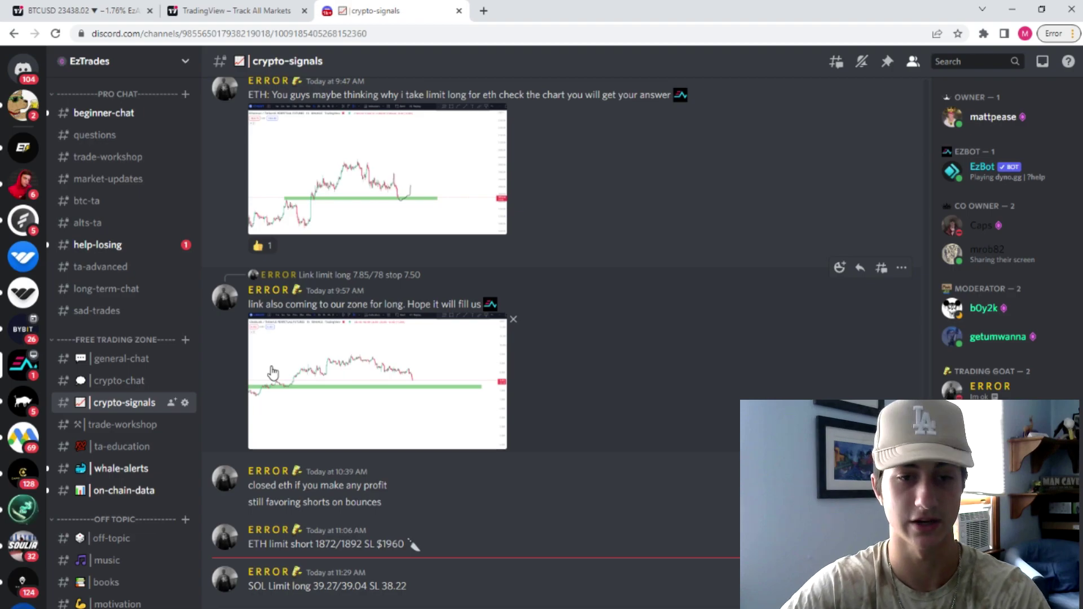
Step: Open the unlock-premium channel in the INFORMATION category and follow its link to the EzAlgo website
scroll(141, 313, up, 5)
mouse_move(155, 310)
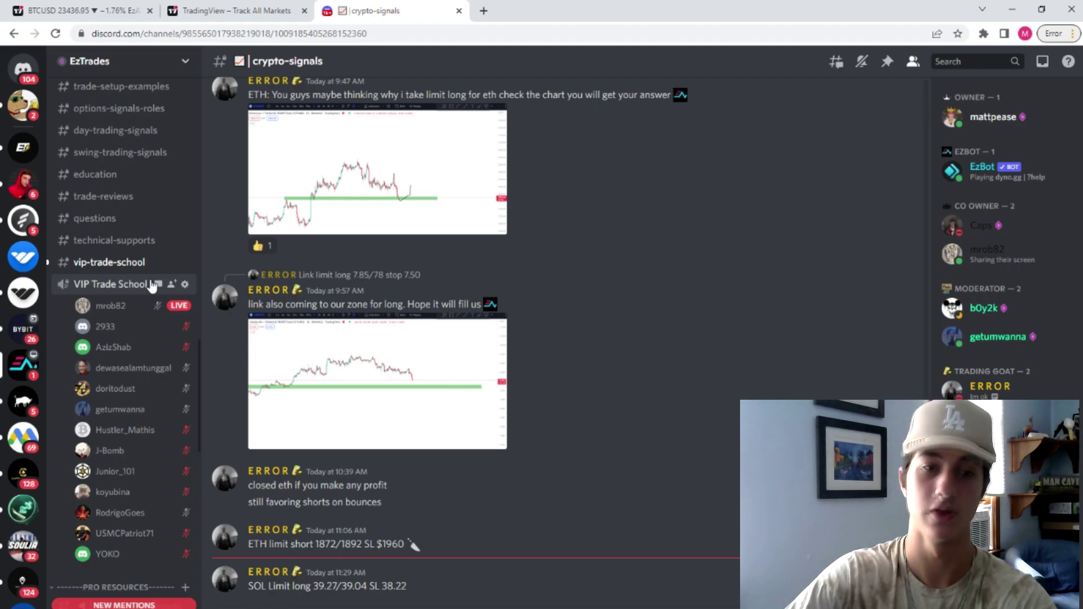
scroll(149, 274, up, 10)
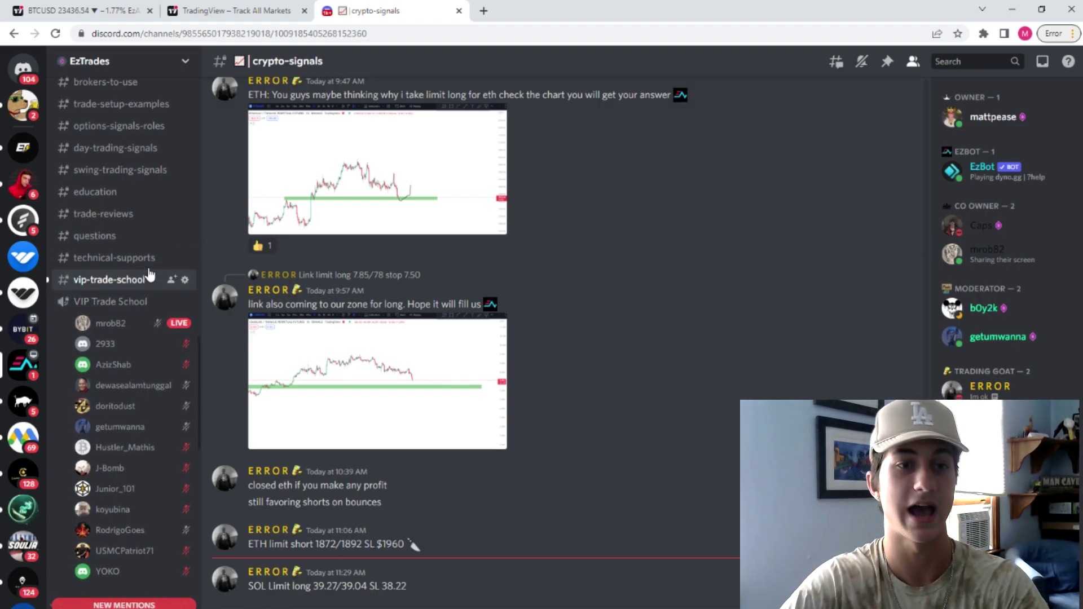
scroll(149, 274, up, 3)
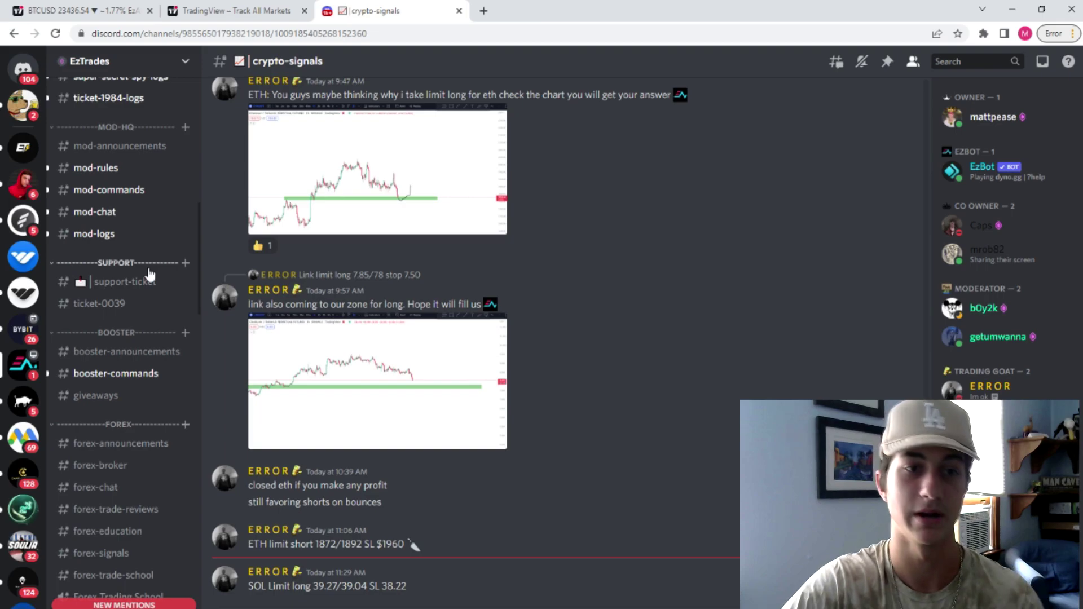
scroll(149, 271, up, 12)
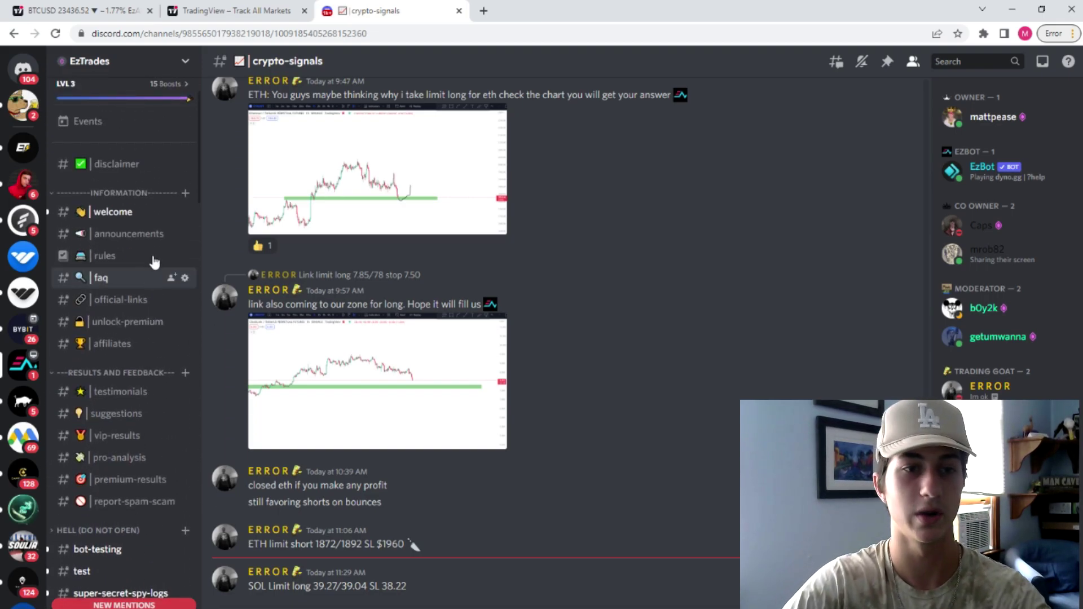
click(131, 324)
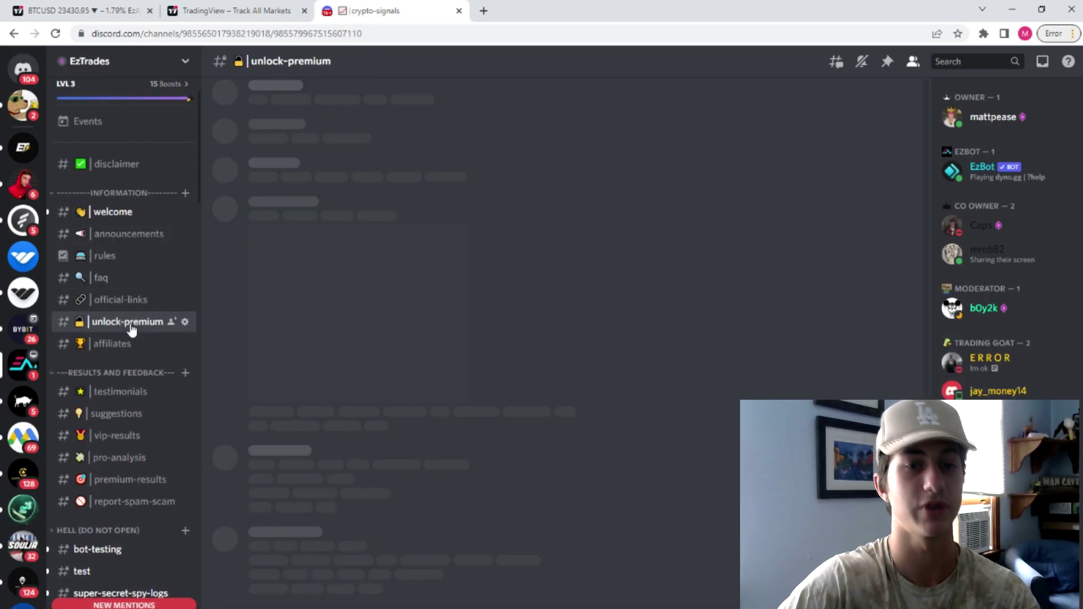
click(328, 502)
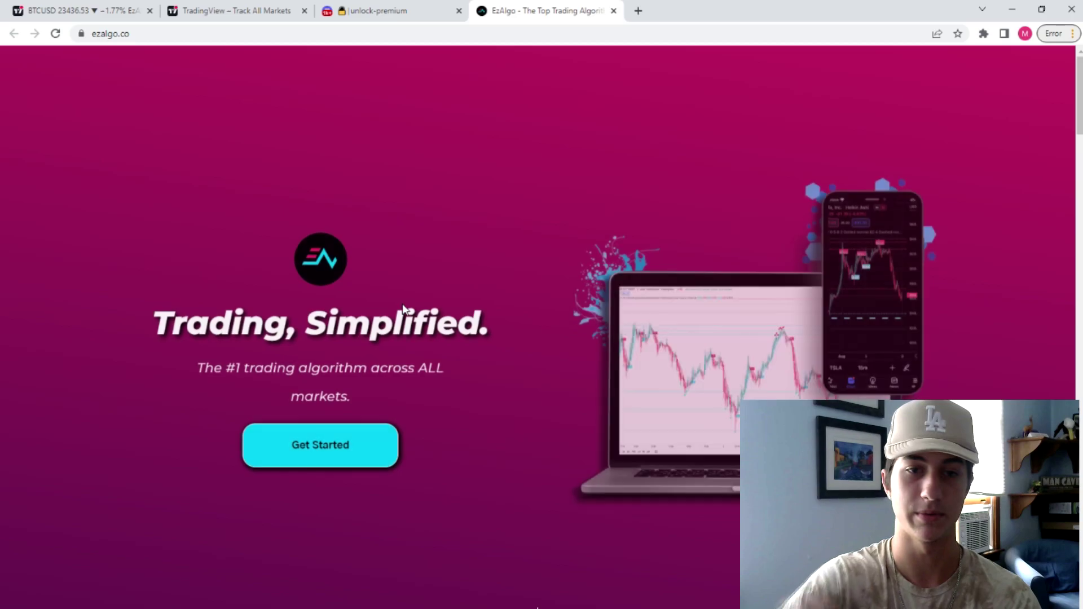
Step: Go through the EzAlgo page to the membership plans and get access to the $59/mo Premium Membership
scroll(451, 321, down, 10)
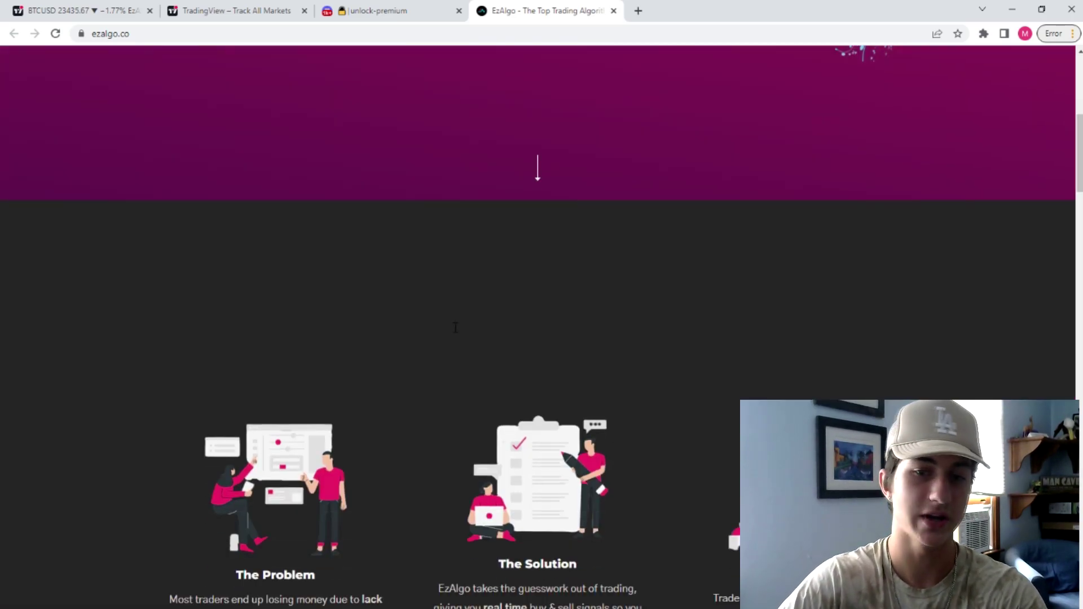
scroll(455, 327, down, 15)
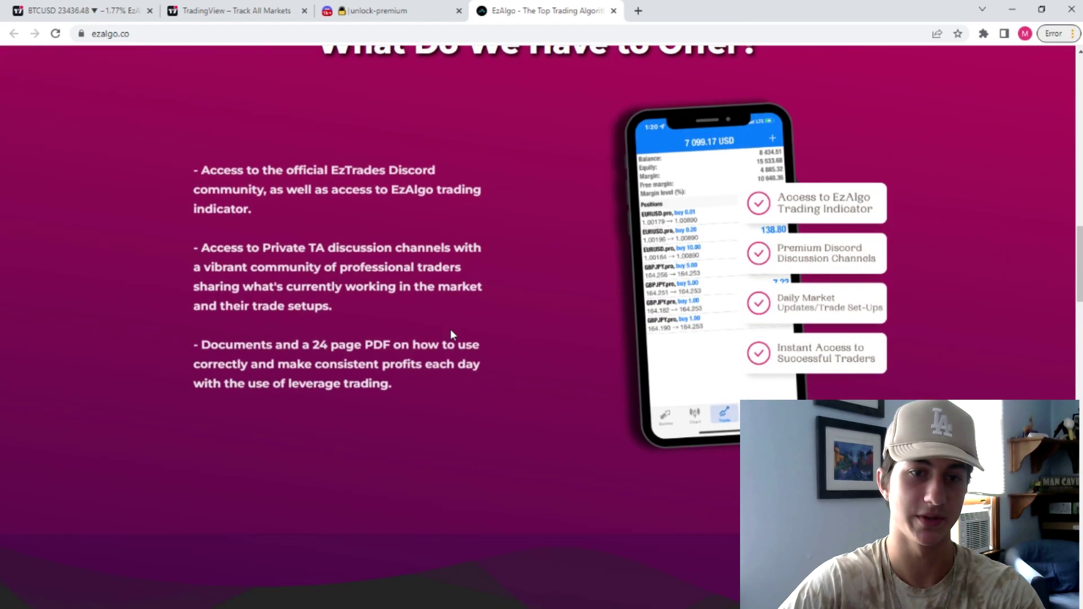
scroll(452, 326, down, 8)
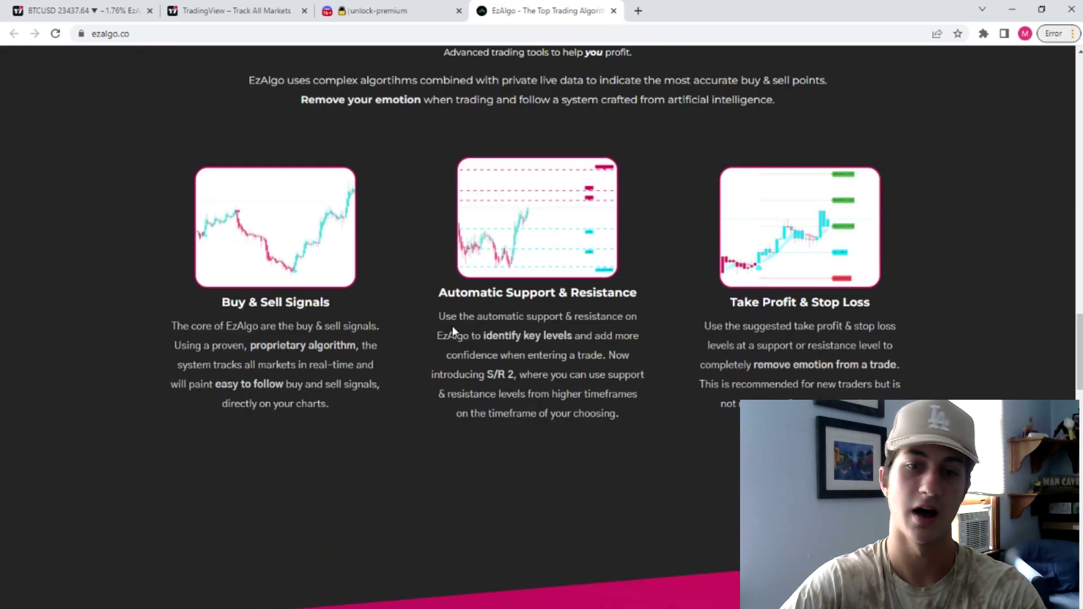
scroll(452, 327, down, 15)
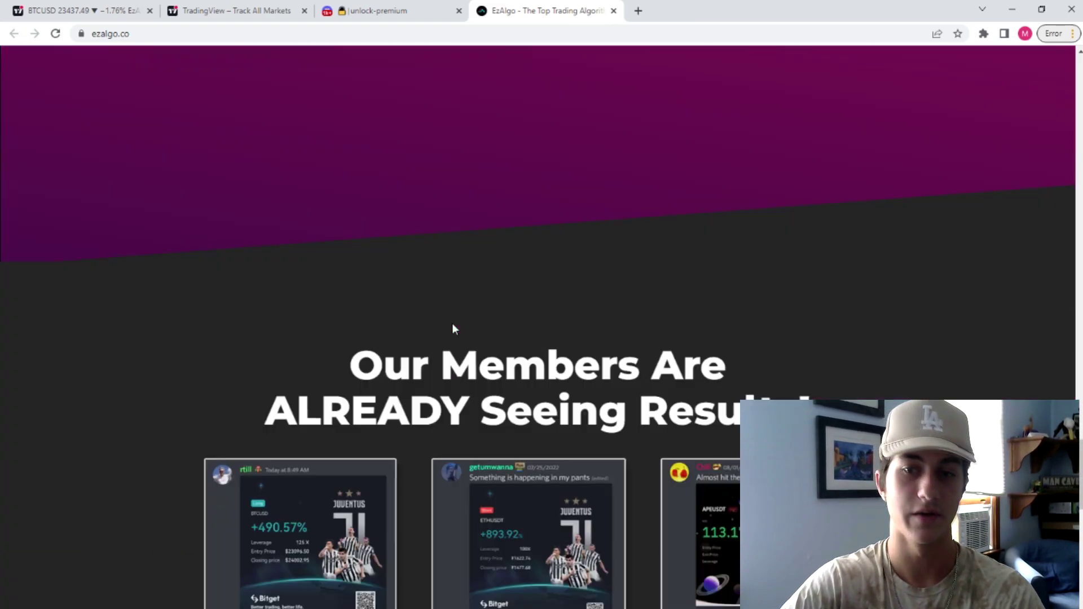
scroll(453, 326, down, 13)
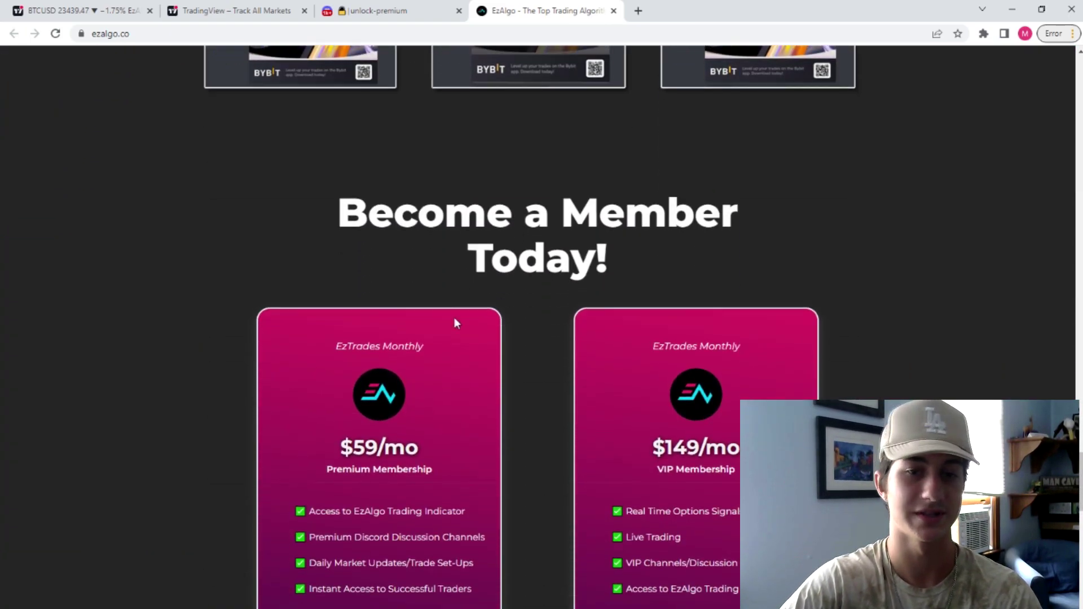
scroll(455, 323, down, 3)
scroll(461, 310, up, 1)
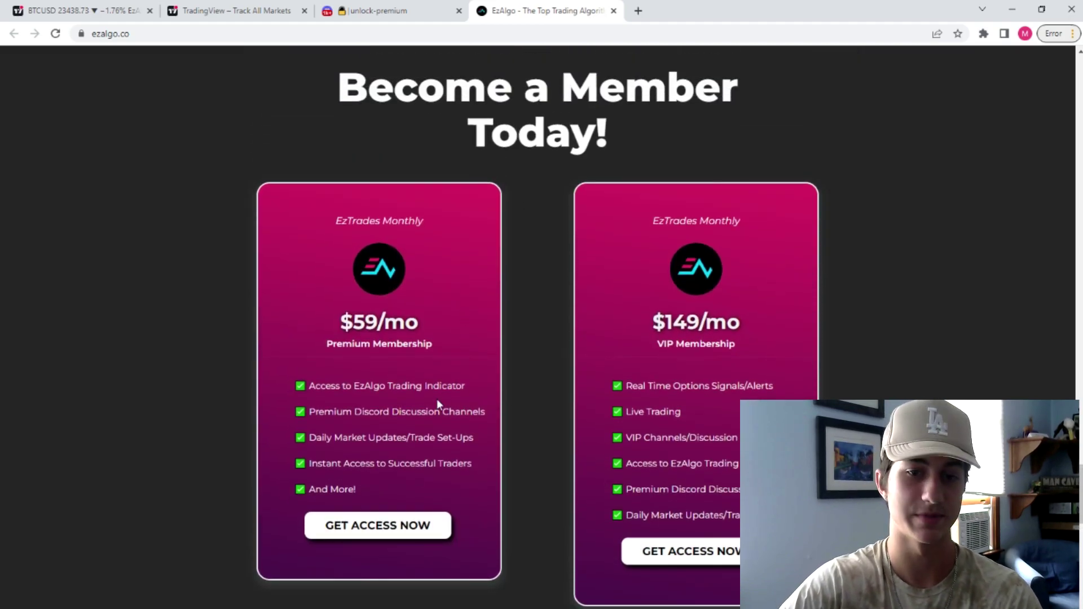
click(420, 526)
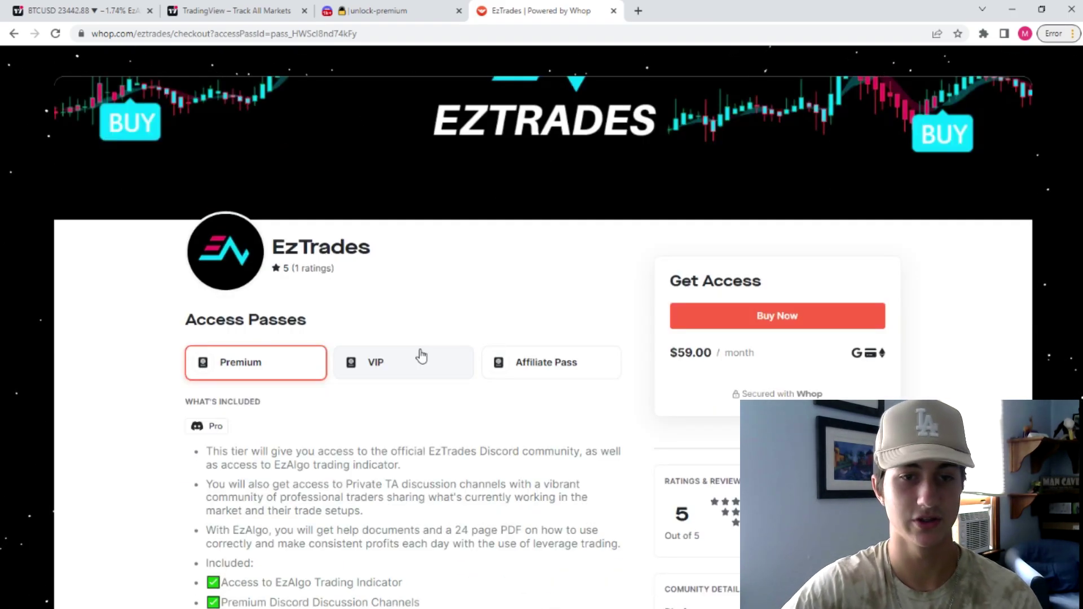
Step: Review the Premium pass on the EzTrades checkout page and open its purchase form
scroll(421, 356, down, 3)
scroll(418, 355, up, 2)
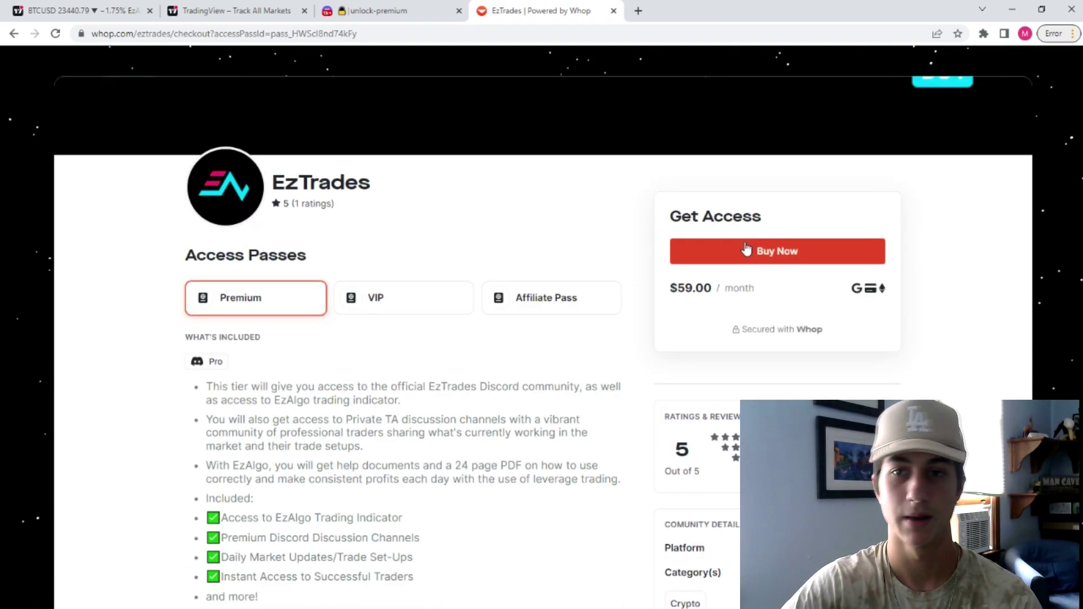
click(746, 248)
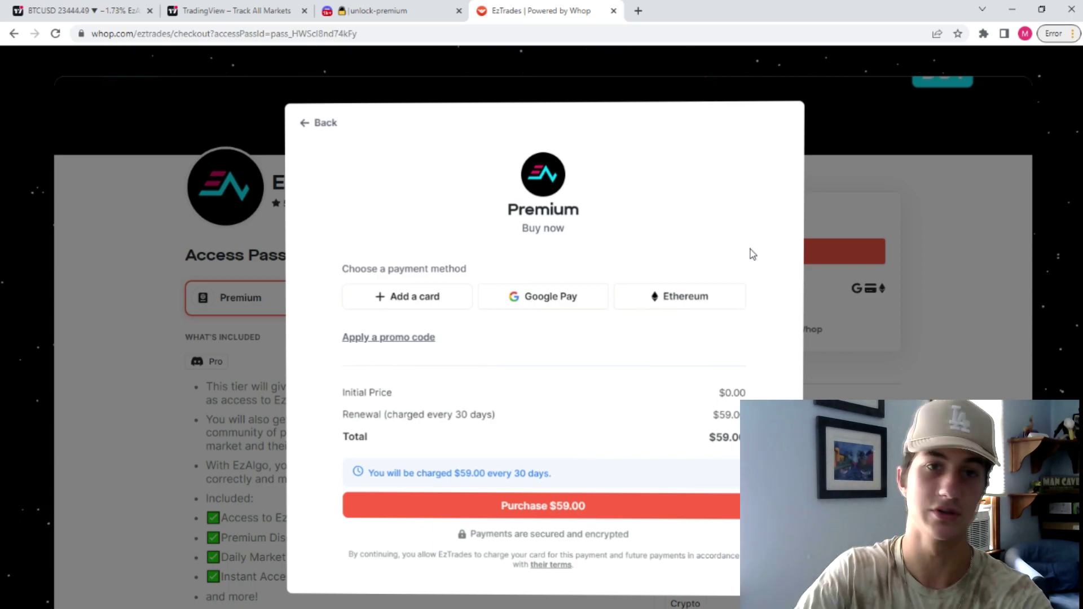
Step: Return to the EzTrades Discord server and open the swing-trading-signals channel among the VIP channels
click(384, 10)
scroll(136, 345, down, 10)
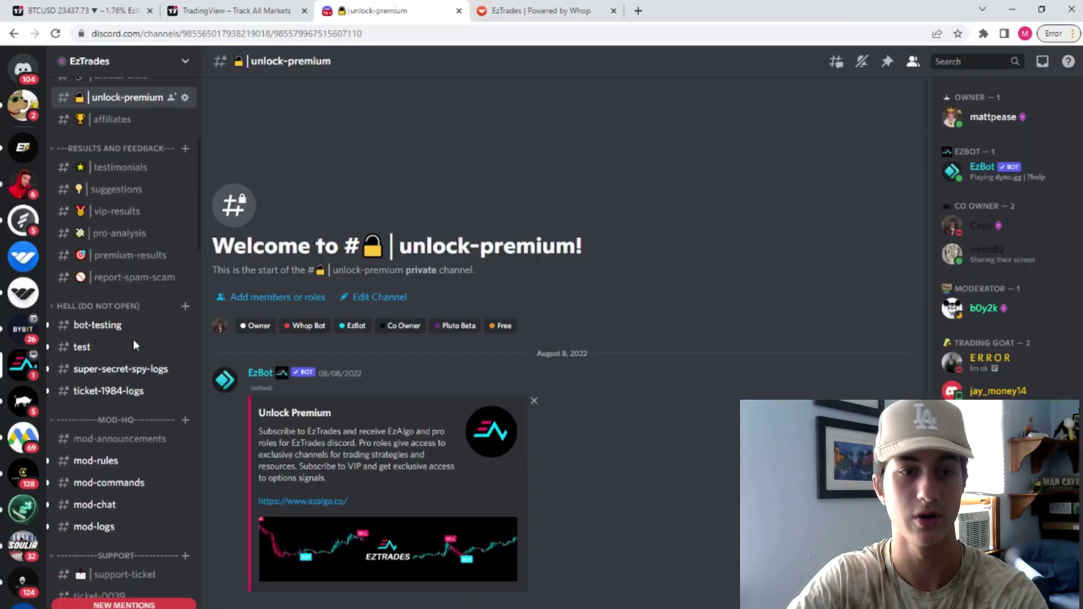
scroll(133, 344, down, 15)
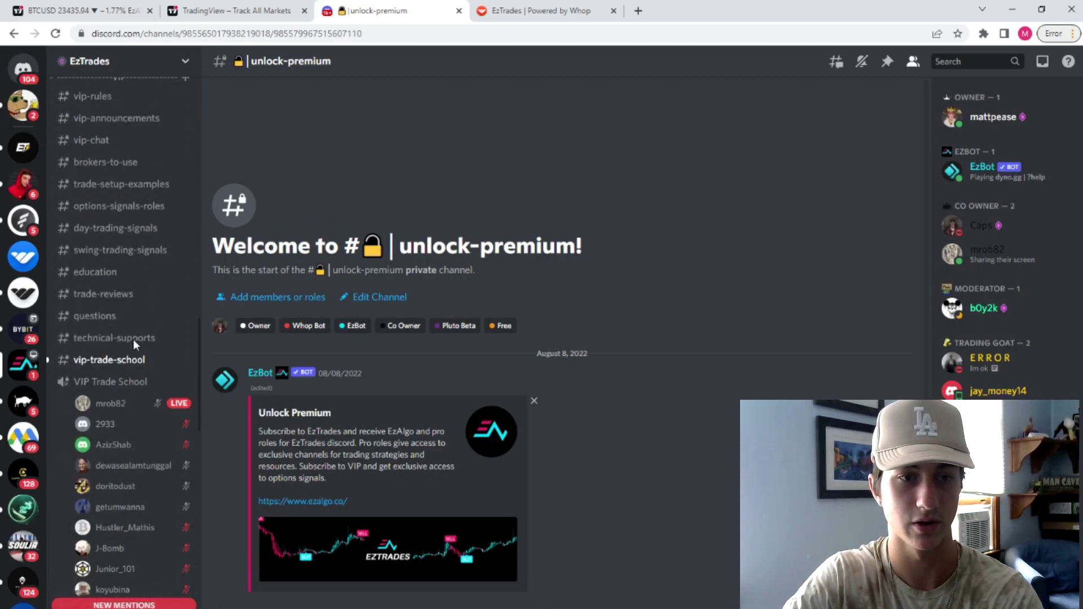
click(133, 249)
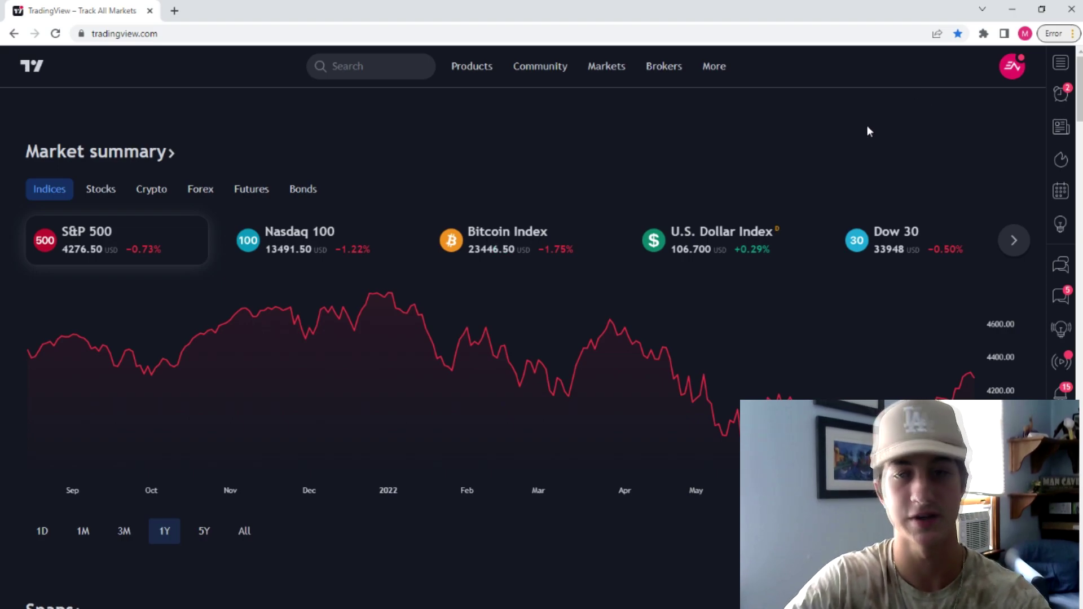
Step: Open TradingView's Chart+ product from the home page
mouse_move(484, 77)
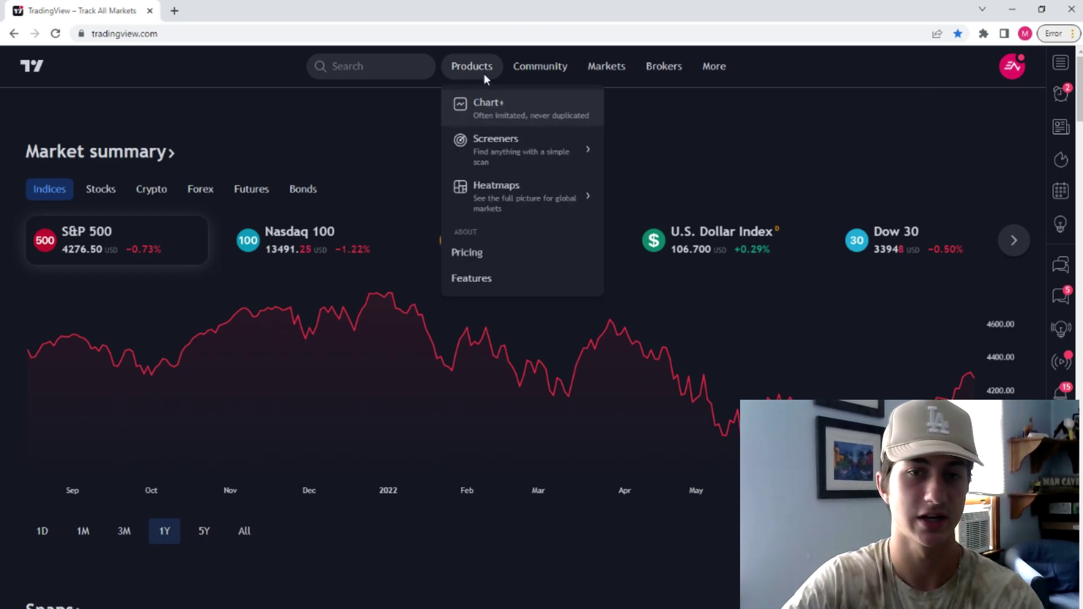
click(494, 110)
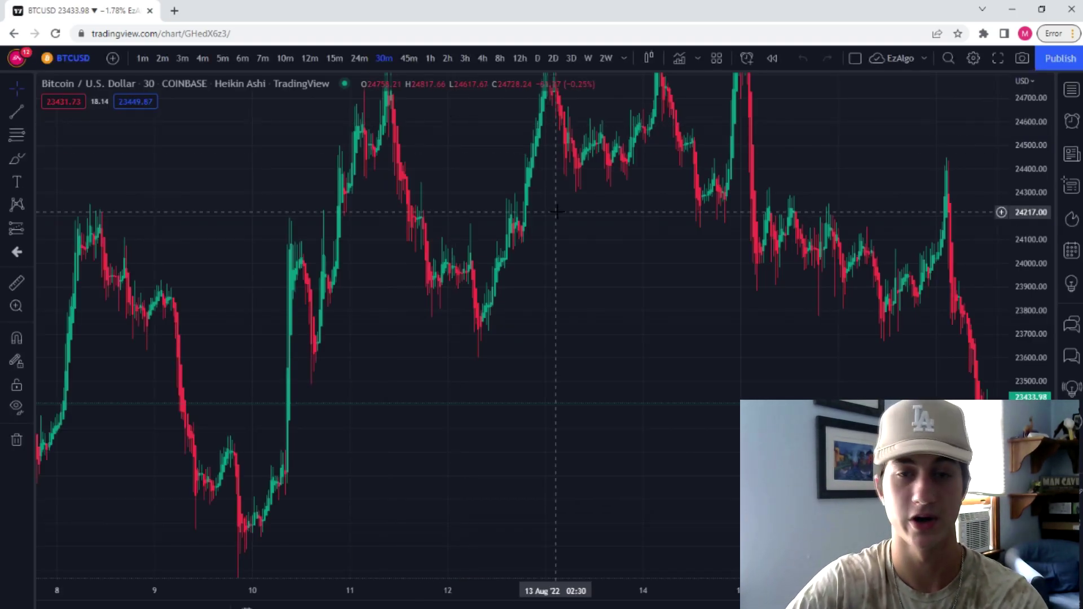
double_click(997, 344)
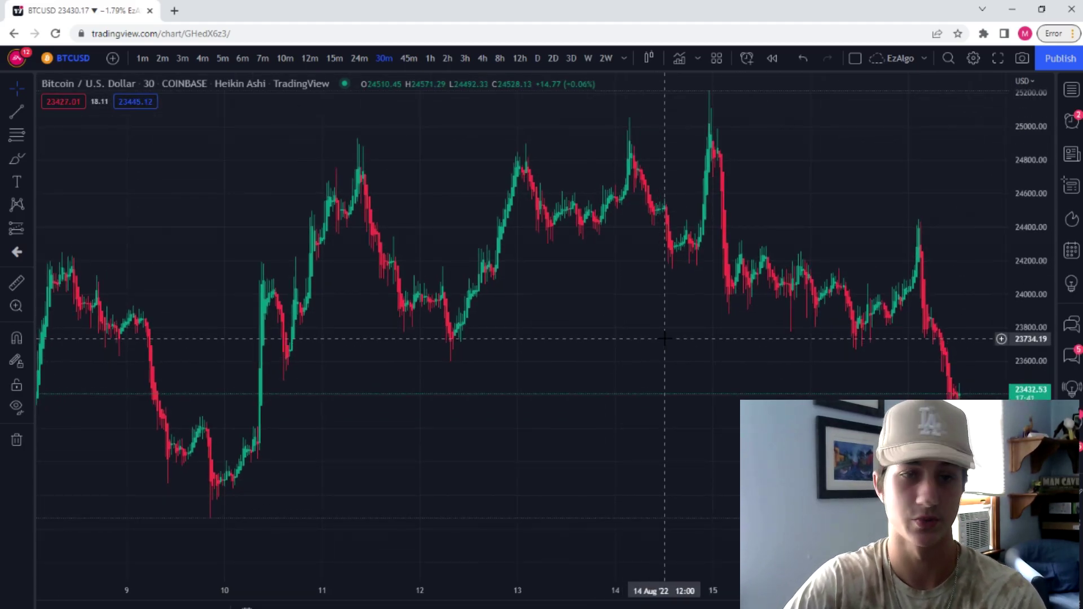
scroll(664, 340, up, 2)
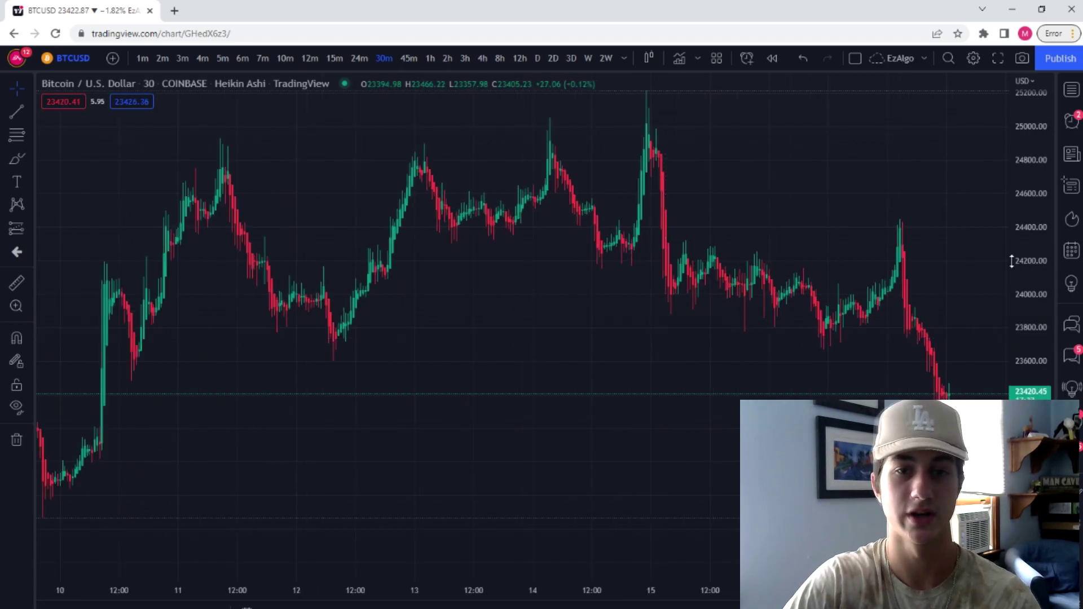
drag(497, 339, 513, 340)
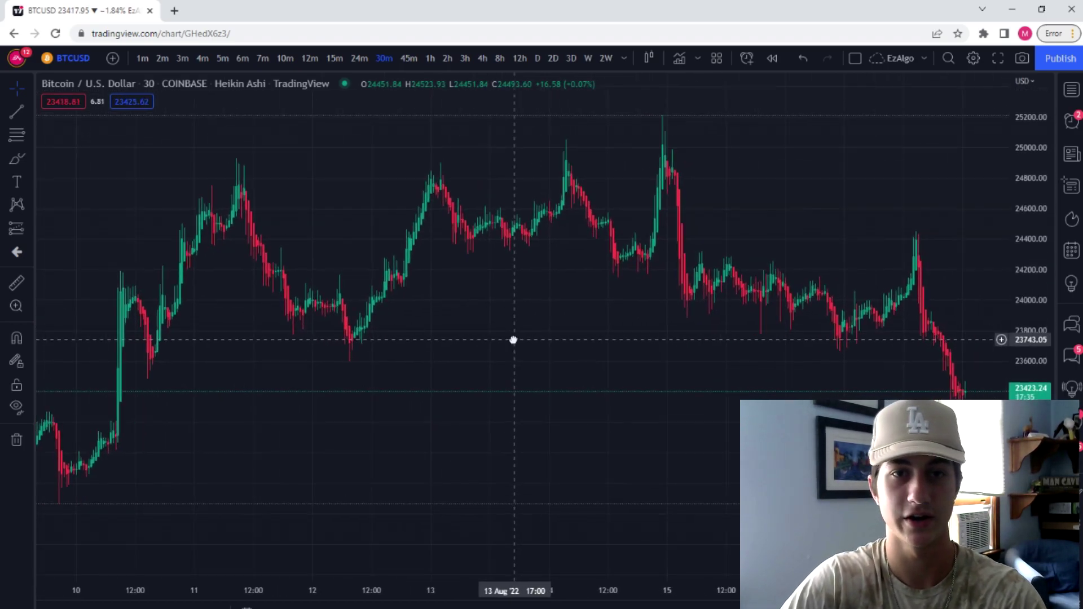
right_click(520, 343)
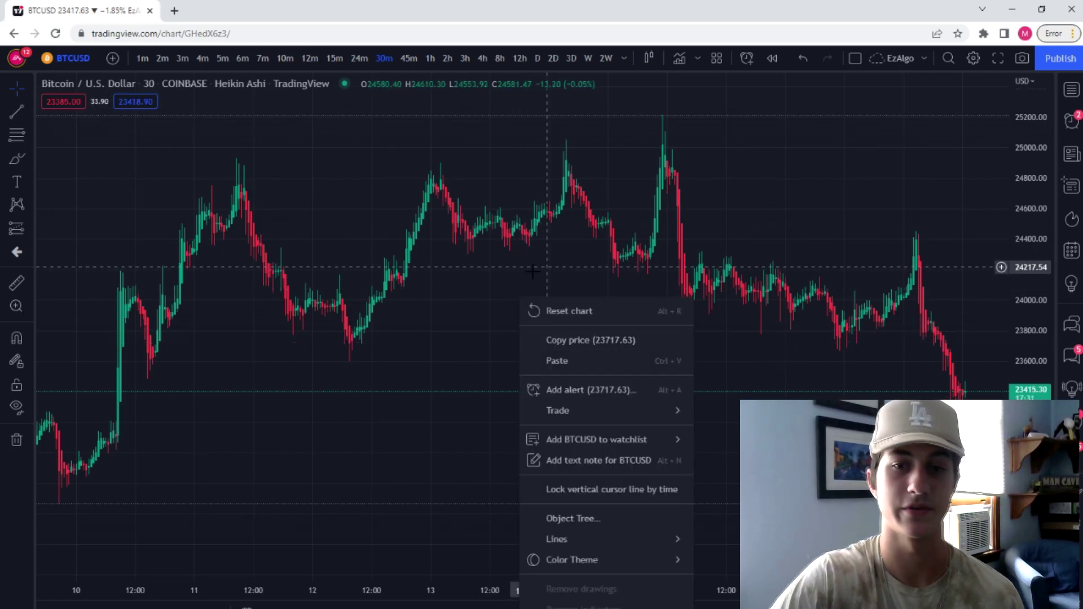
click(511, 289)
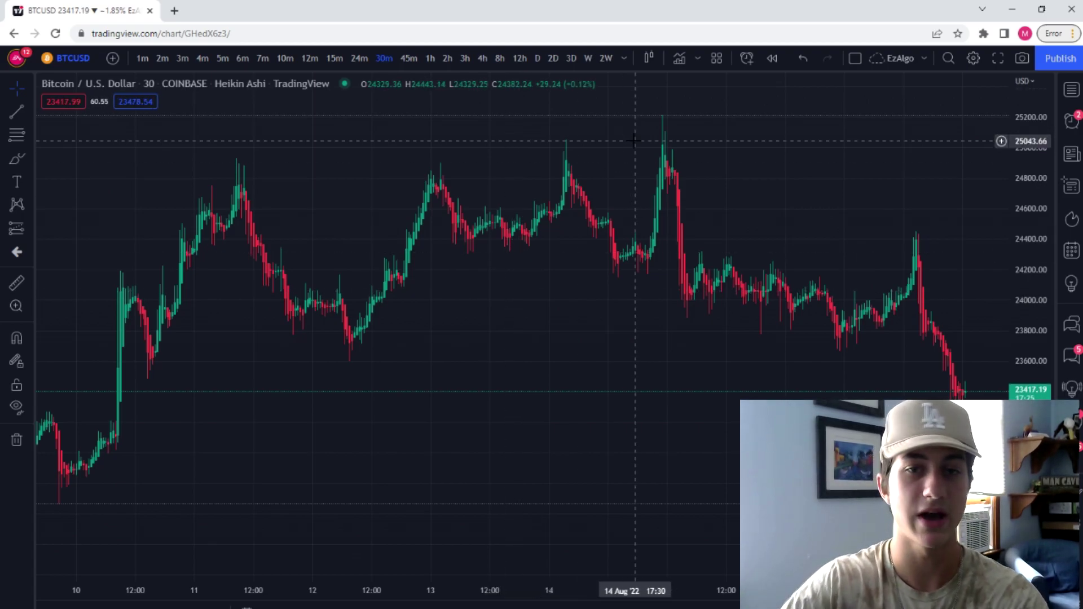
Step: Add the favorite indicator EzAlgo V.3.5 to the BTCUSD chart and close the indicator library
click(679, 59)
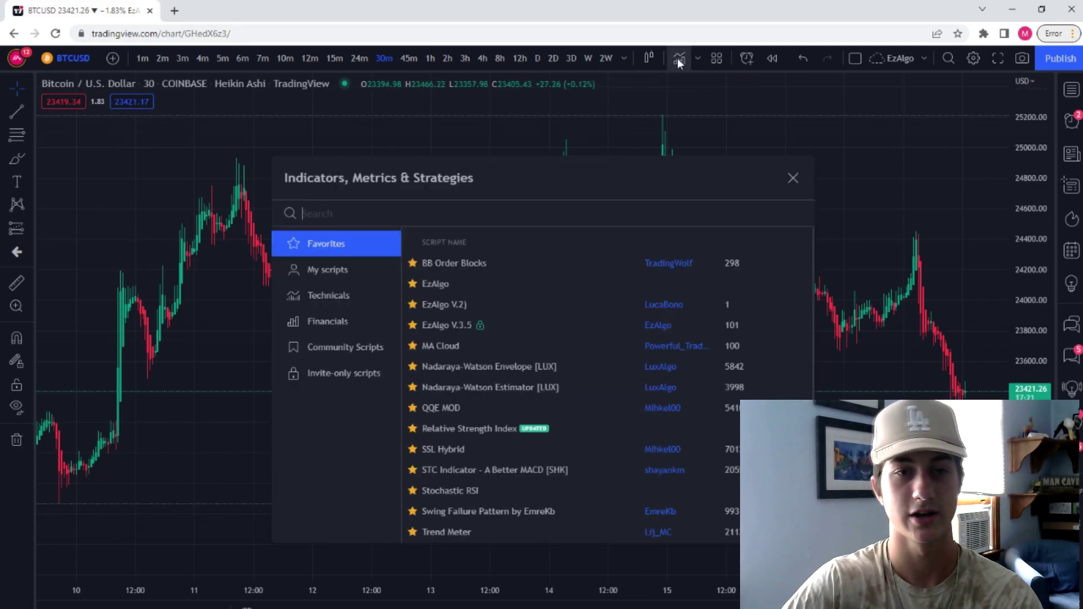
click(463, 330)
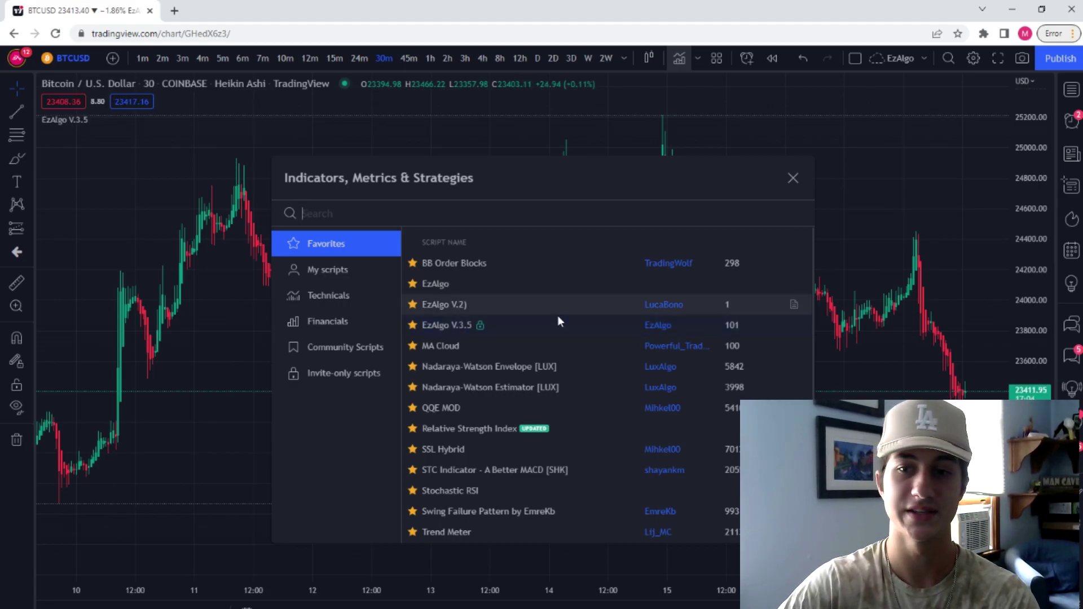
click(802, 184)
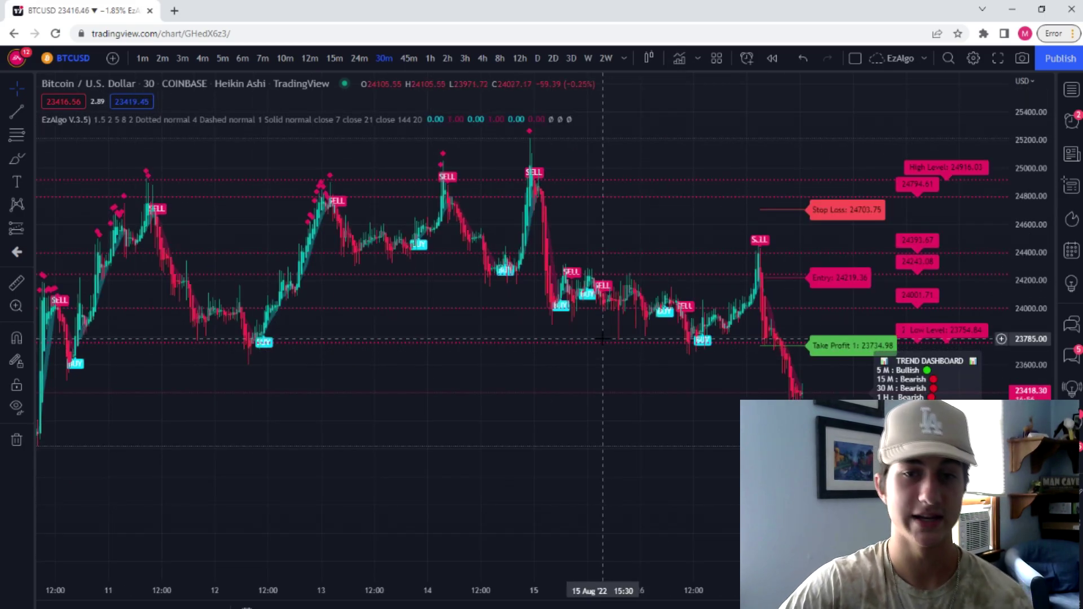
Step: Open the input settings of the EzAlgo V.3.5 indicator and move the dialog clear of the latest sell signal
scroll(601, 337, down, 2)
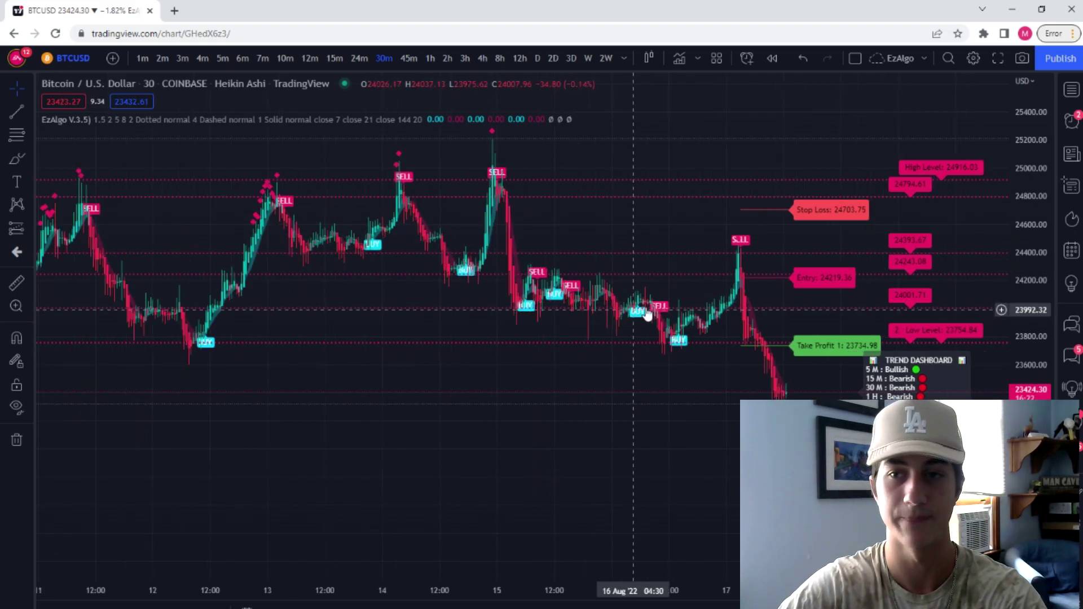
scroll(556, 282, up, 2)
click(452, 120)
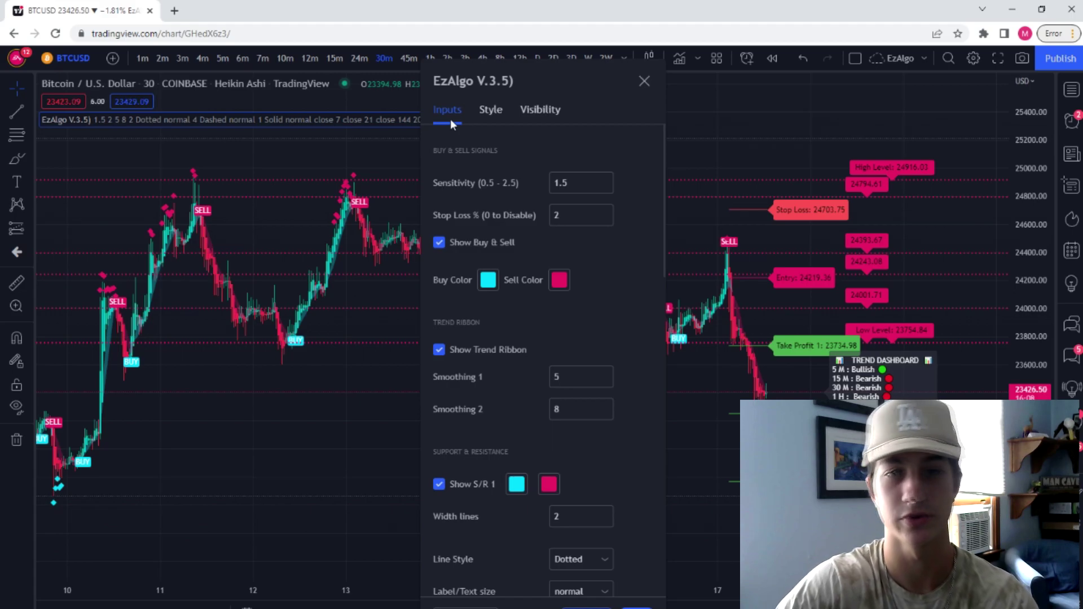
drag(513, 83, 478, 83)
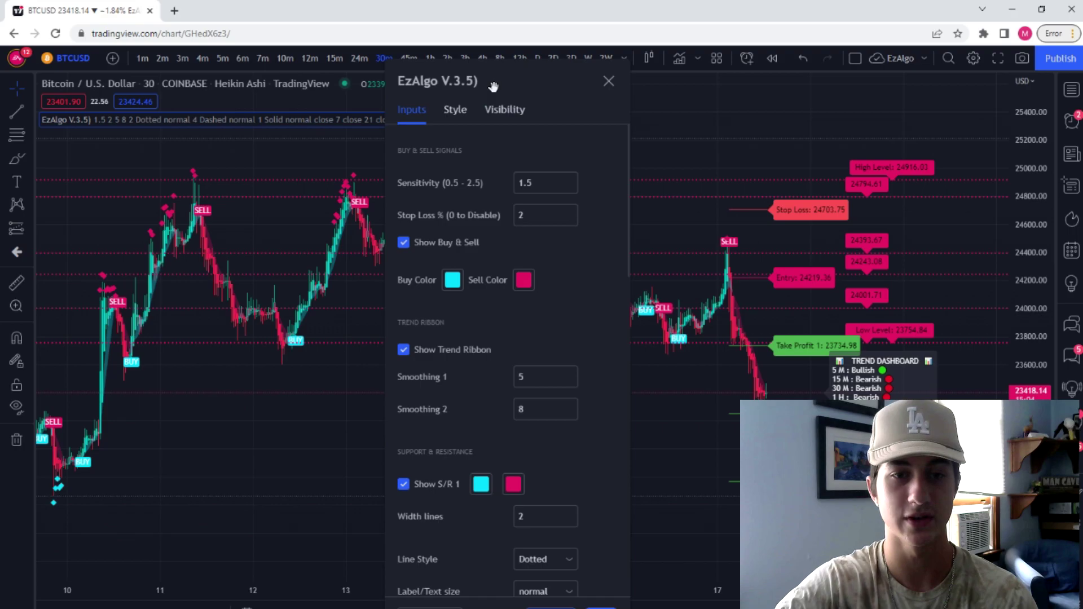
drag(493, 86, 233, 156)
scroll(430, 232, up, 5)
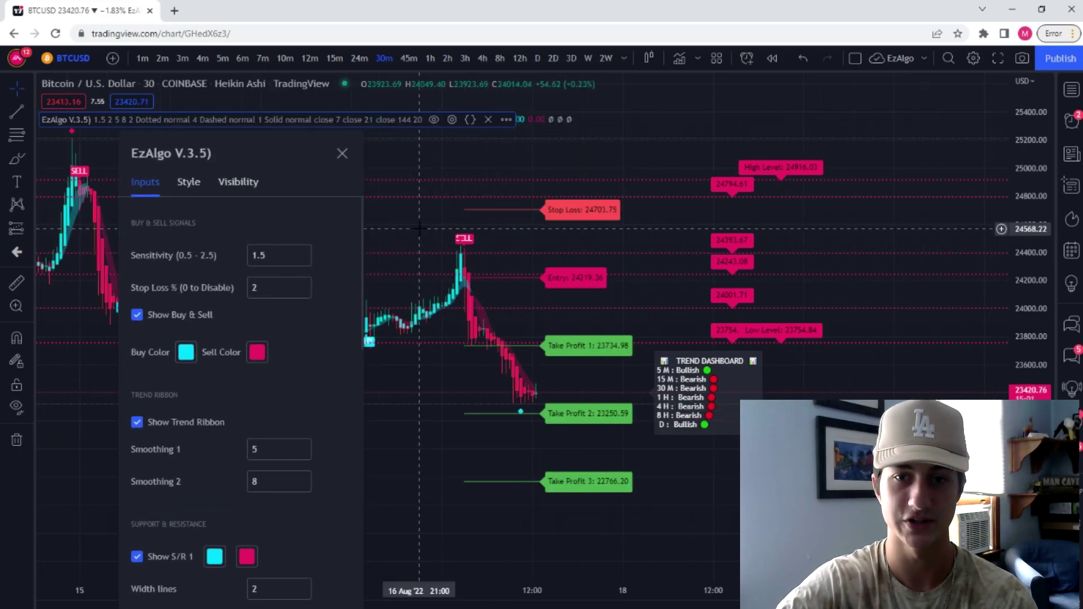
Step: Close the EzAlgo V.3.5 settings and examine the buy and sell signals and the trend ribbon across the BTCUSD chart
key(Escape)
drag(520, 222, 644, 222)
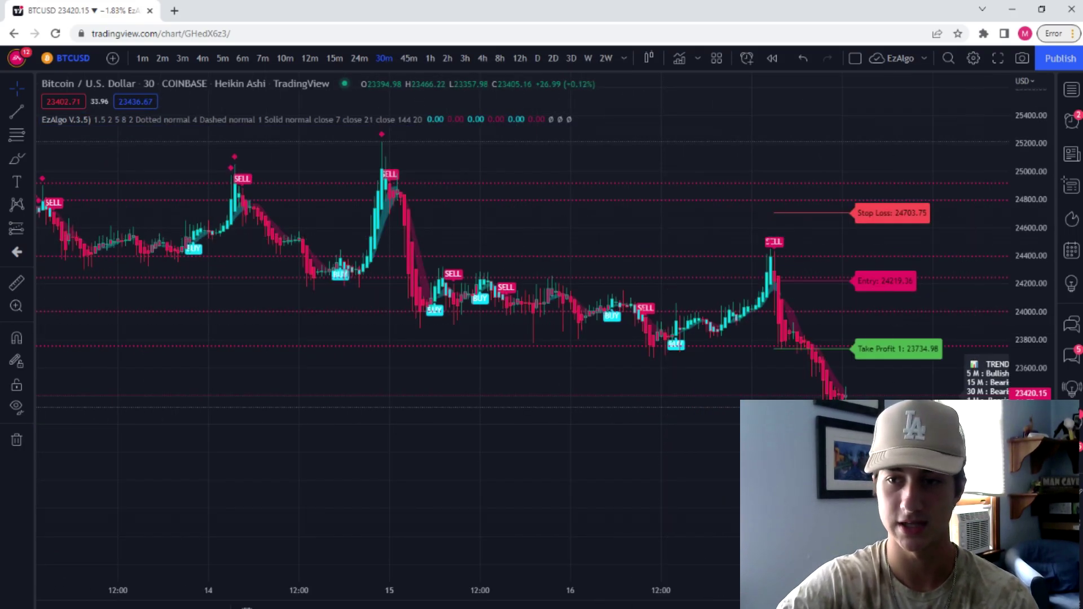
drag(1033, 293, 1059, 240)
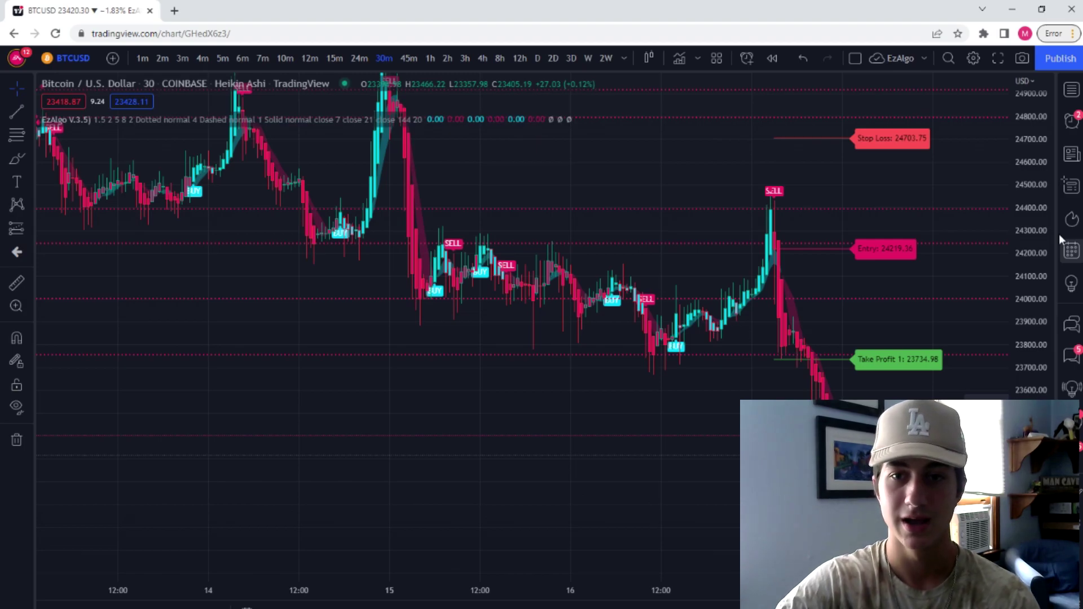
scroll(501, 389, up, 3)
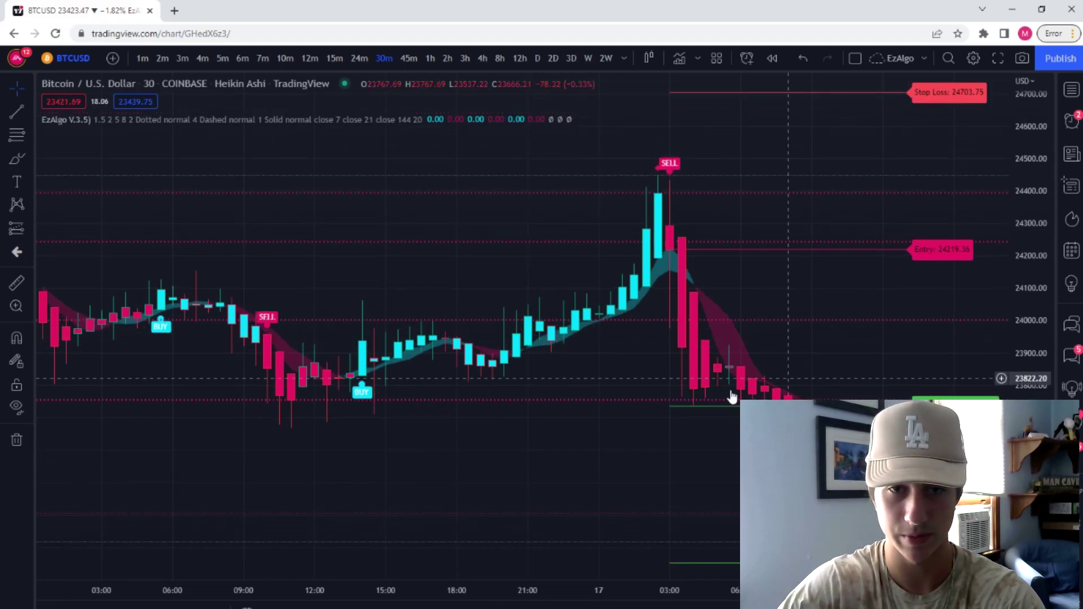
scroll(732, 397, left, 3)
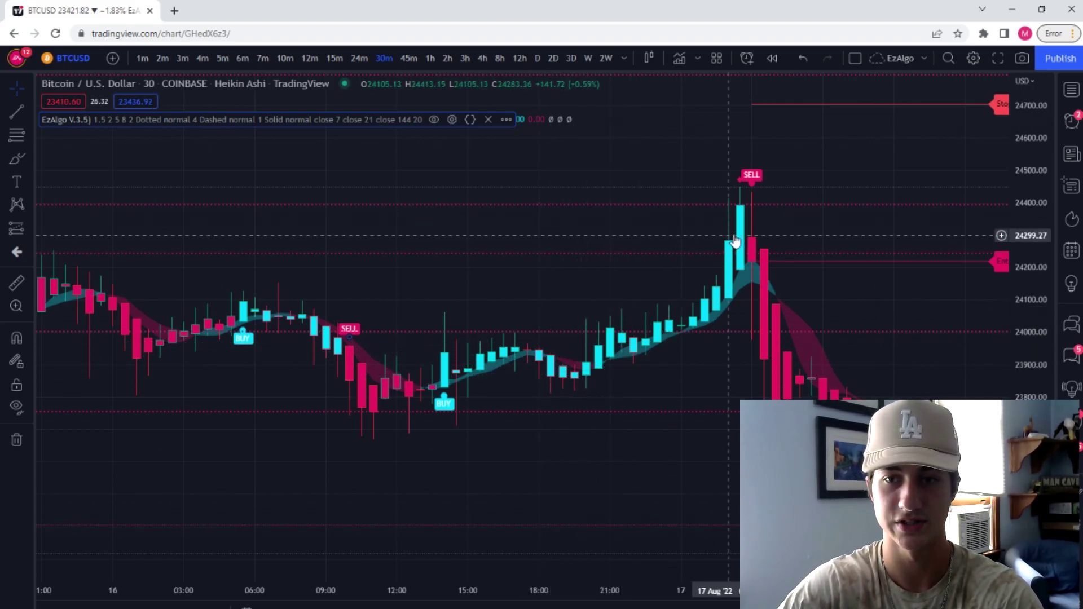
scroll(778, 345, right, 3)
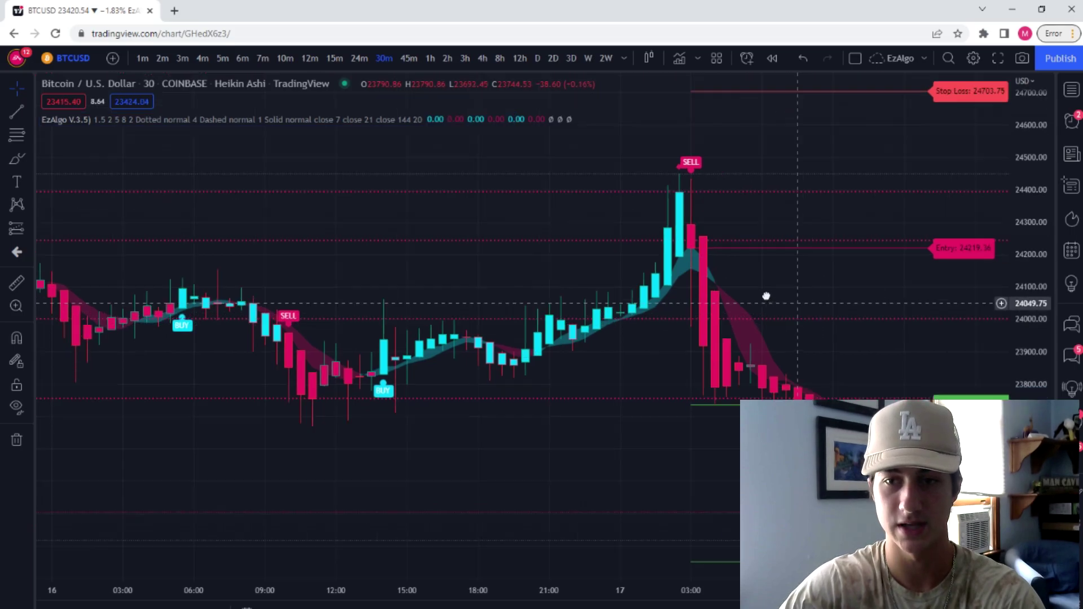
scroll(1010, 355, down, 4)
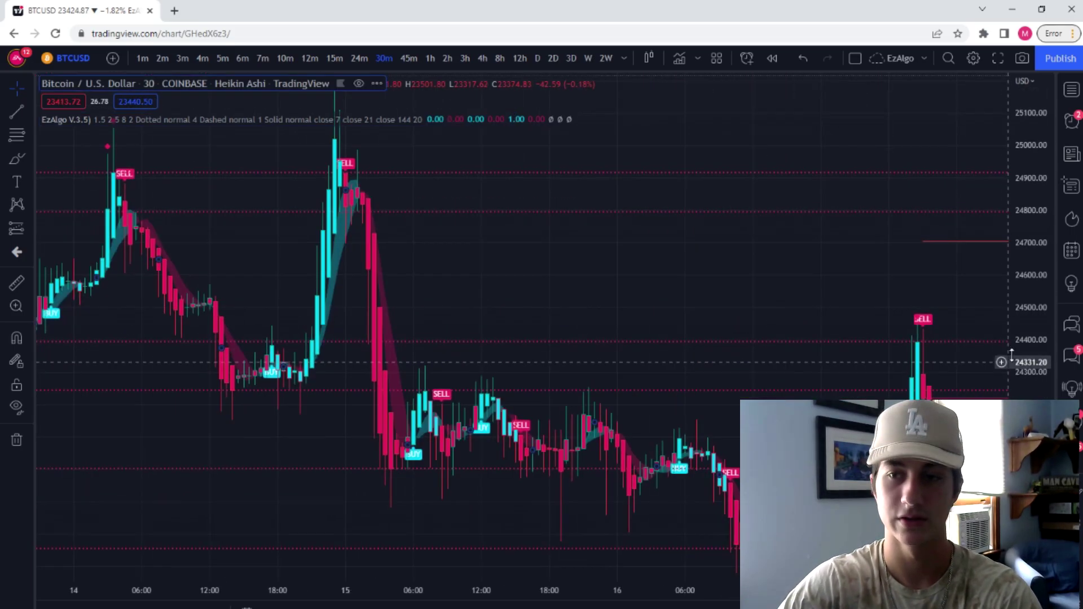
scroll(1026, 302, down, 2)
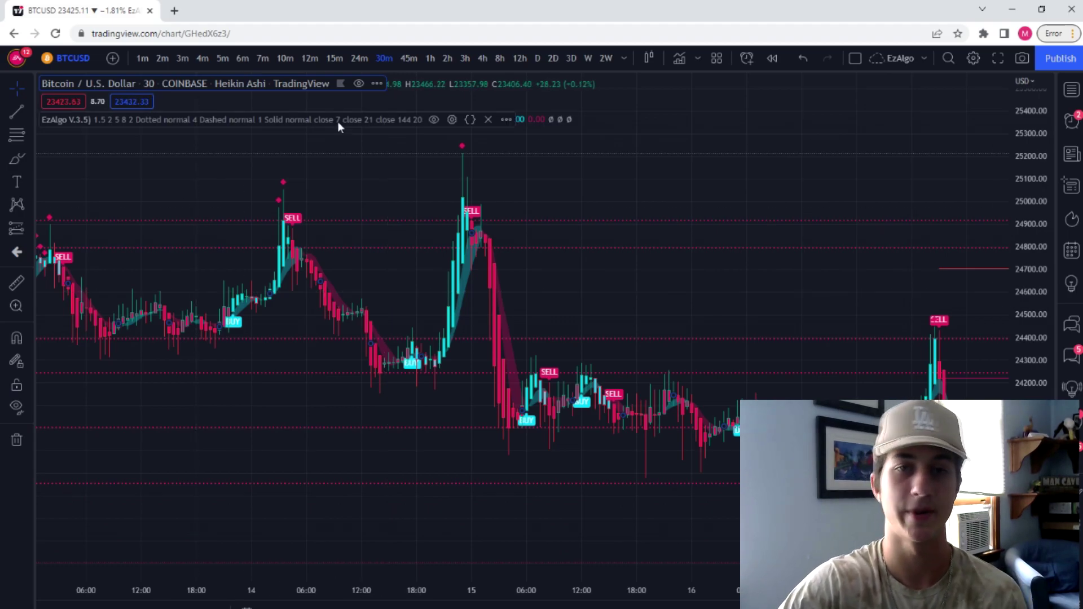
Step: Open the style settings of the EzAlgo V.3.5 indicator and set bar Color 0 to yellow
click(452, 120)
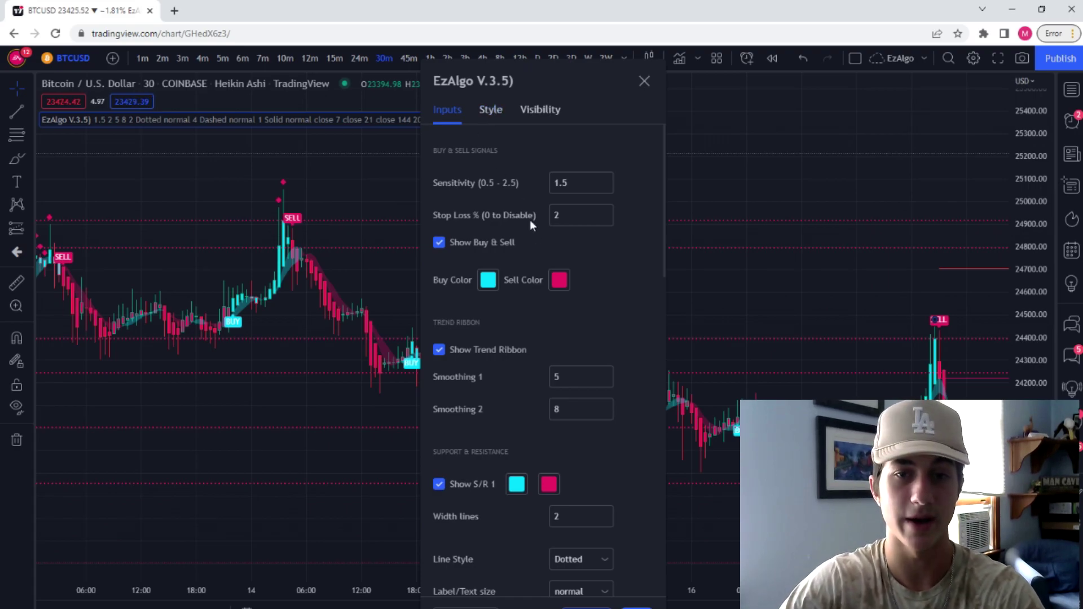
click(490, 110)
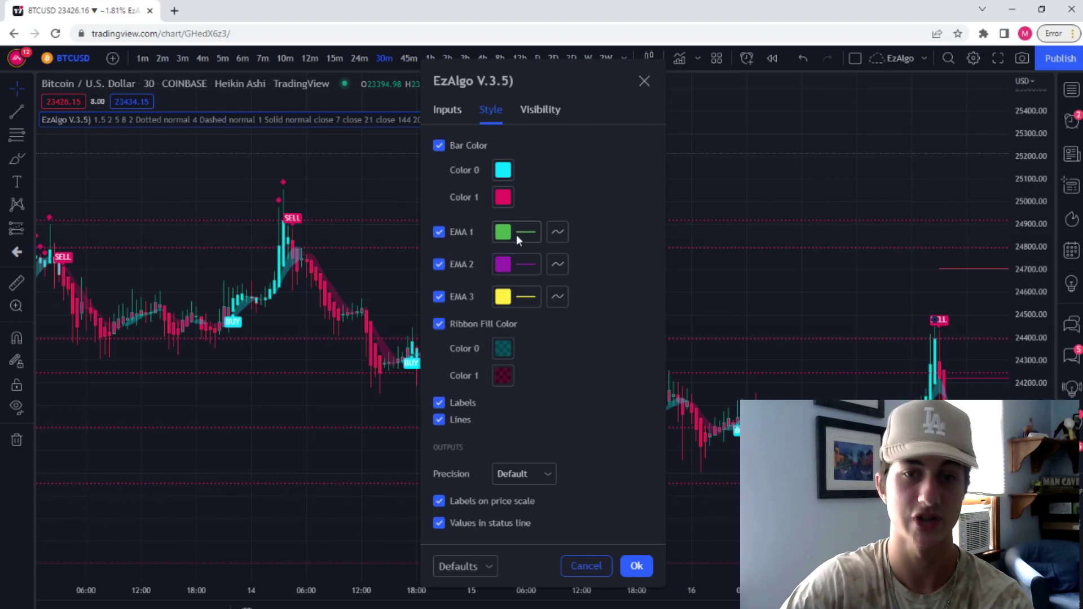
click(447, 110)
click(490, 110)
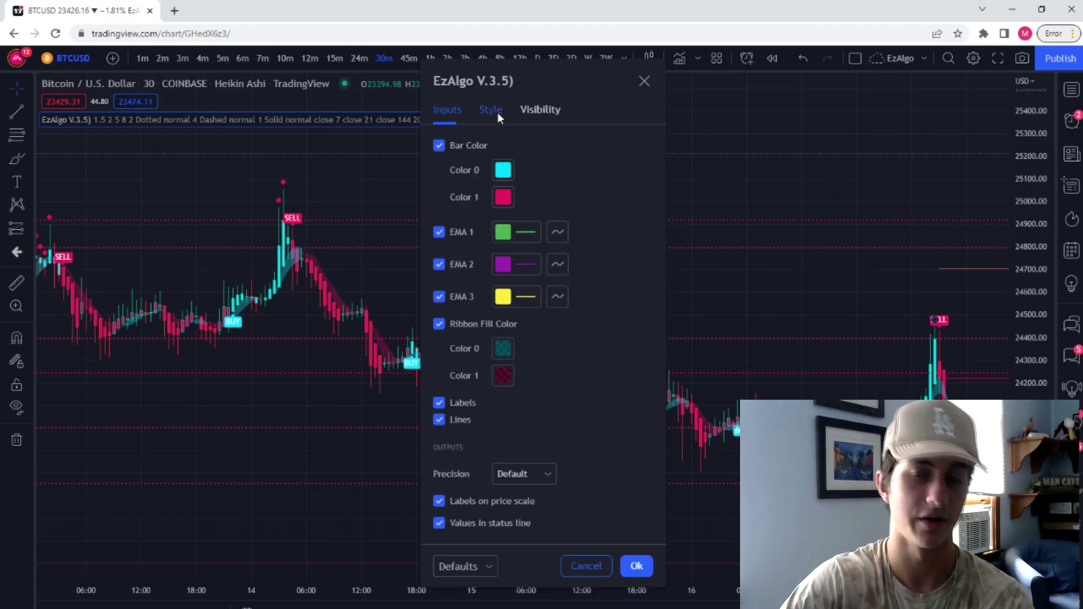
click(500, 176)
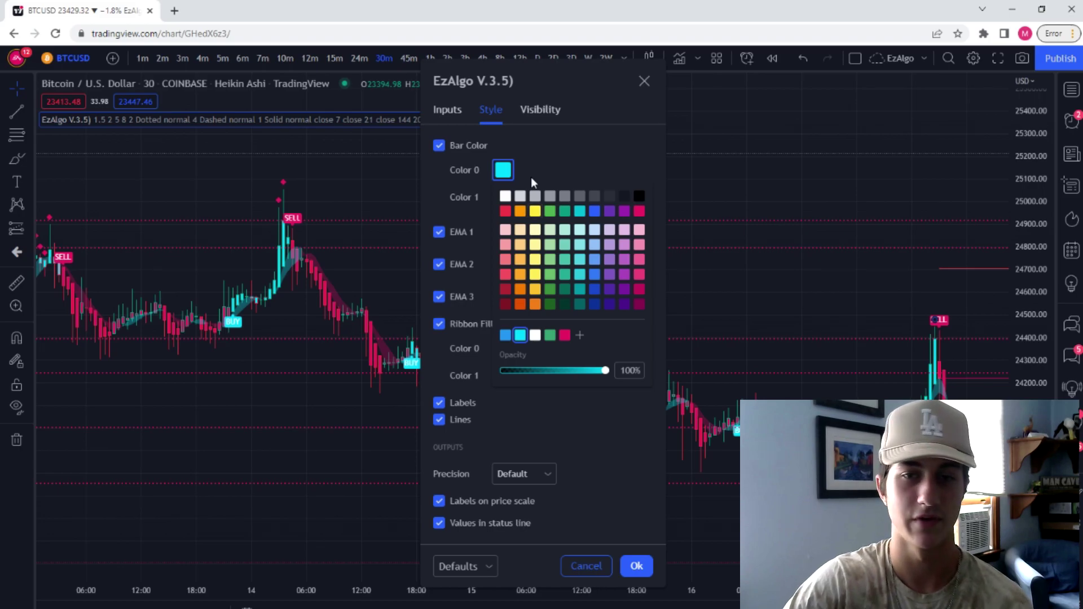
click(535, 211)
click(542, 145)
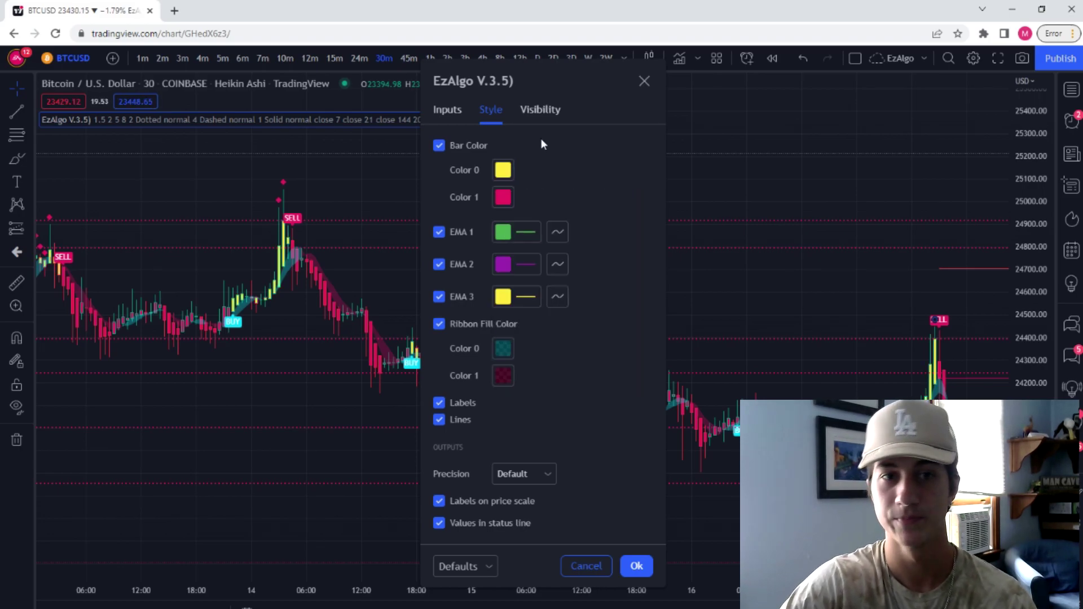
Step: Try purple for bar Color 1, set it back to pink, and open the palette for Color 0
click(504, 206)
click(610, 239)
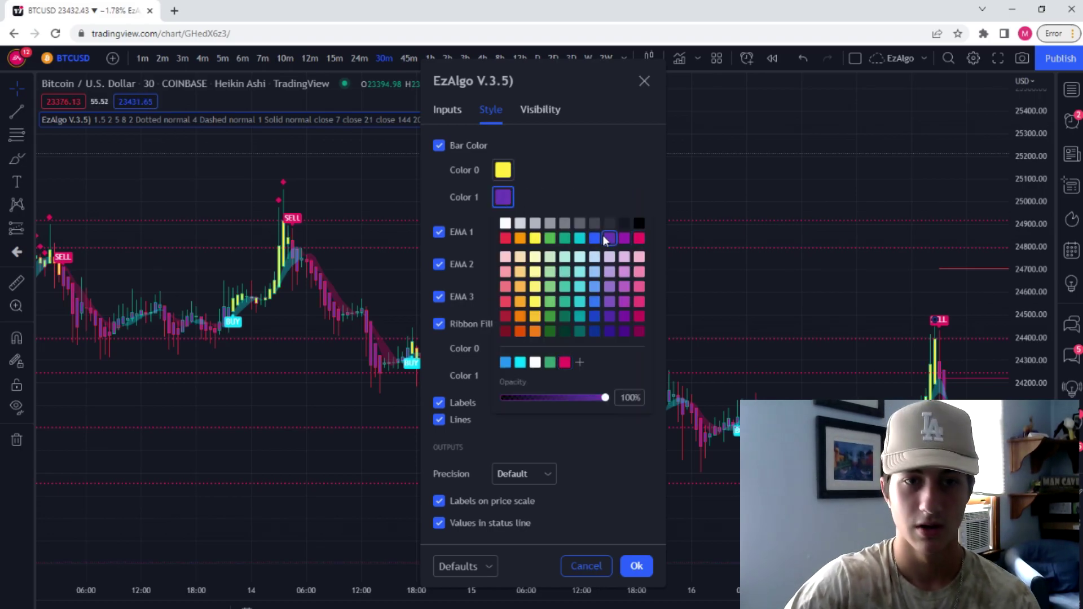
click(639, 238)
click(503, 171)
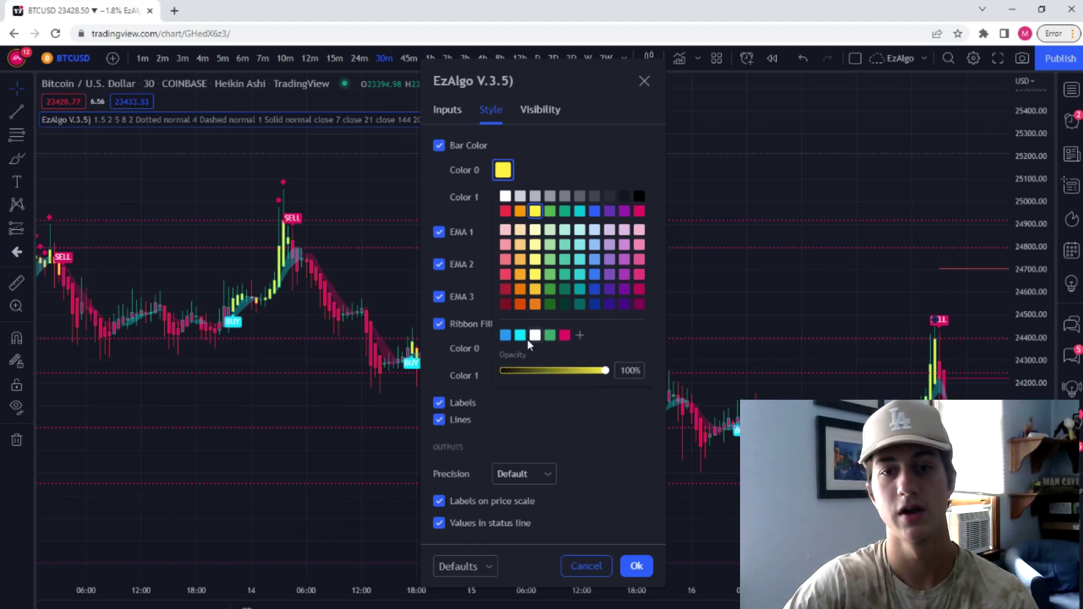
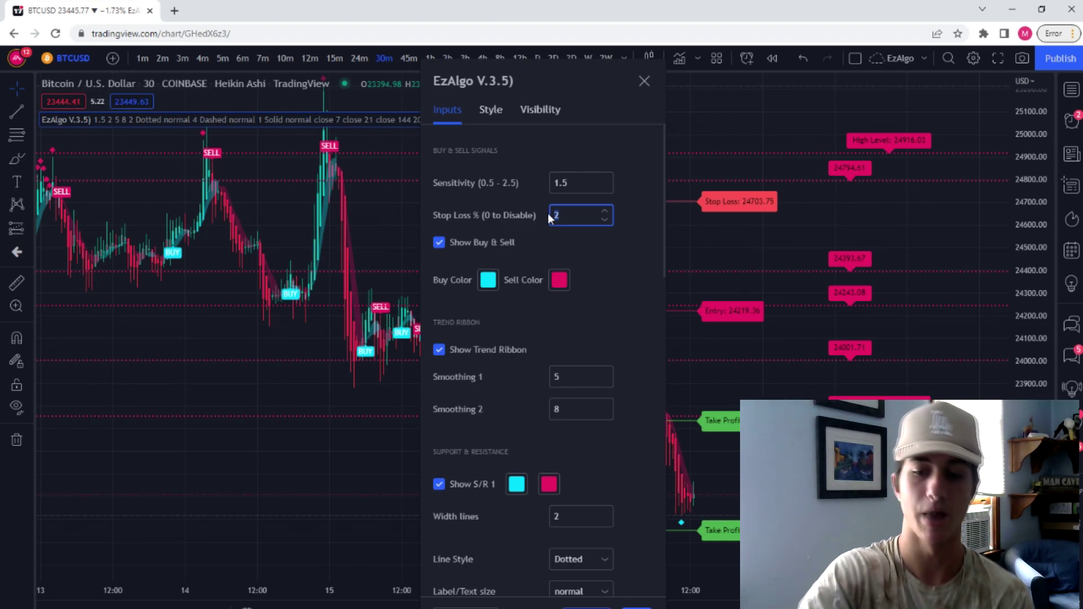
Step: Disable the stop loss by setting Stop Loss % to 0 and reposition the settings dialog over the chart
text(0)
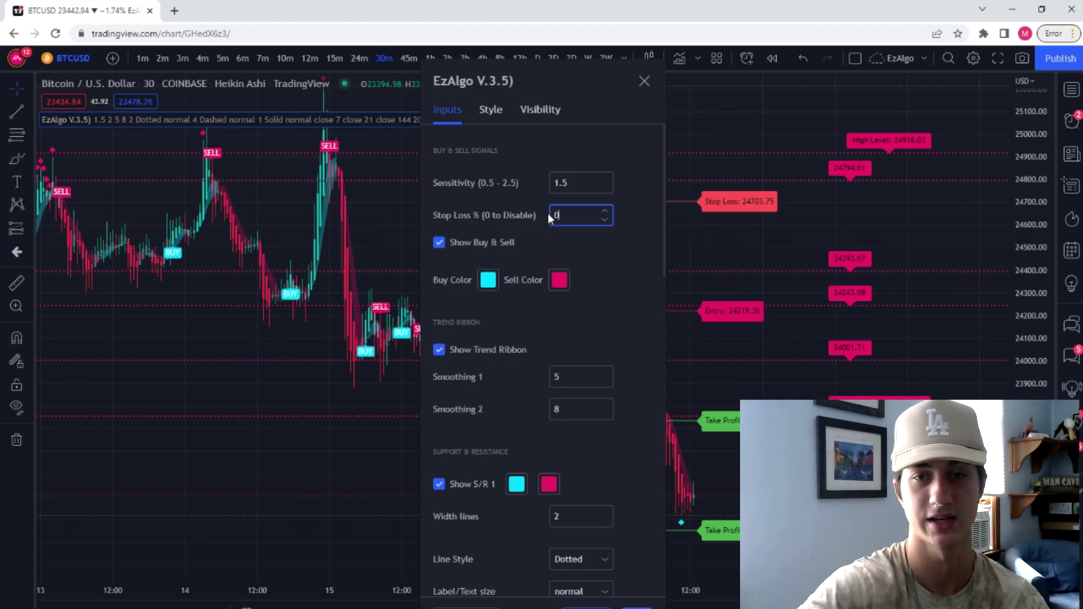
click(562, 253)
scroll(564, 420, down, 2)
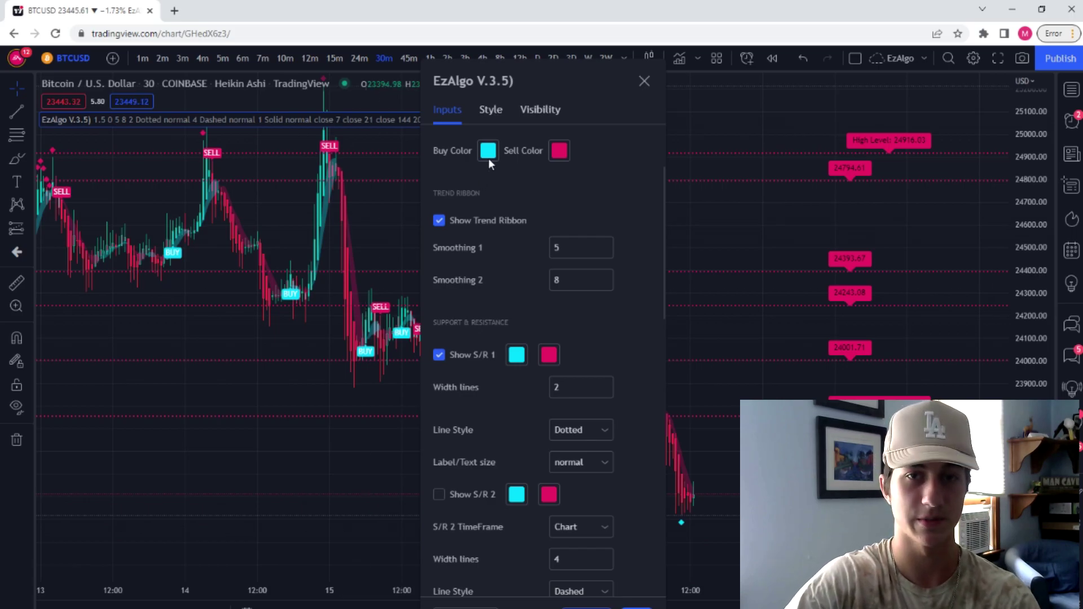
drag(522, 75, 591, 75)
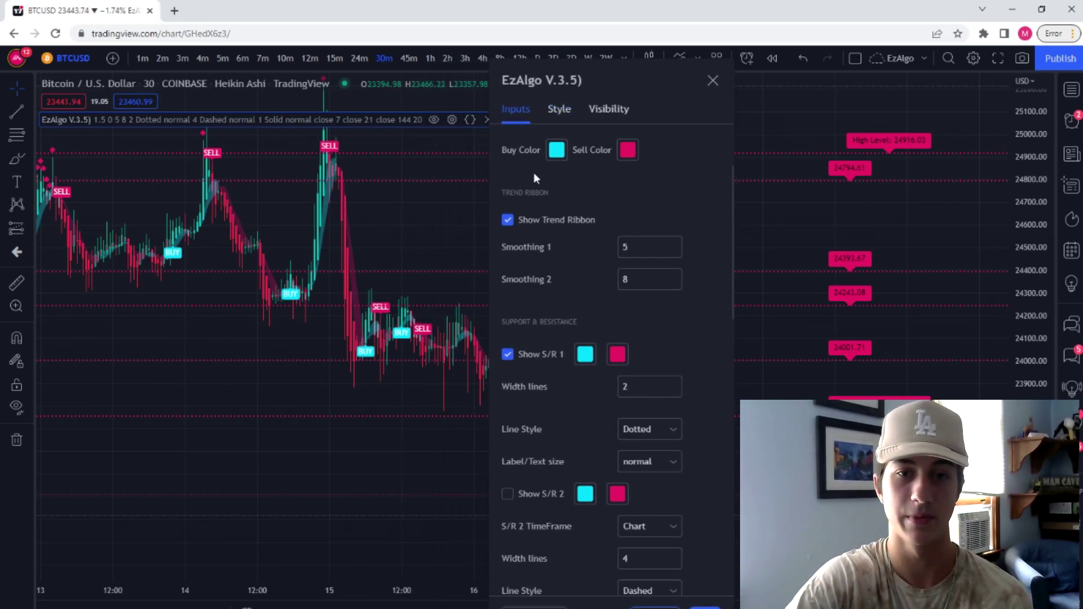
drag(607, 88, 559, 72)
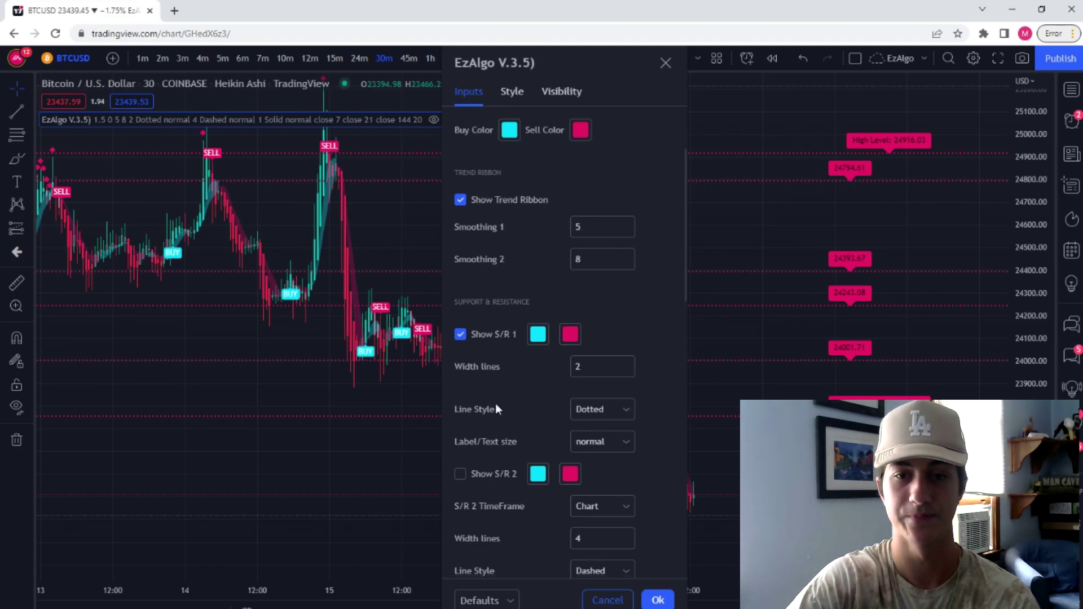
Step: Review the line style options for the S/R 1 support and resistance lines and keep Dotted
scroll(499, 402, down, 1)
click(595, 349)
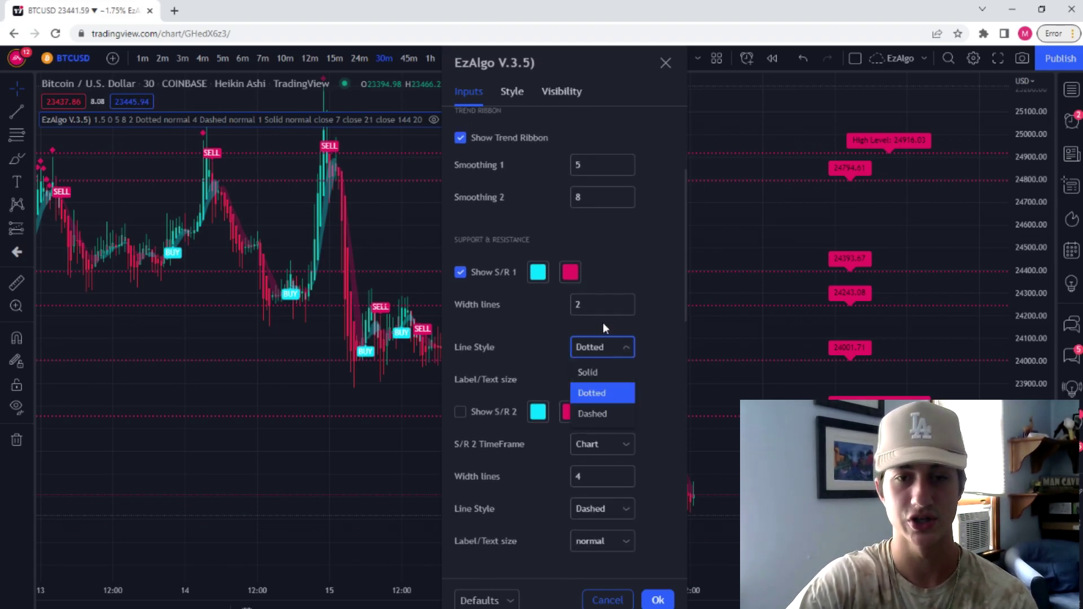
click(543, 326)
click(614, 356)
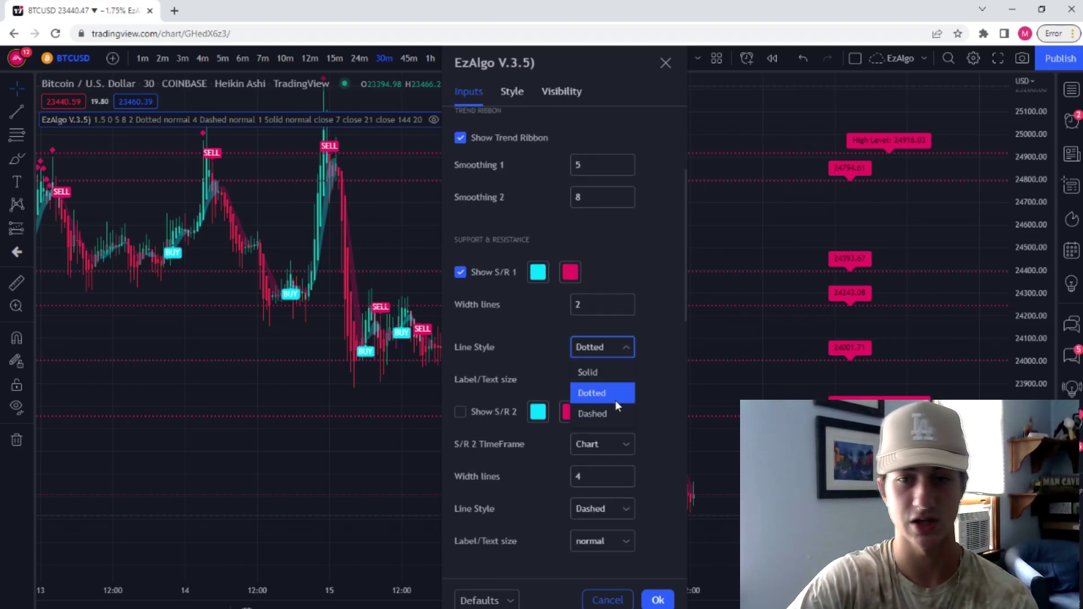
click(609, 396)
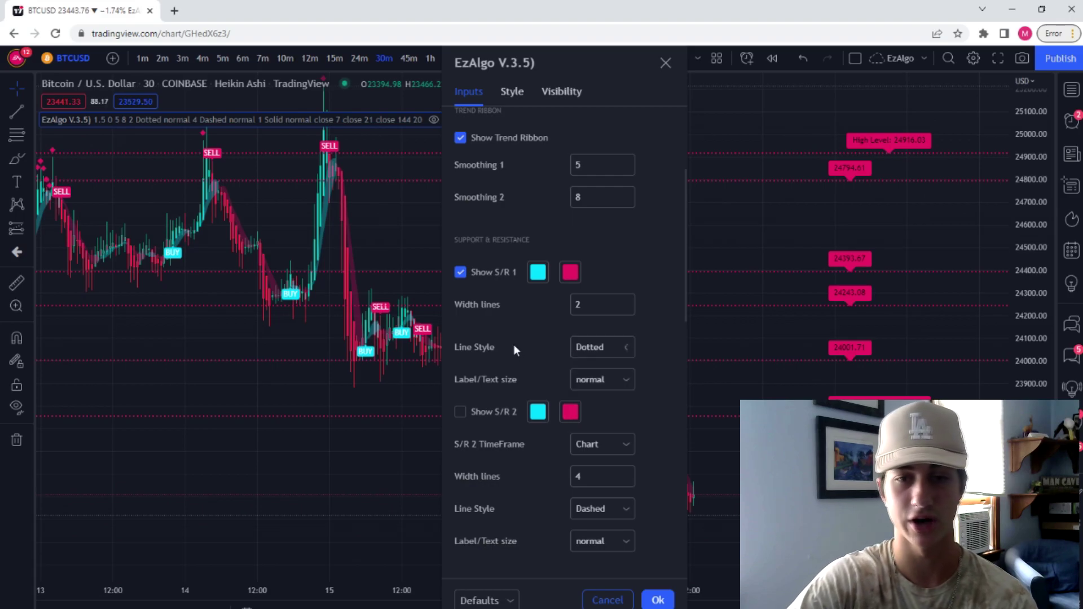
Step: Try the large label size for the S/R 1 levels and set it back to normal
click(604, 386)
click(589, 487)
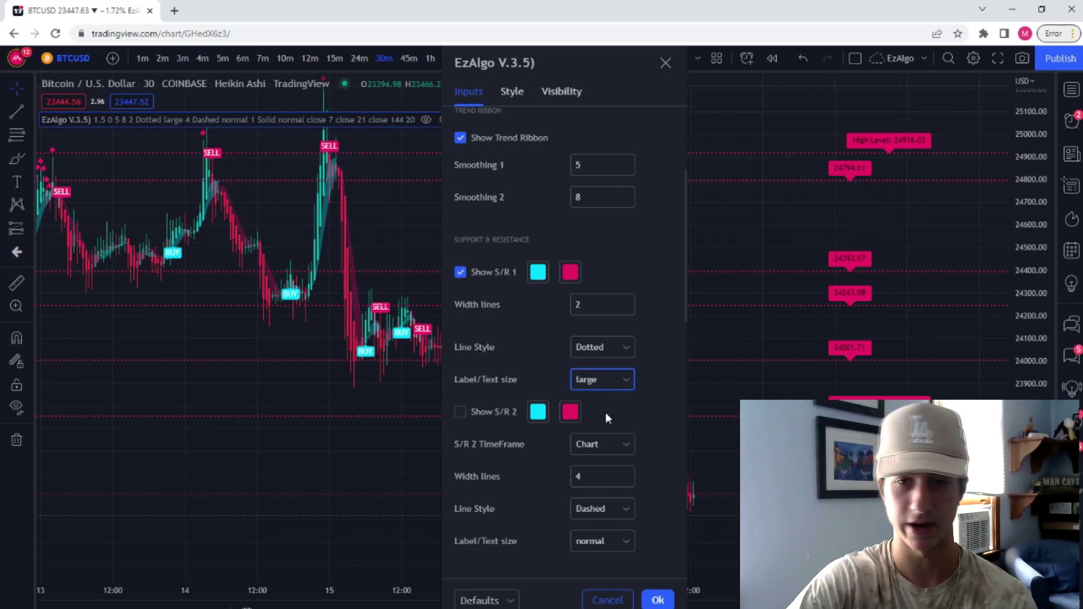
click(604, 383)
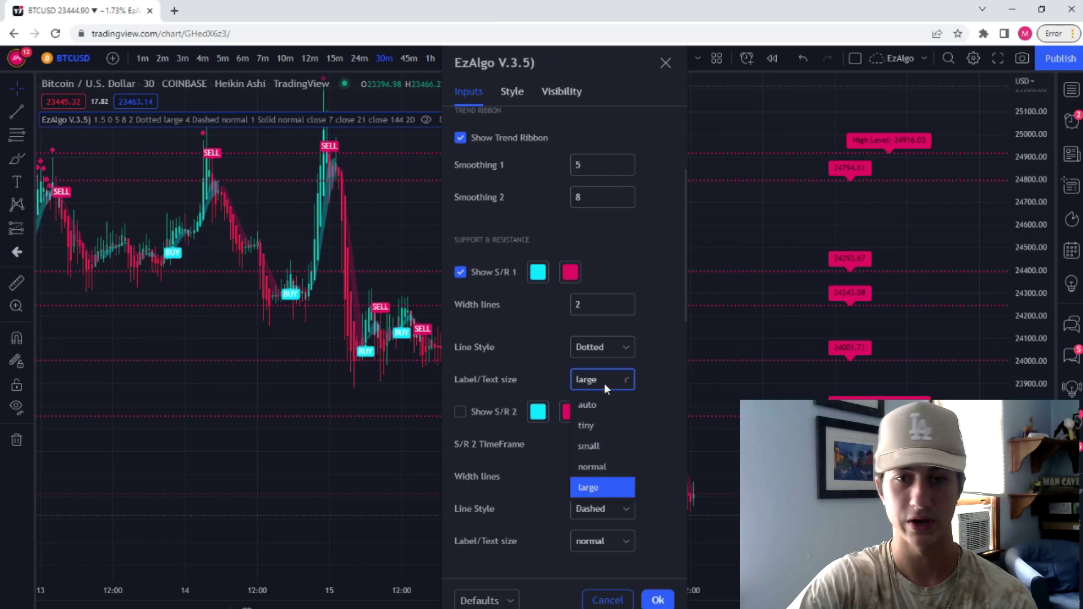
click(608, 469)
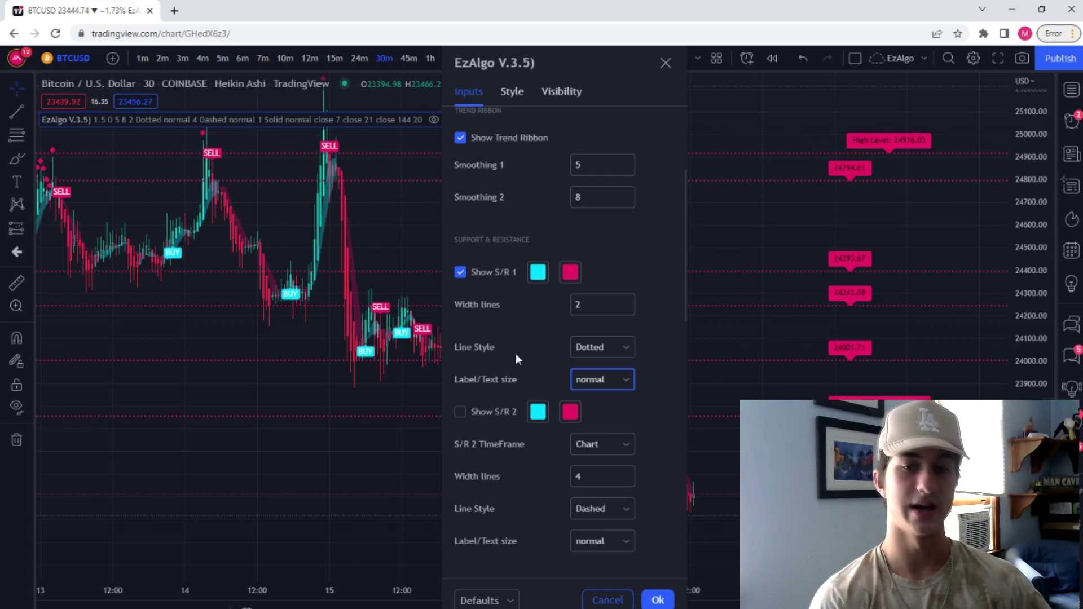
Step: Enable the S/R 2 levels with a 1 hour timeframe and apply the indicator settings
click(506, 412)
click(595, 443)
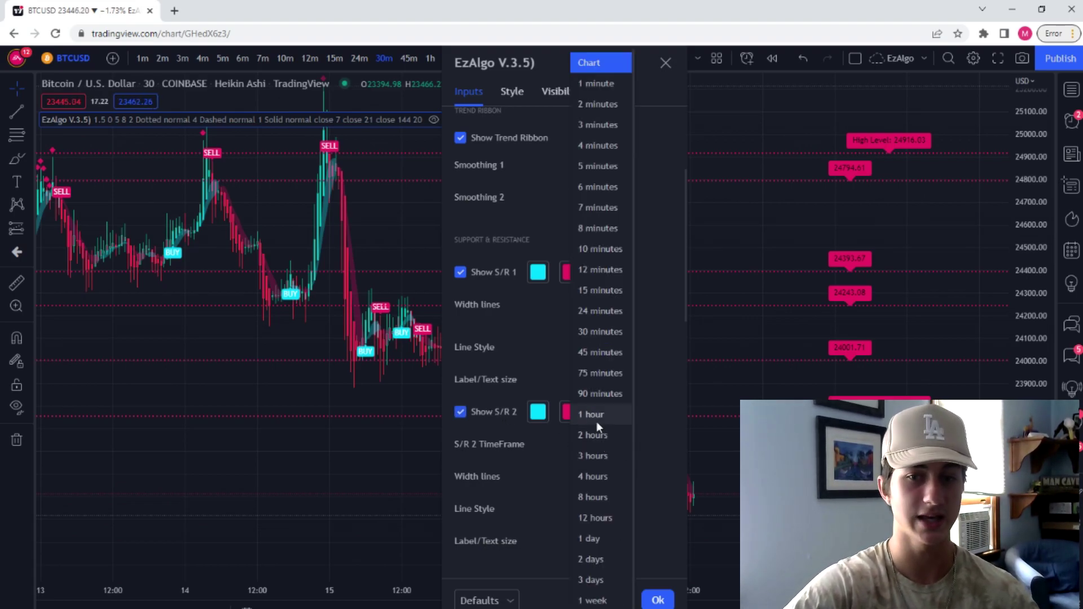
click(597, 420)
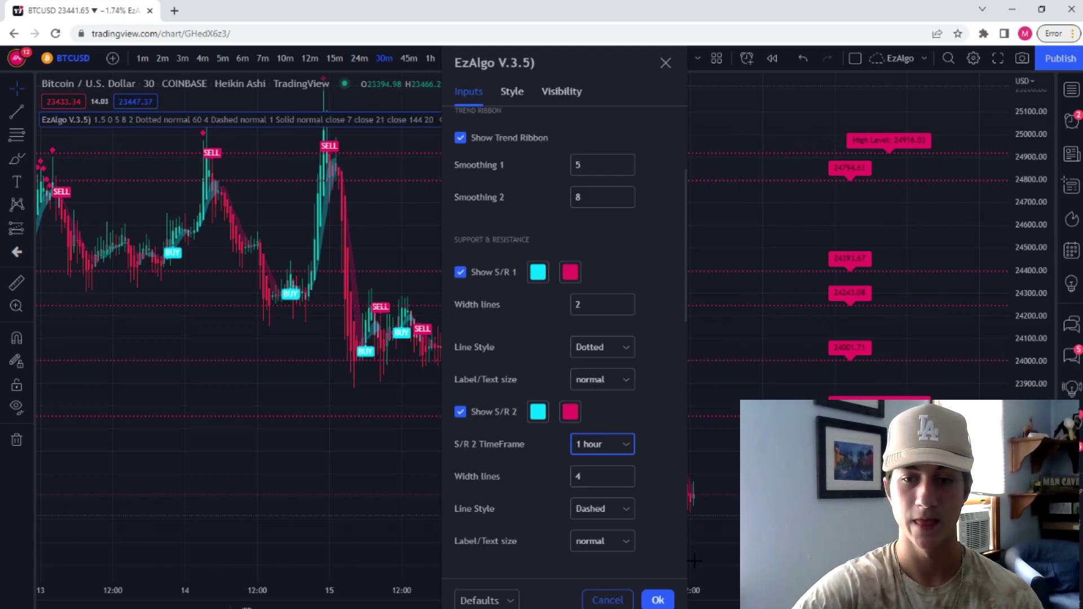
click(658, 600)
scroll(316, 192, down, 2)
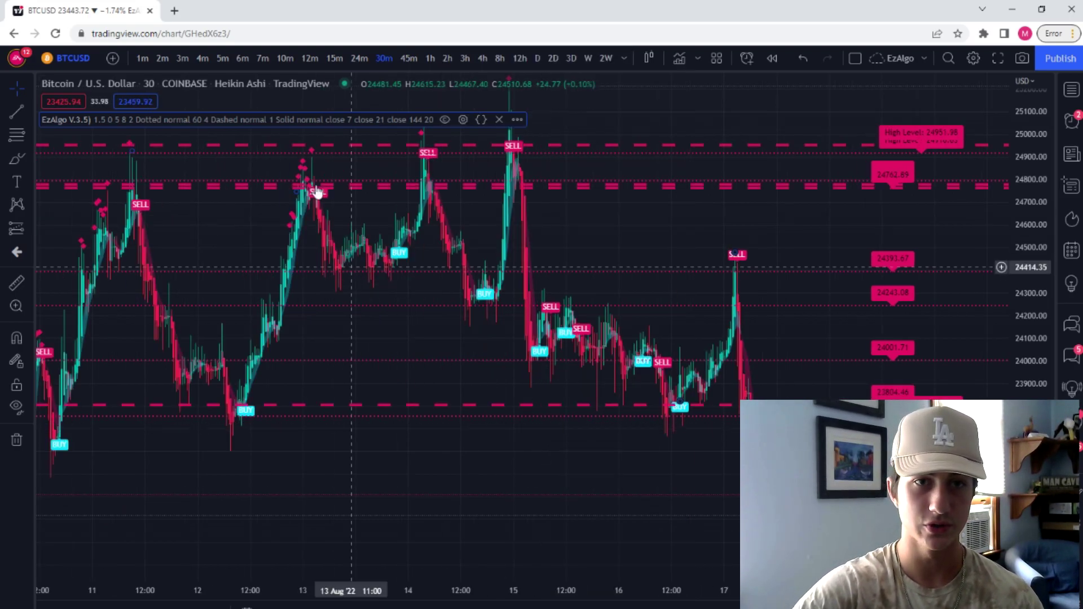
Step: Switch the BTCUSD chart to the 15-minute timeframe and view its signals against the 1-hour support and resistance levels
click(335, 58)
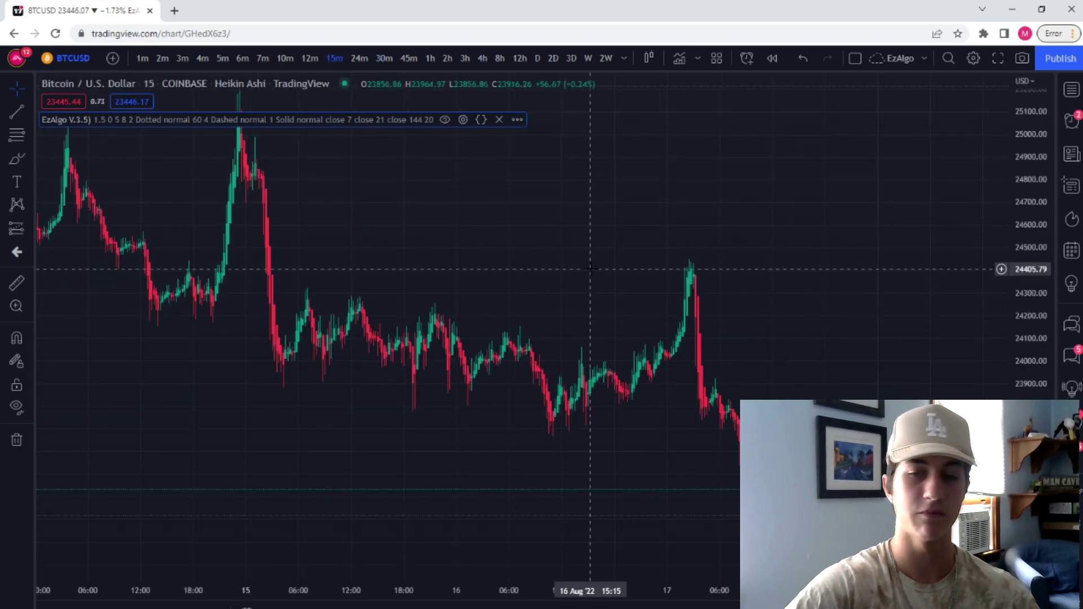
scroll(589, 265, down, 3)
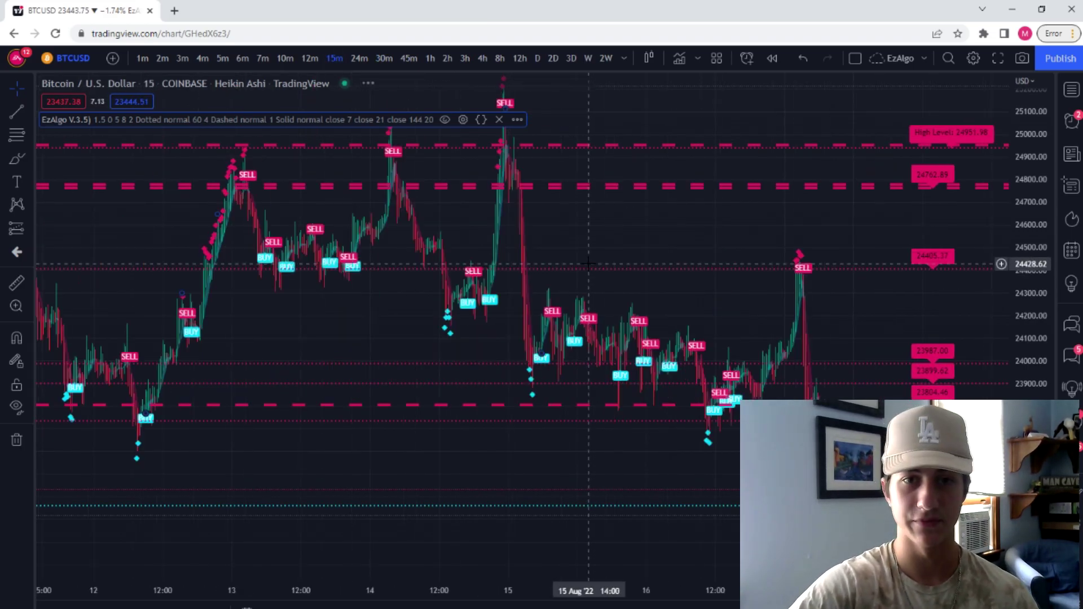
scroll(592, 248, right, 2)
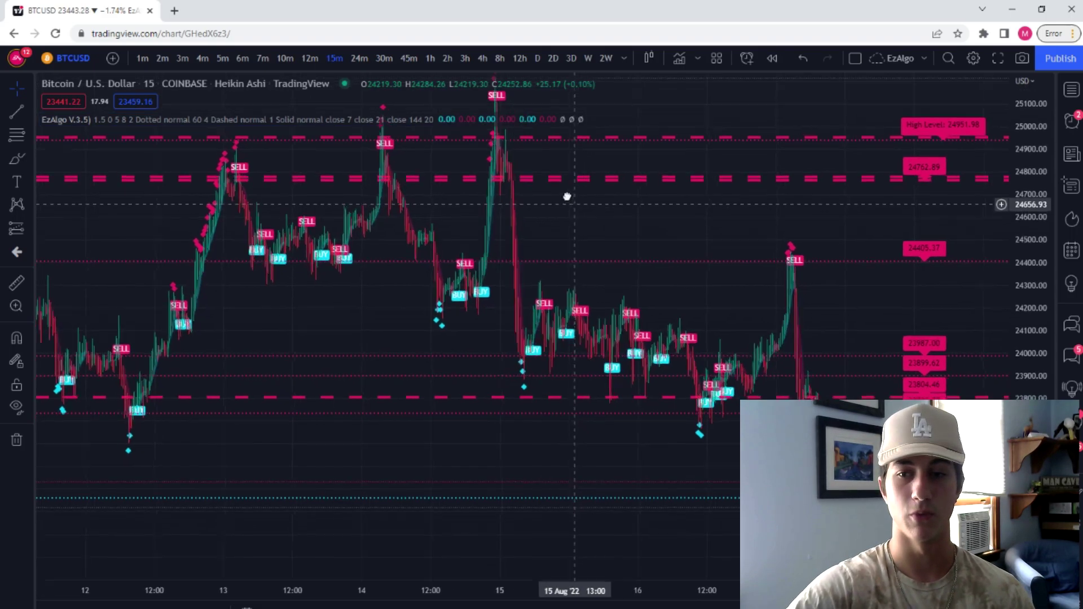
scroll(601, 287, right, 2)
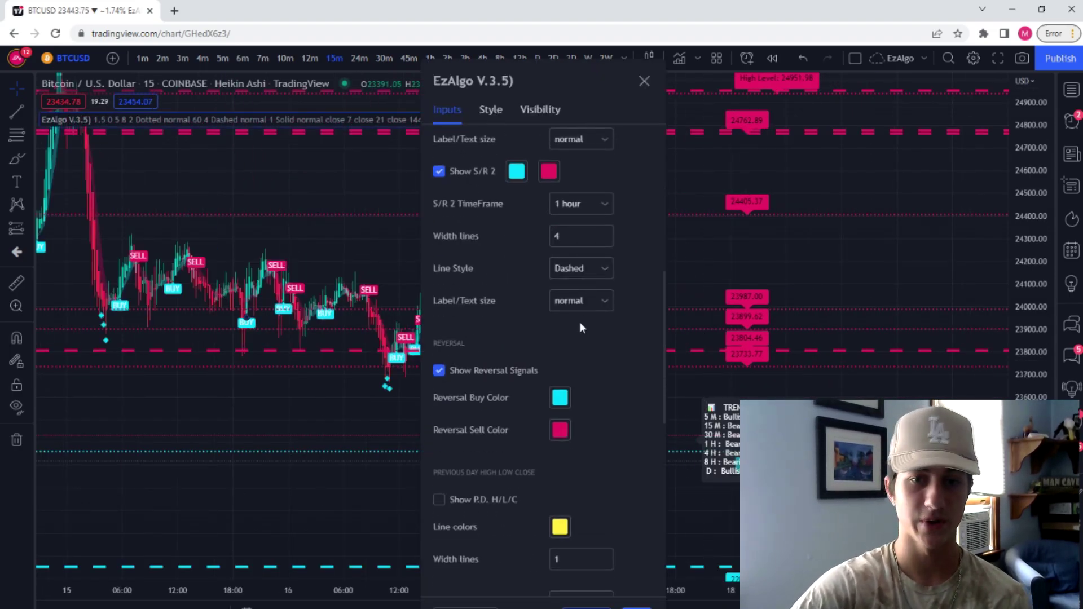
Step: Turn the indicator's reversal signals off and on again, close the settings and examine the latest reversal markers
click(488, 370)
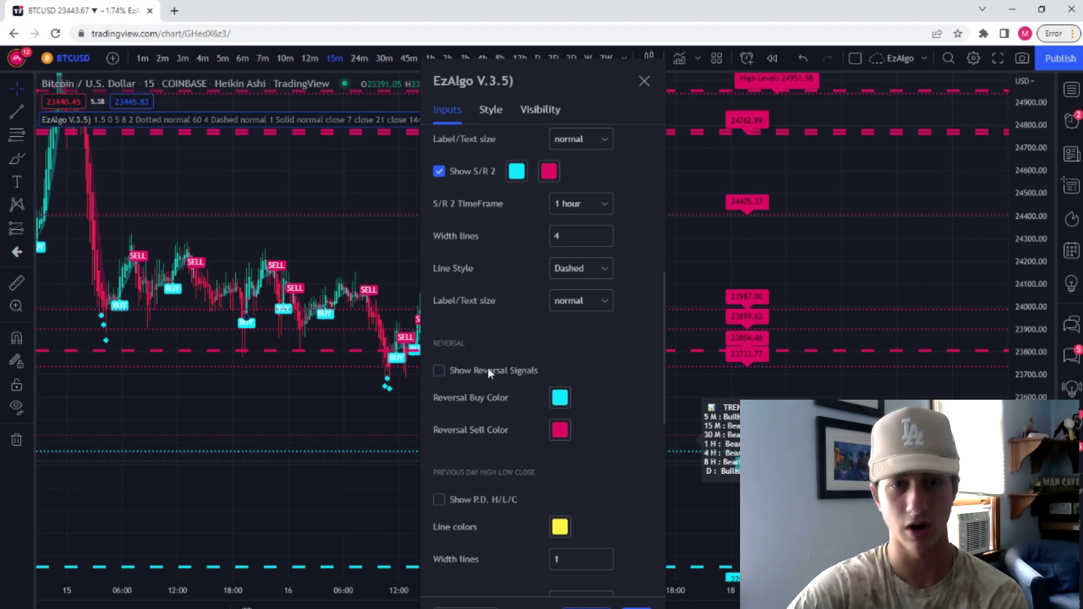
click(488, 369)
key(Escape)
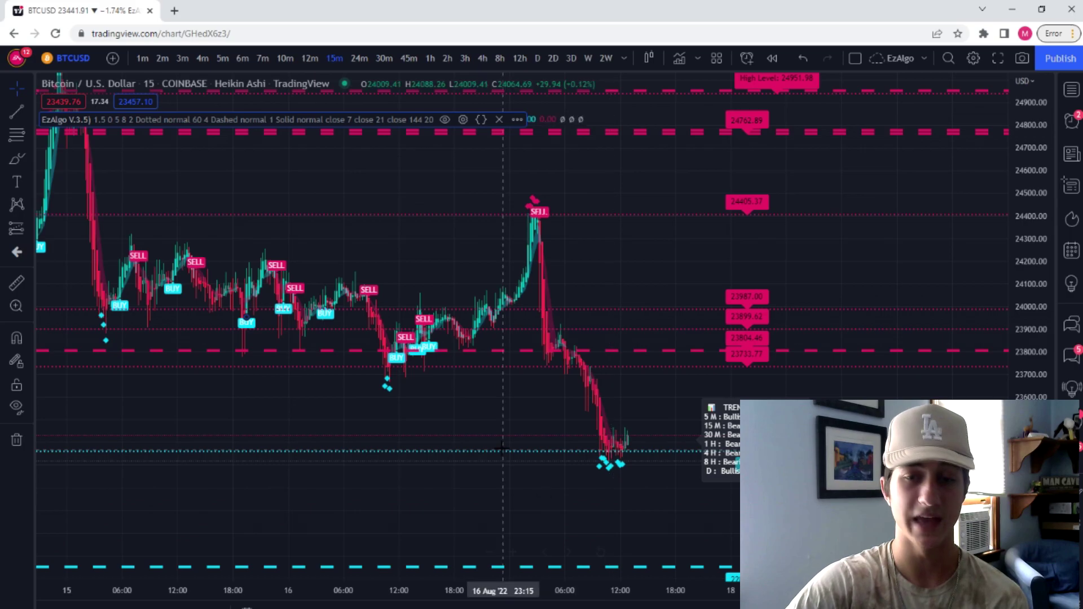
drag(484, 444, 523, 446)
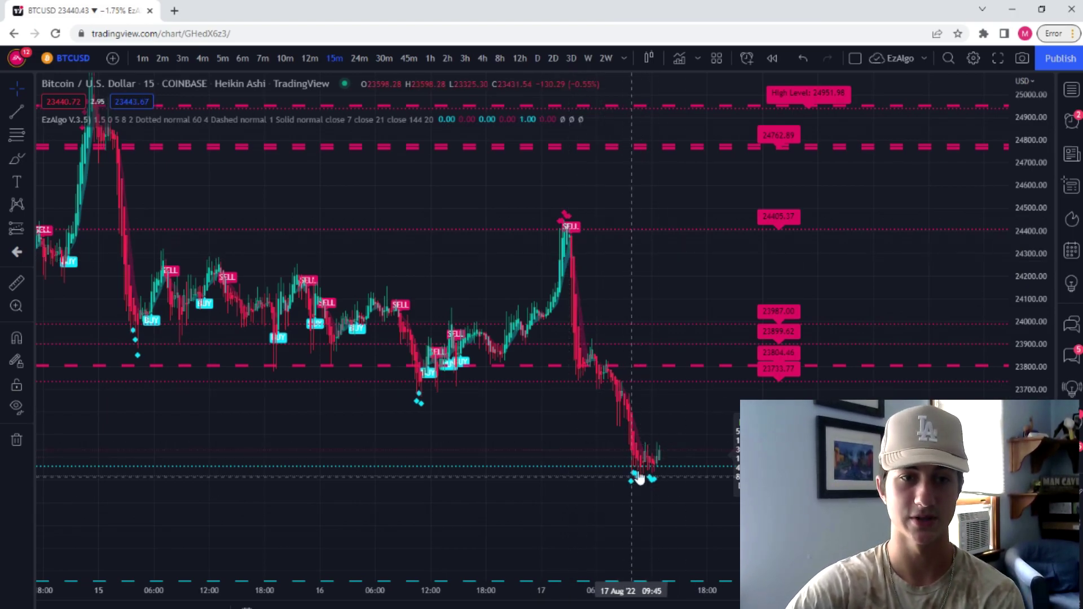
Step: Examine the past reversal markers on the 15-minute BTCUSD chart from mid-August back to 11 August, and reset the chart view
drag(640, 478, 621, 498)
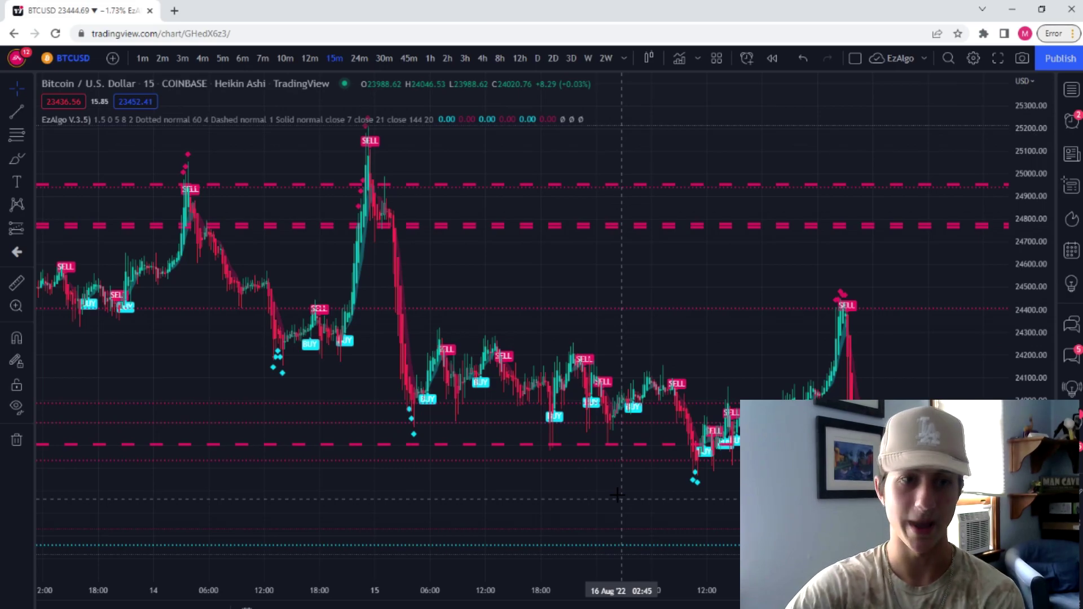
scroll(607, 381, left, 8)
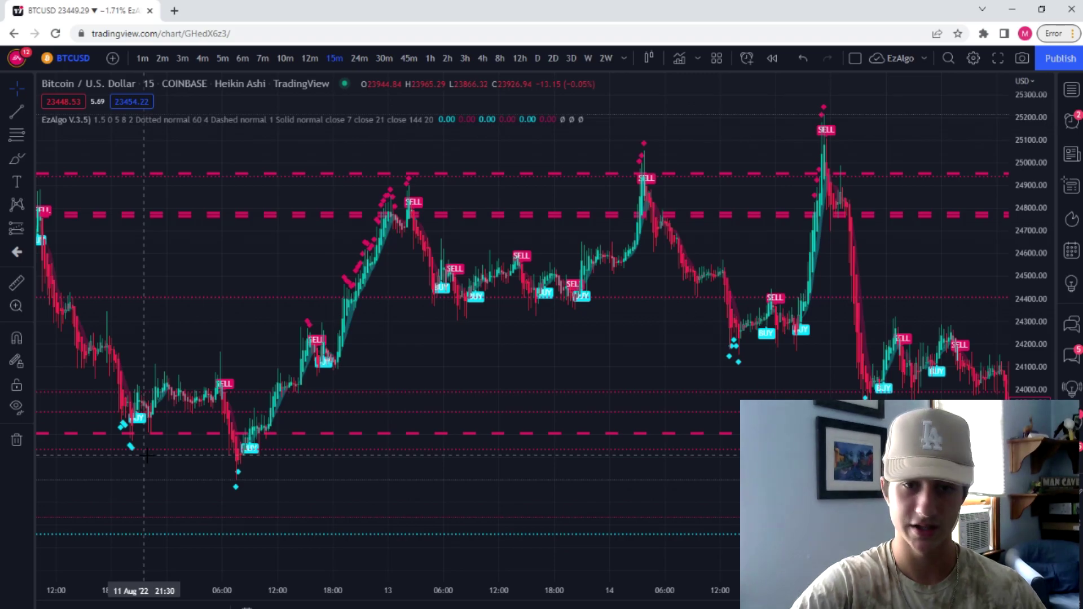
scroll(146, 455, down, 3)
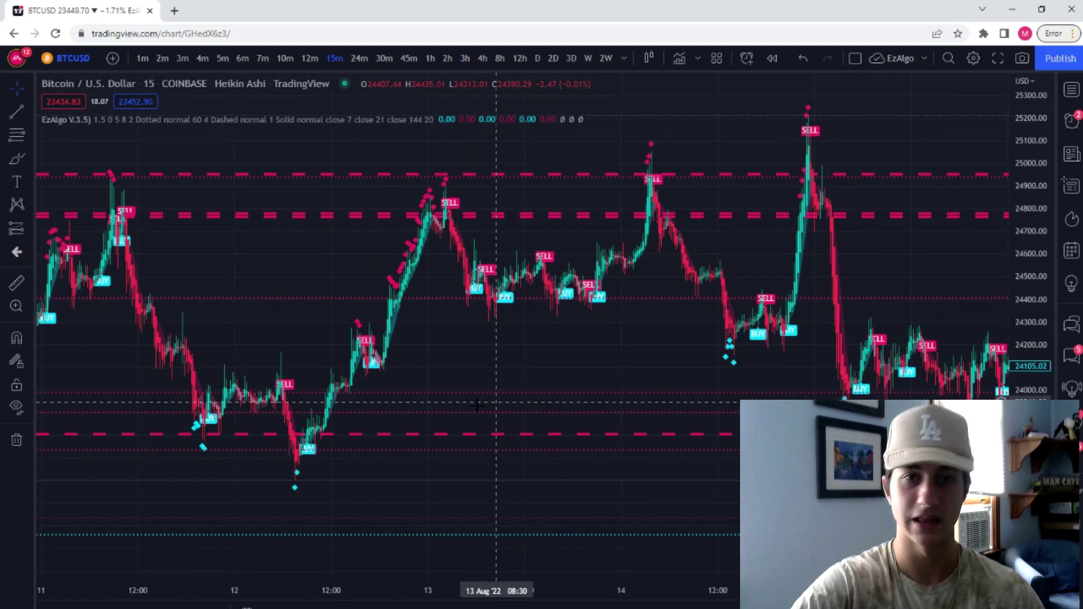
scroll(329, 351, up, 2)
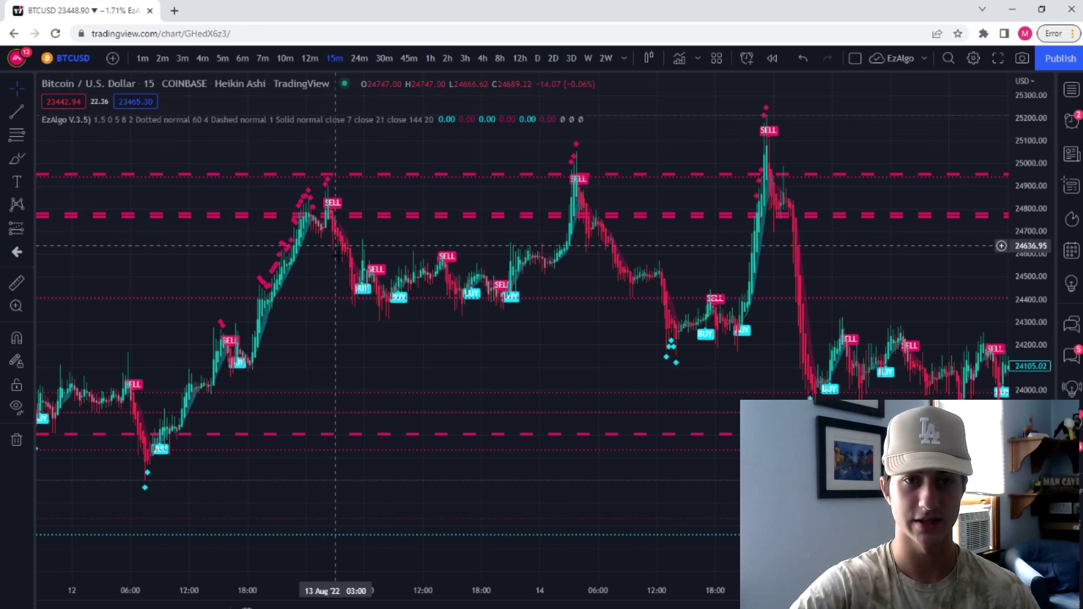
drag(529, 283, 409, 327)
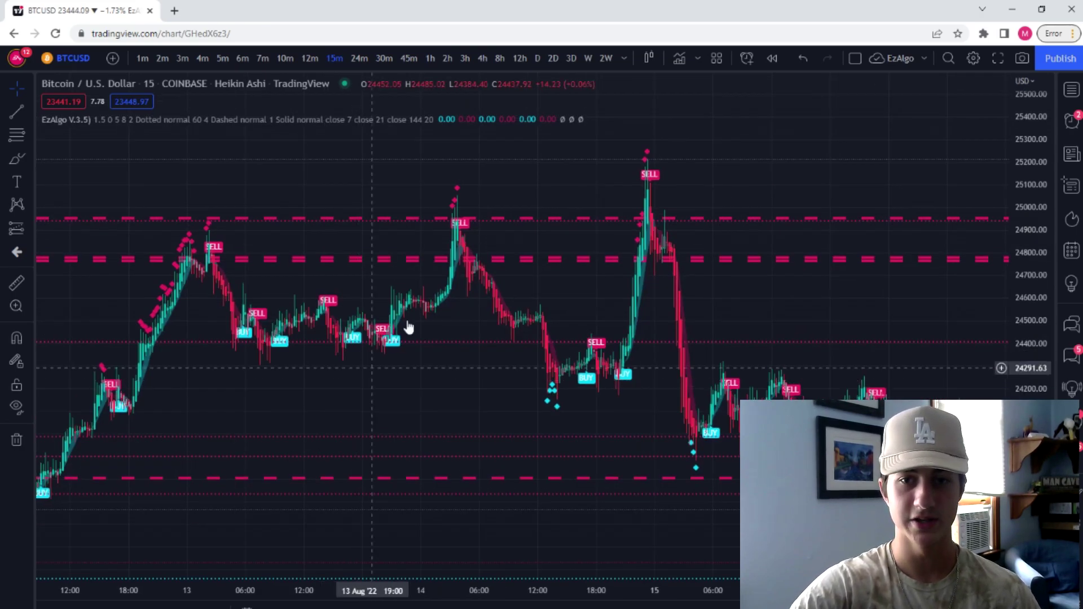
key(alt+r)
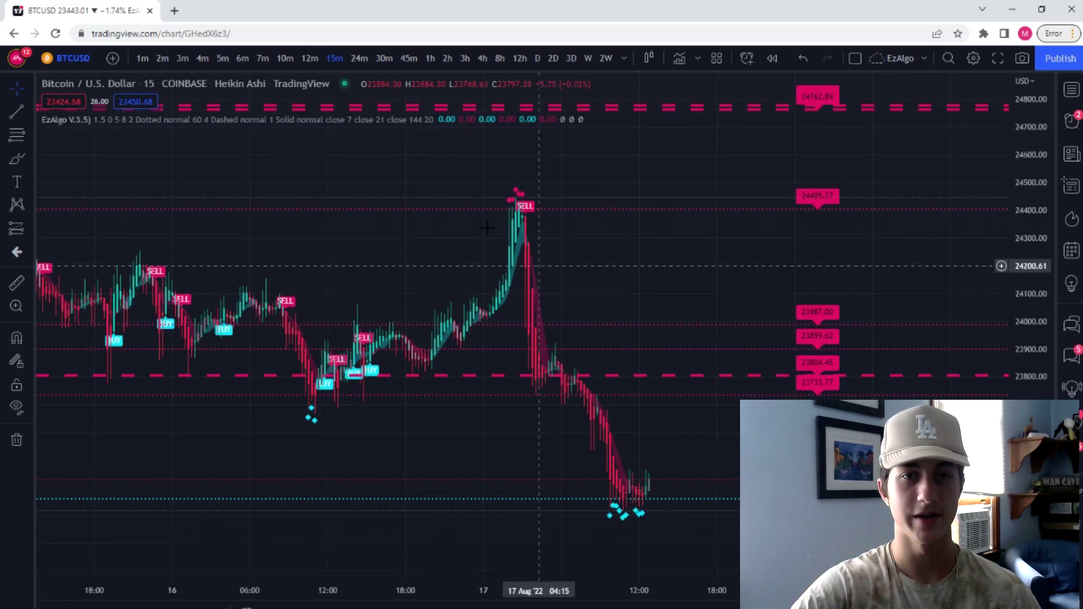
Step: Enable the previous day high, low and close lines in the EzAlgo V.3.5 settings and view them on the chart
double_click(429, 123)
scroll(584, 354, up, 4)
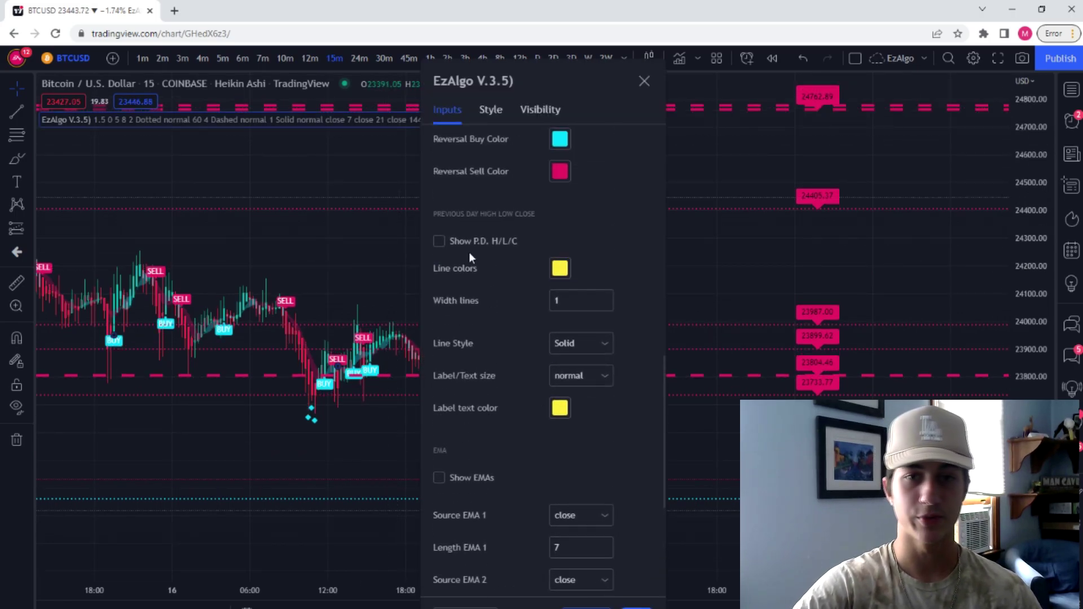
click(636, 607)
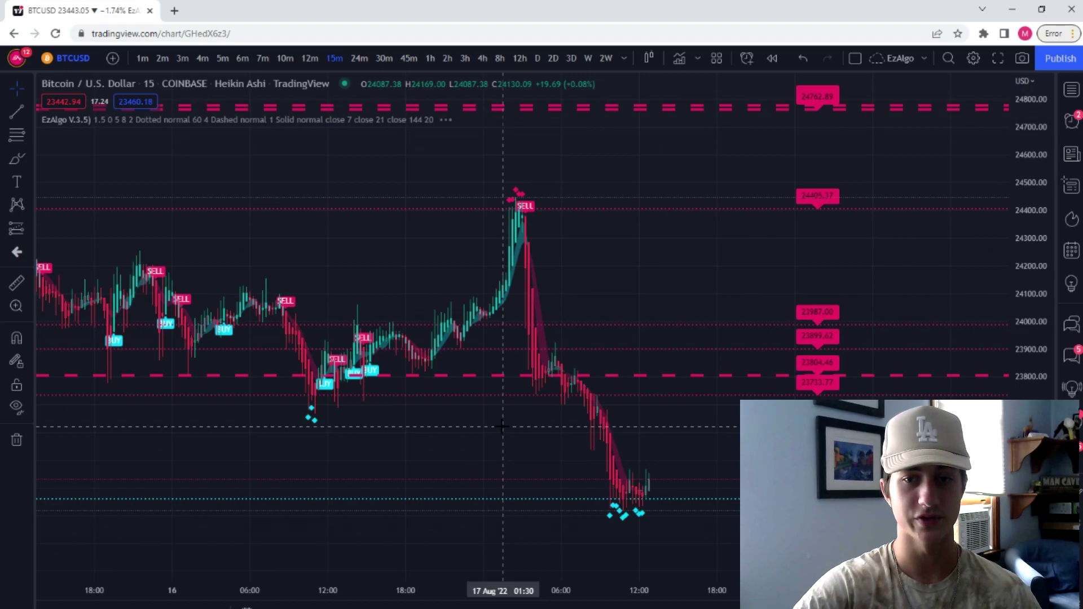
scroll(502, 427, down, 1)
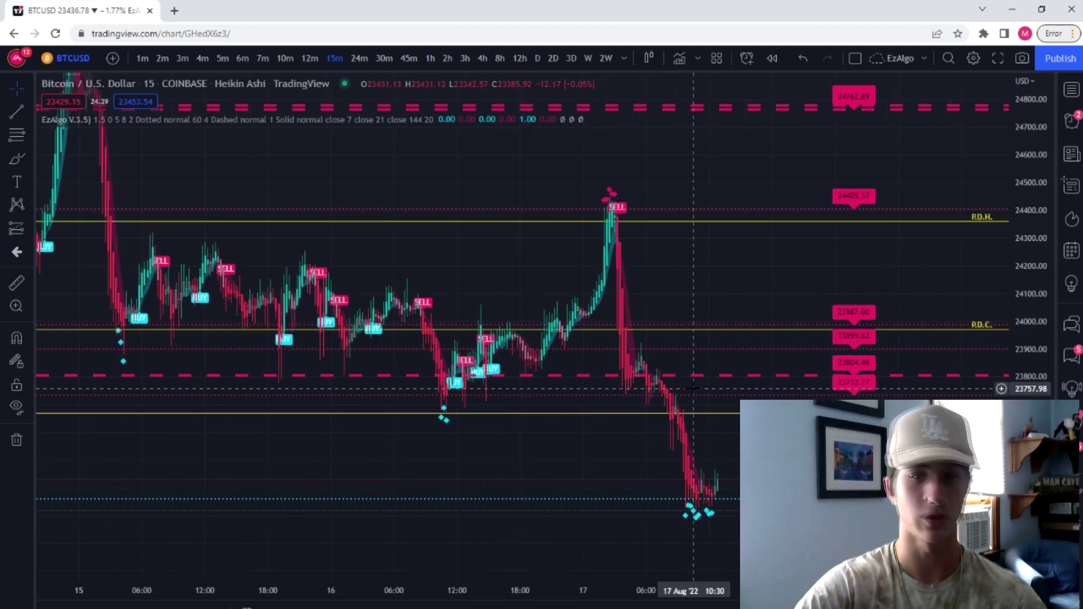
scroll(693, 338, up, 1)
scroll(651, 282, down, 2)
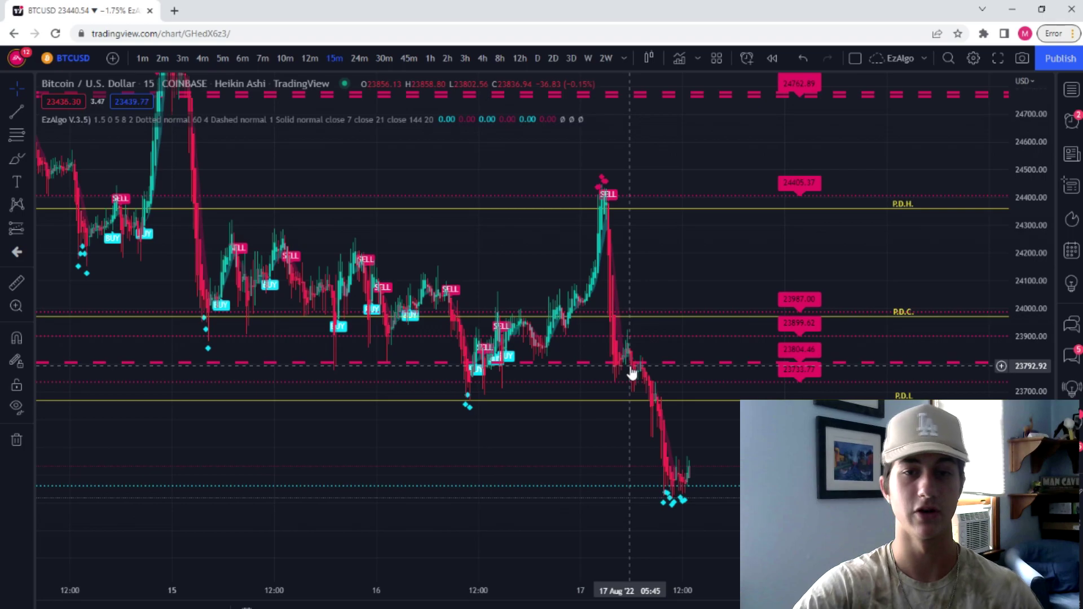
Step: Turn on the indicator's three EMAs with lengths 7, 21 and 144, and examine them against the price
click(462, 120)
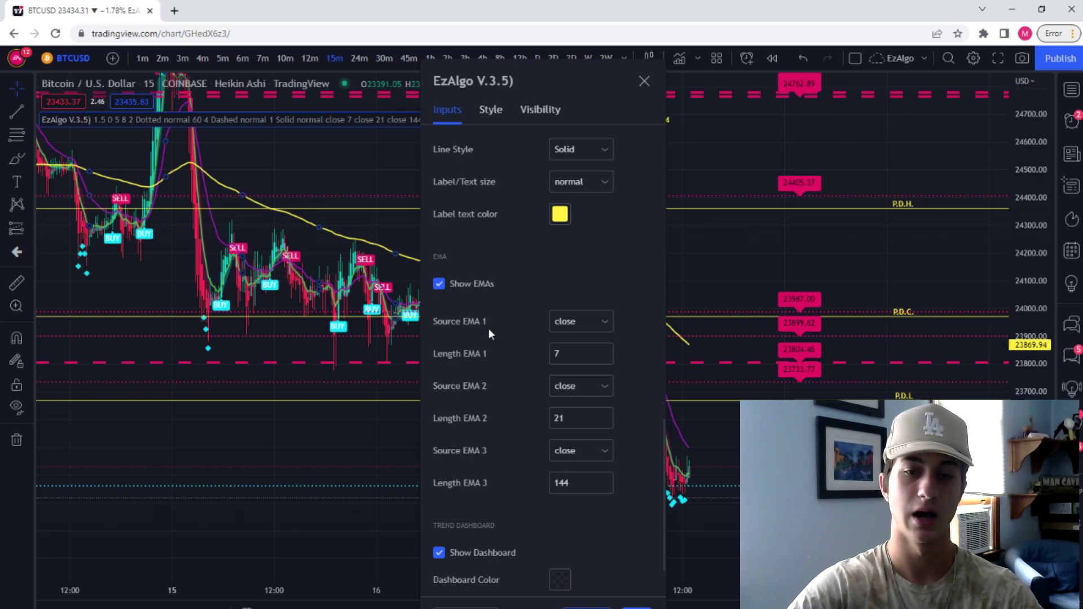
click(630, 607)
scroll(527, 474, down, 2)
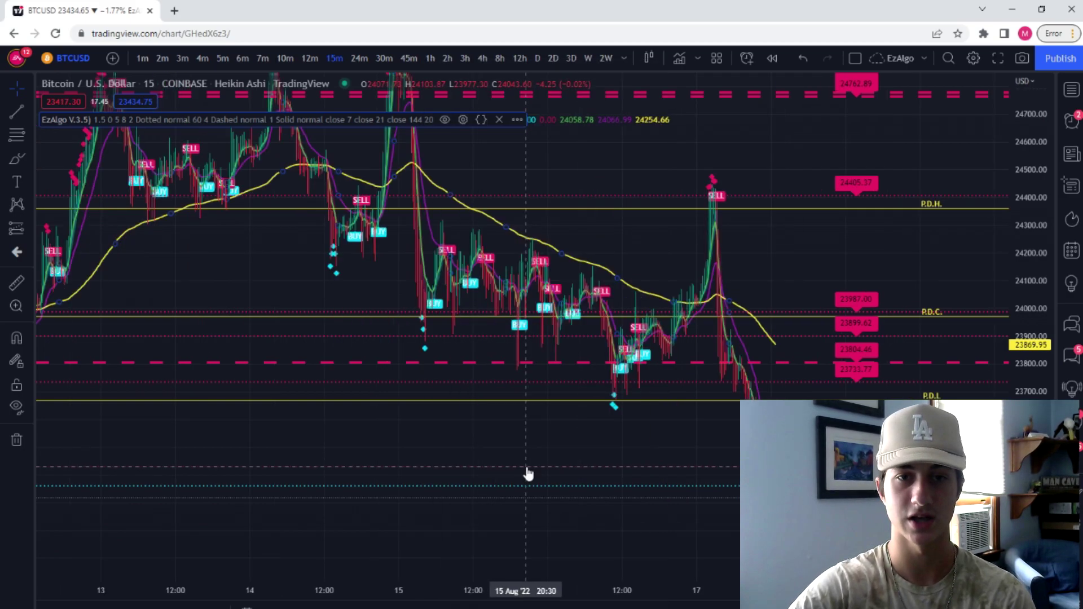
scroll(335, 286, down, 2)
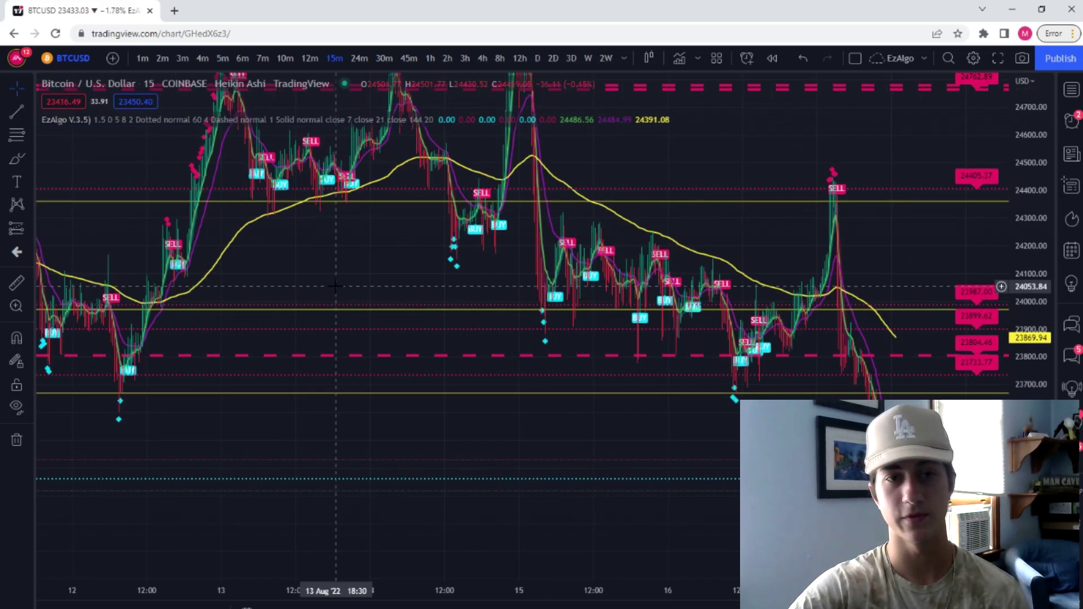
drag(335, 286, 458, 330)
scroll(496, 364, up, 2)
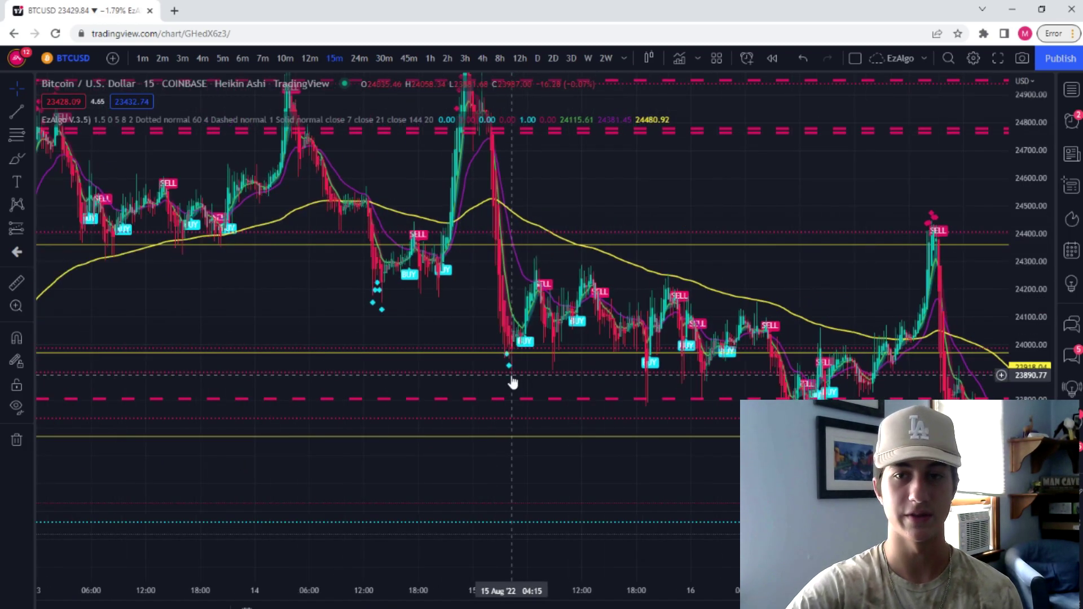
drag(716, 261, 518, 225)
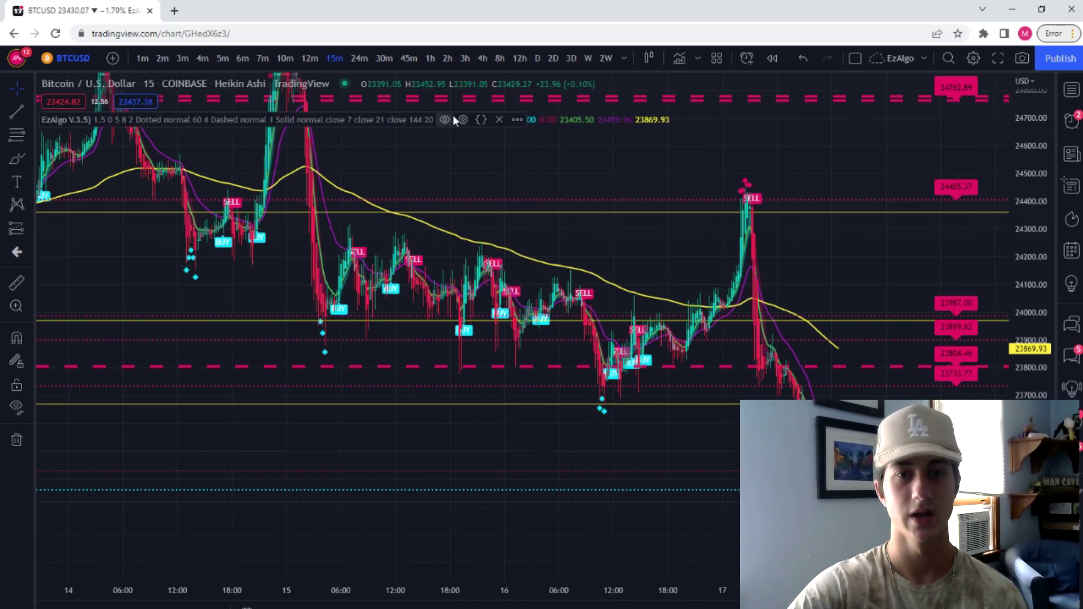
Step: Turn off the EMAs and the previous day high/low/close lines in the indicator settings and apply the change
click(452, 120)
click(486, 115)
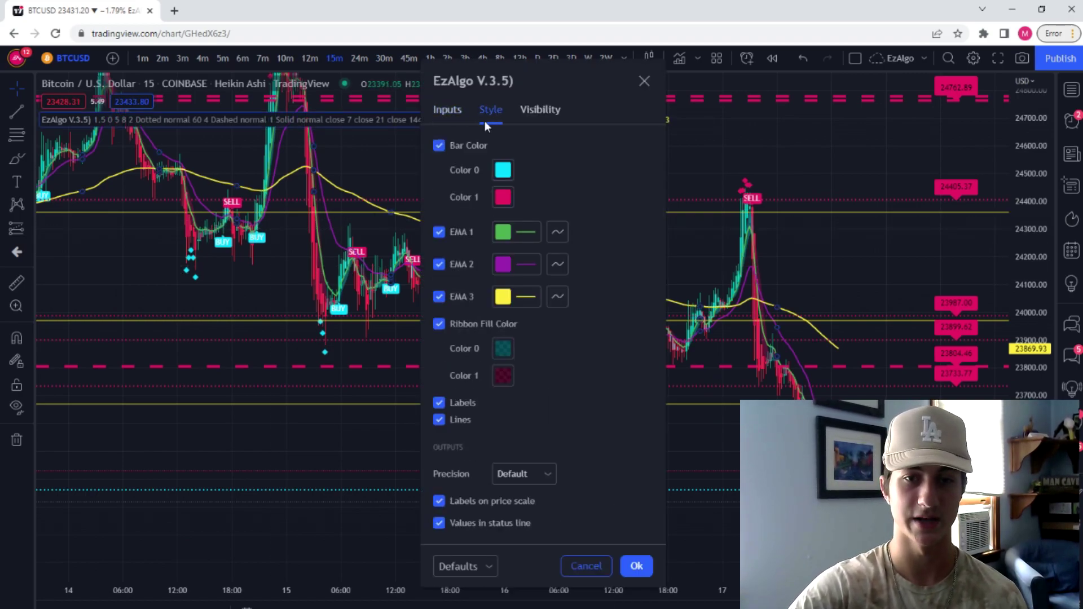
click(440, 116)
scroll(498, 354, down, 5)
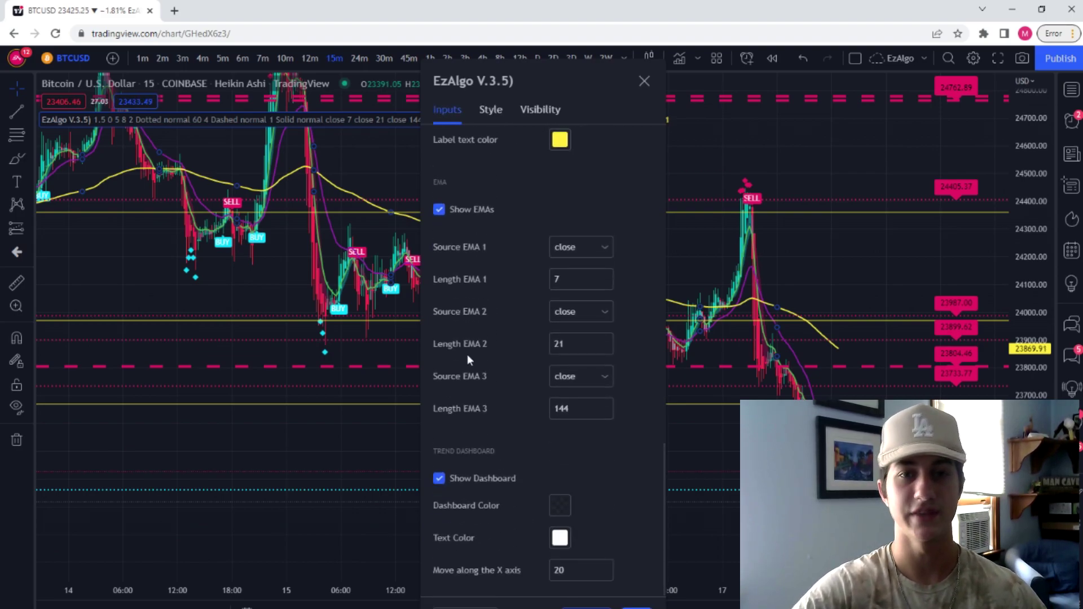
click(454, 211)
scroll(482, 294, up, 3)
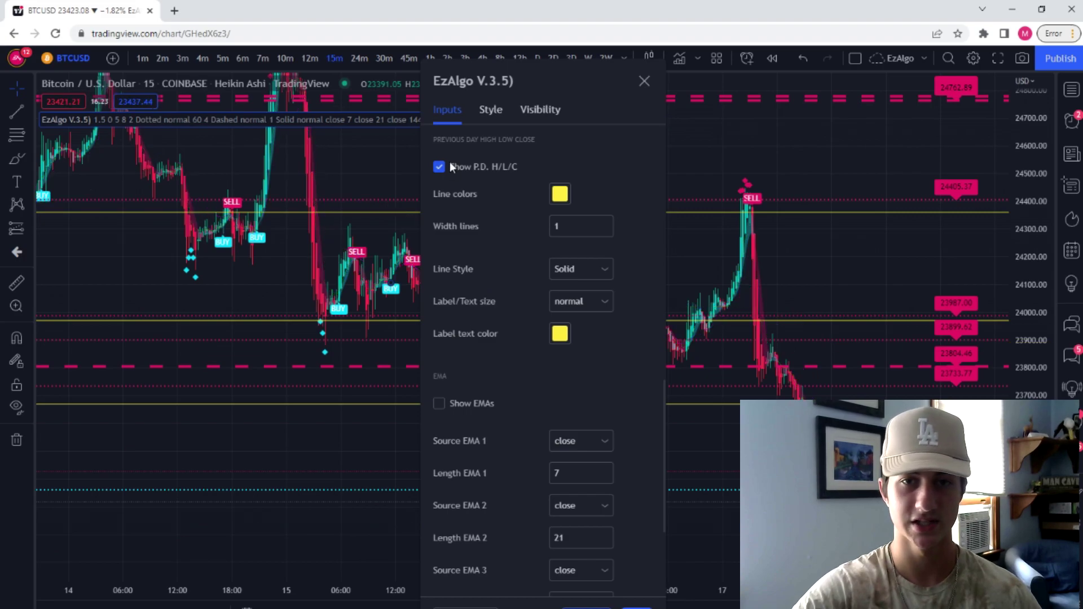
scroll(528, 406, down, 3)
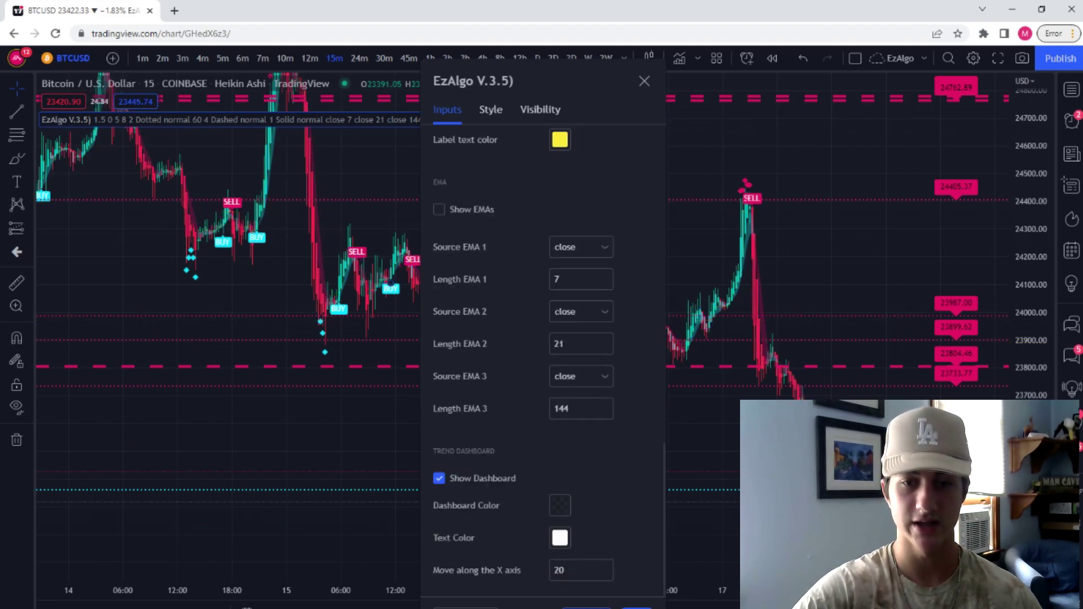
click(636, 607)
Step: Examine the trend dashboard beside the latest candles for the trend direction on each timeframe
drag(609, 496, 490, 492)
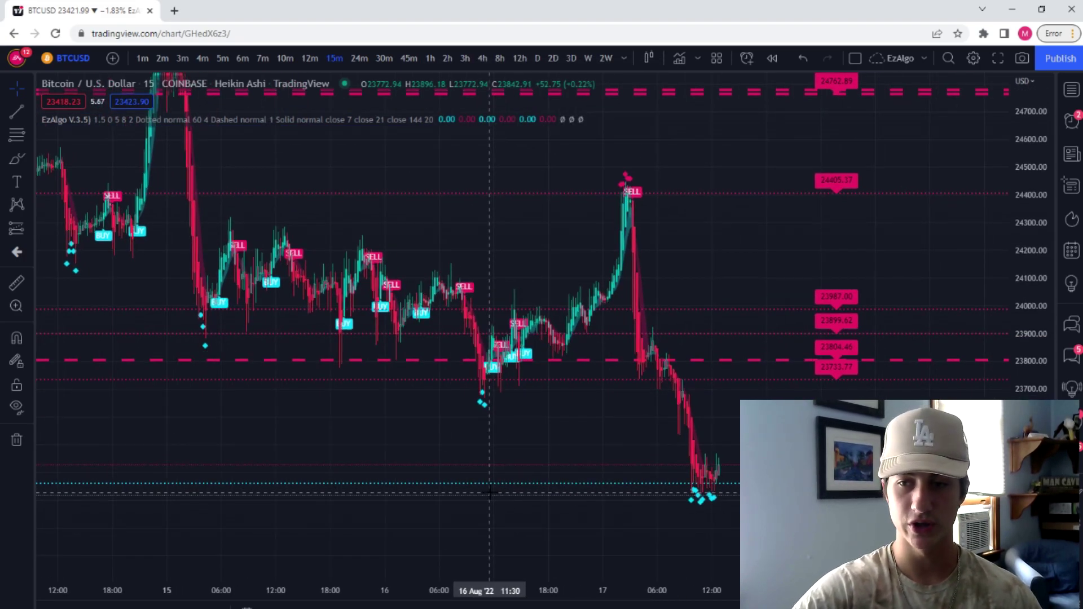
scroll(489, 493, up, 3)
drag(790, 380, 858, 379)
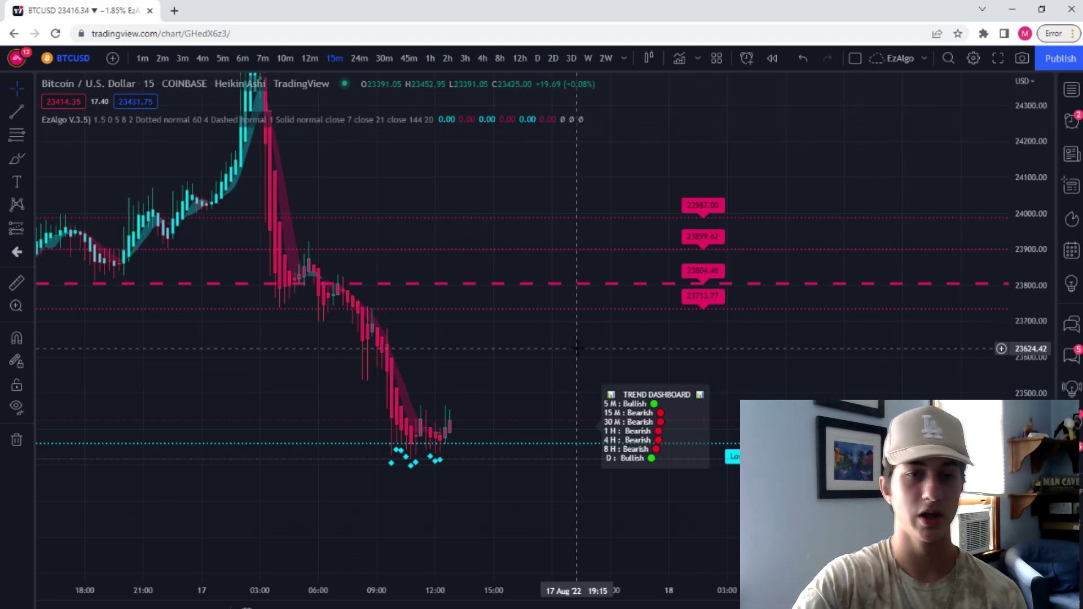
scroll(577, 348, down, 4)
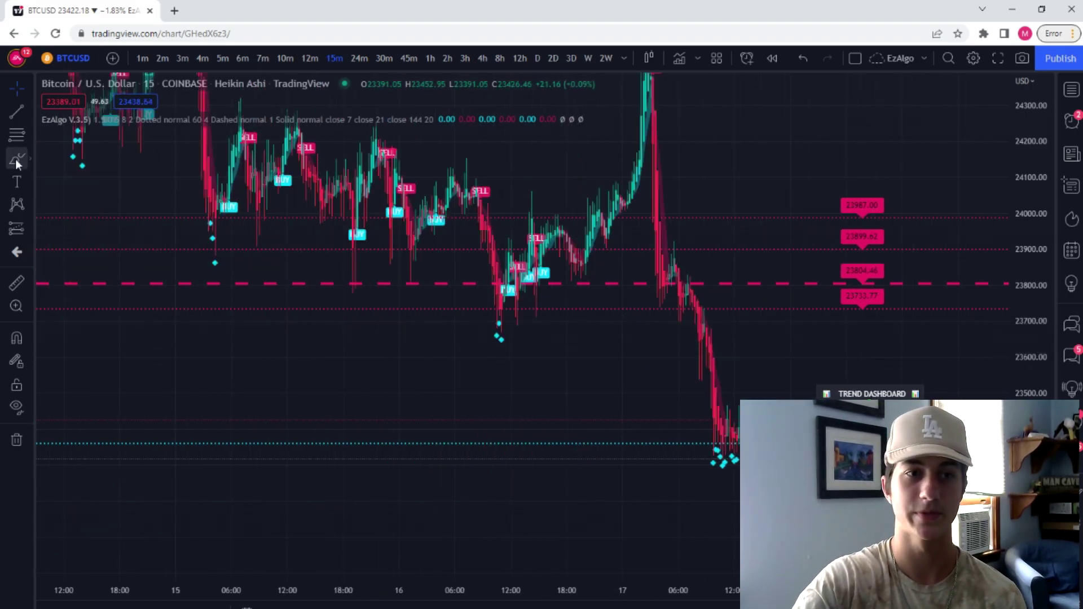
Step: Sketch possible price moves from the latest candle up to the resistance levels and back down with the Brush, and delete the sketches
click(17, 162)
scroll(535, 420, up, 5)
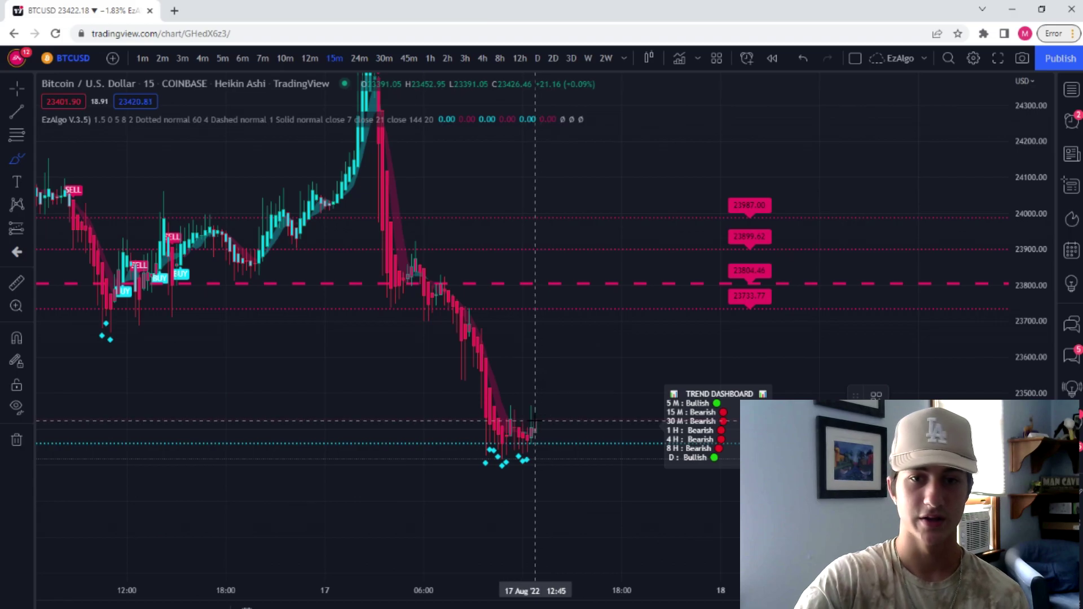
mouse_move(535, 421)
mouse_down()
mouse_move(593, 326)
mouse_move(666, 398)
mouse_up()
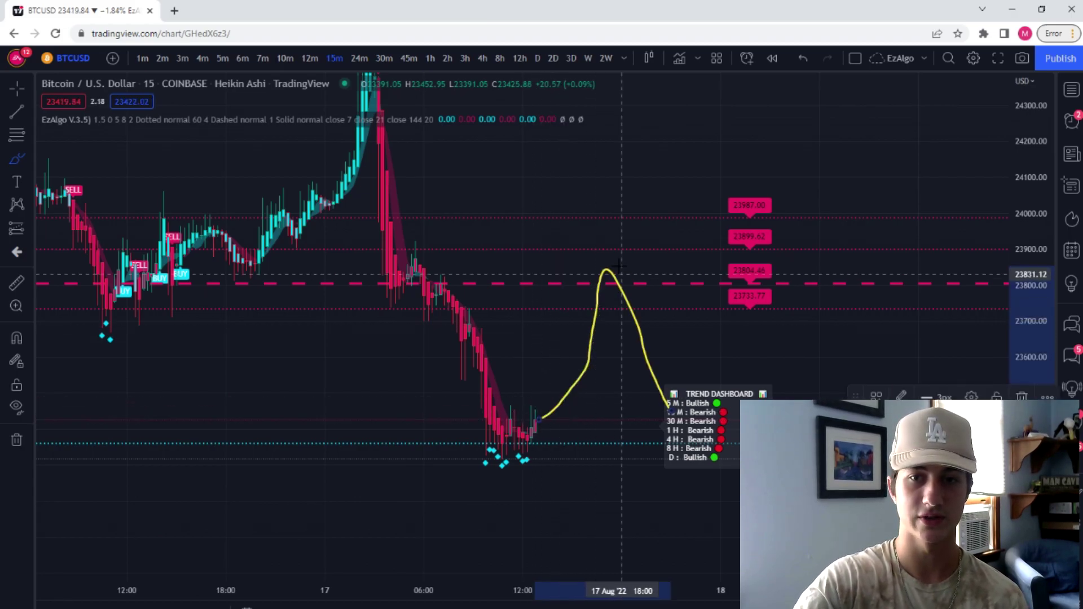
mouse_move(590, 261)
mouse_down()
mouse_move(610, 272)
mouse_move(652, 259)
mouse_up()
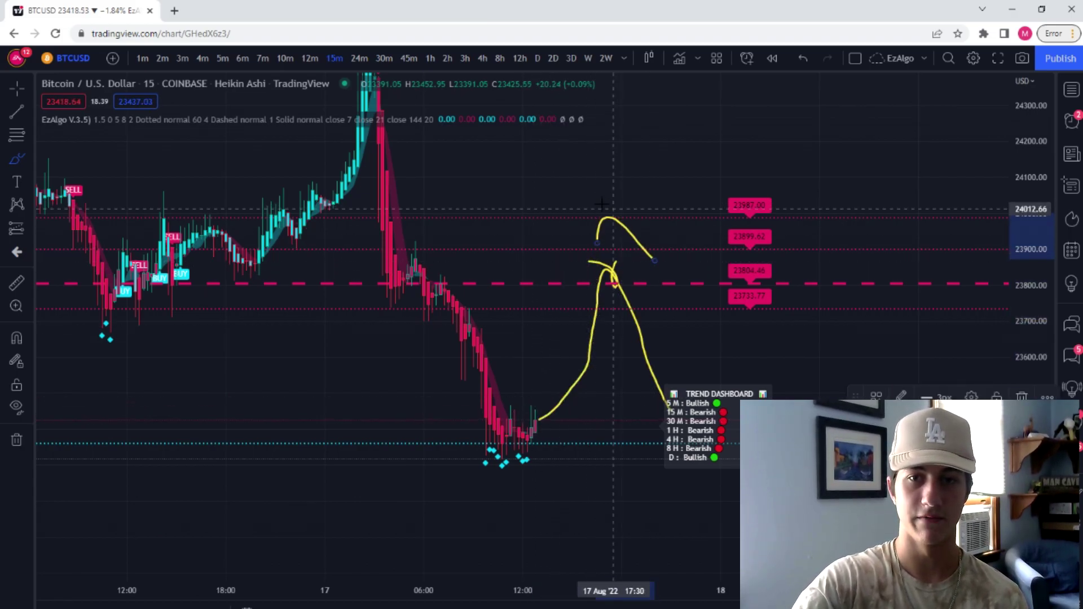
drag(607, 217, 604, 237)
key(Delete)
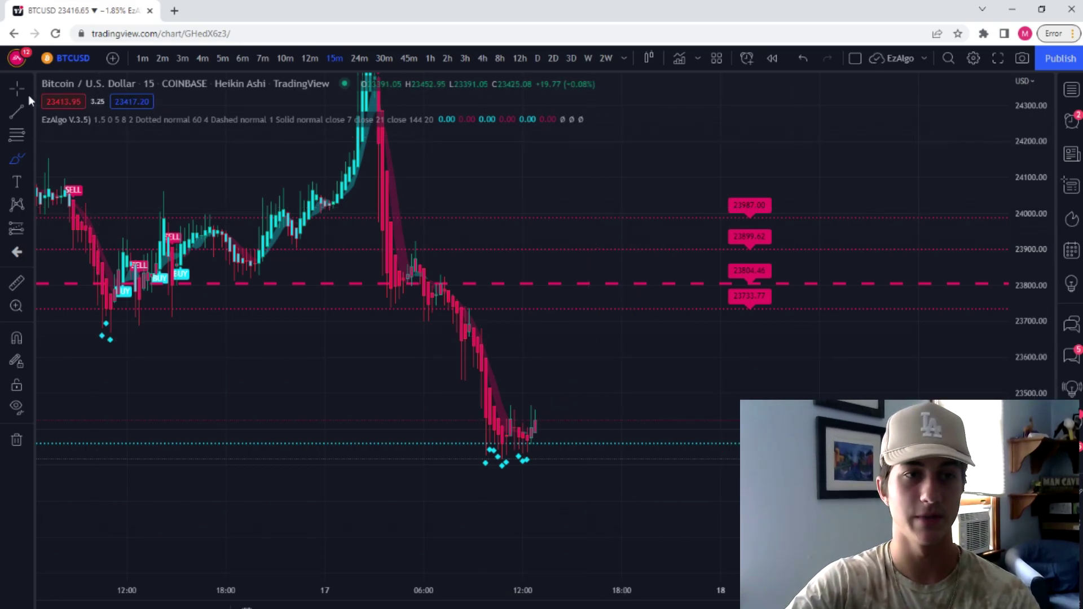
click(17, 89)
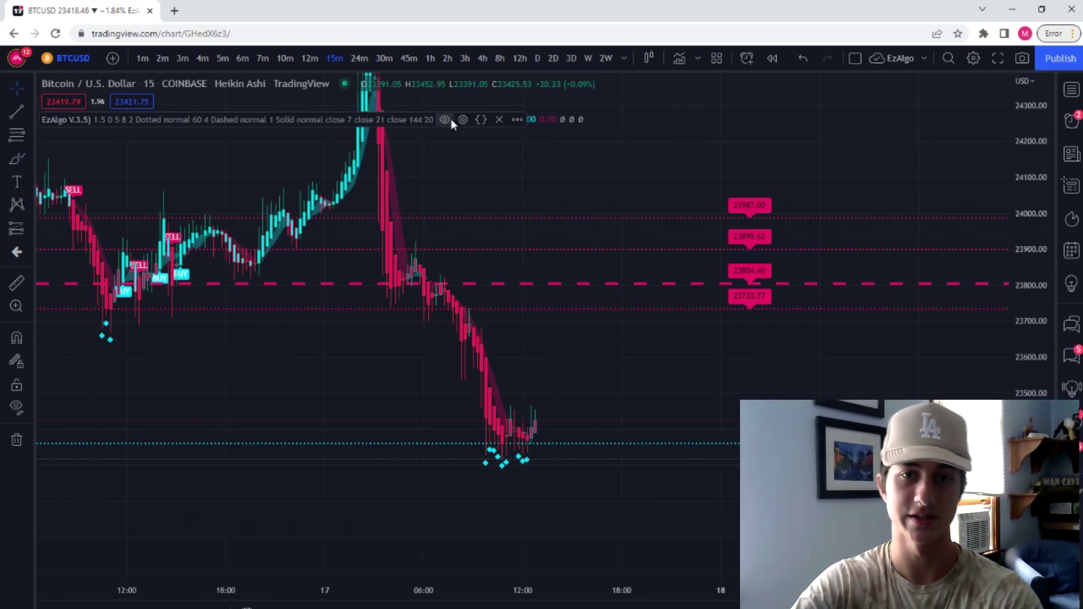
Step: Set the buy and sell signal sensitivity to 2, apply it and view the resulting signals on the 15-minute chart
click(462, 119)
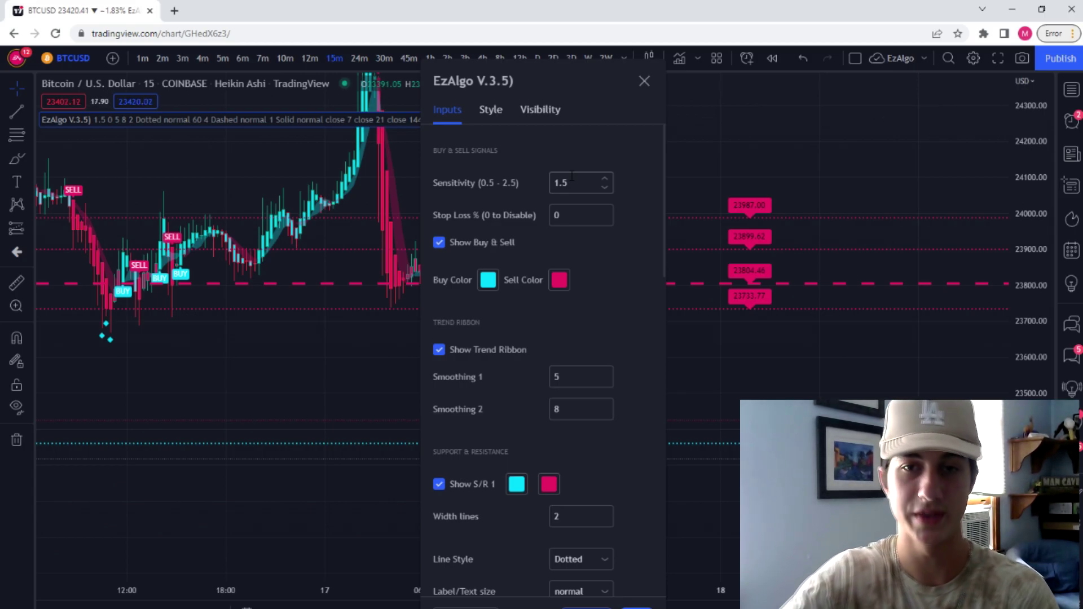
drag(571, 176, 519, 177)
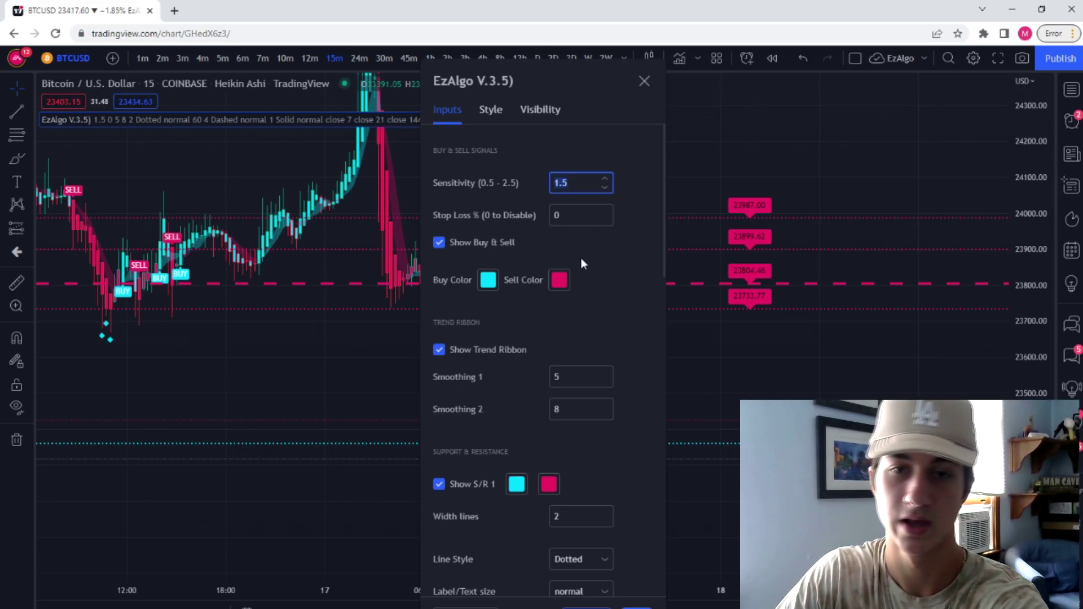
text(2)
click(638, 339)
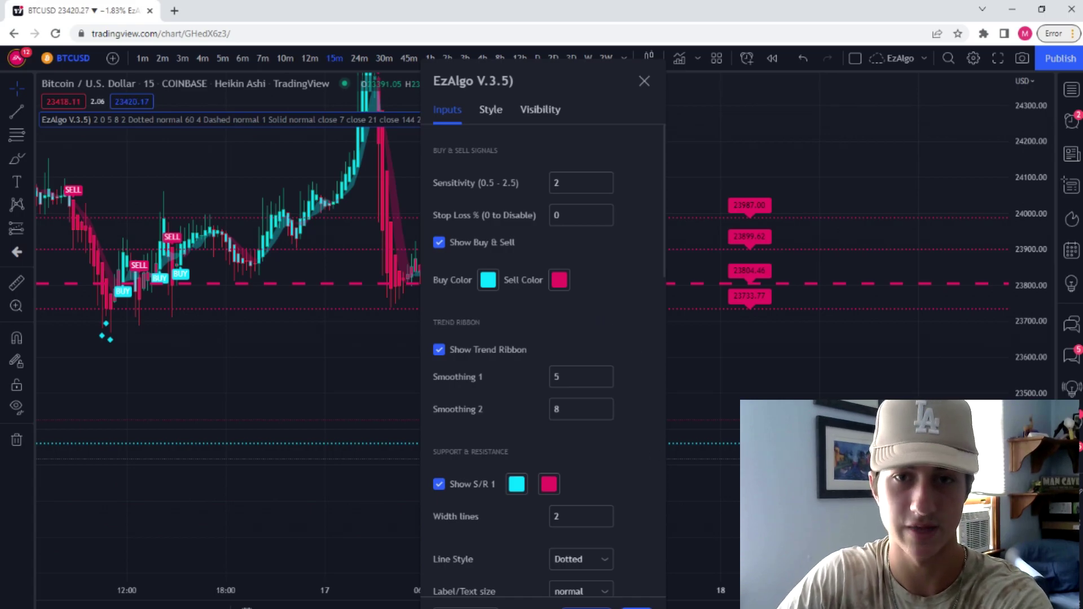
click(636, 608)
scroll(560, 467, down, 5)
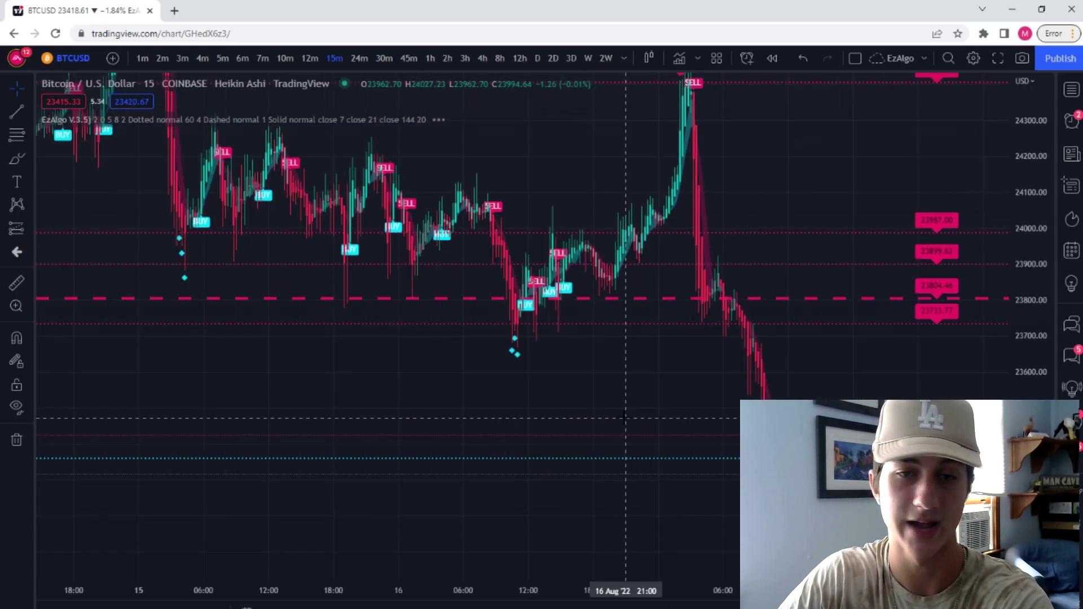
scroll(615, 406, up, 2)
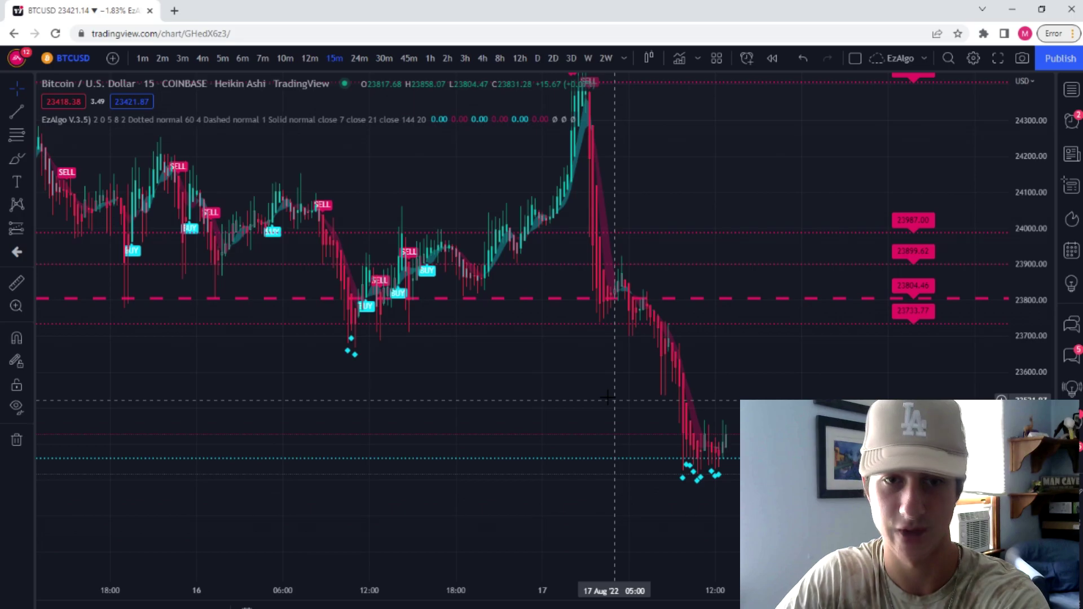
scroll(587, 395, down, 2)
scroll(395, 254, down, 2)
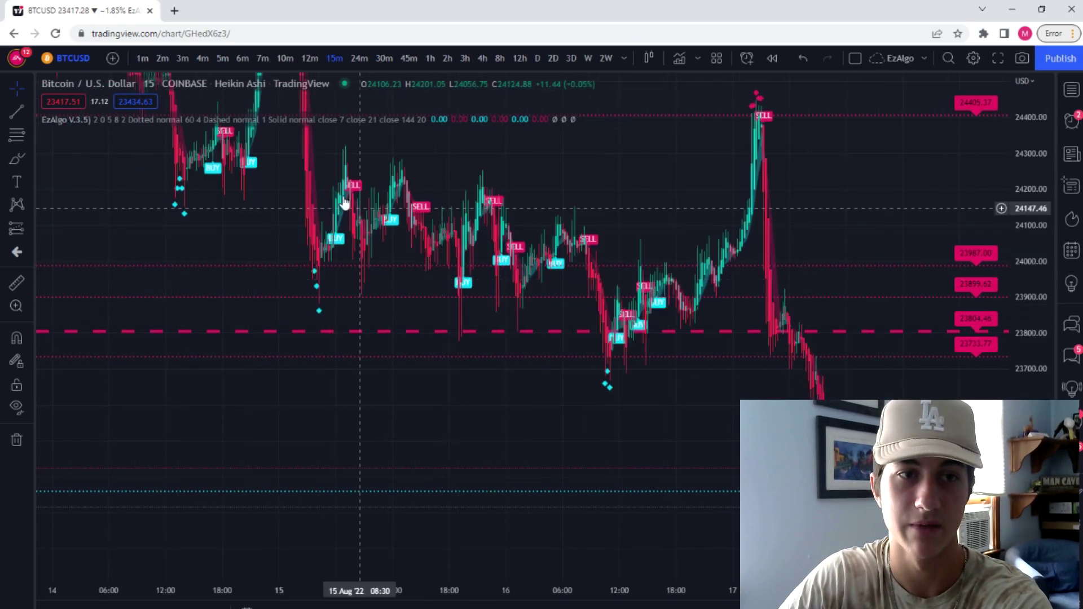
Step: Switch the BTCUSD chart to the 5-minute timeframe and view the latest price action
text(5)
key(Return)
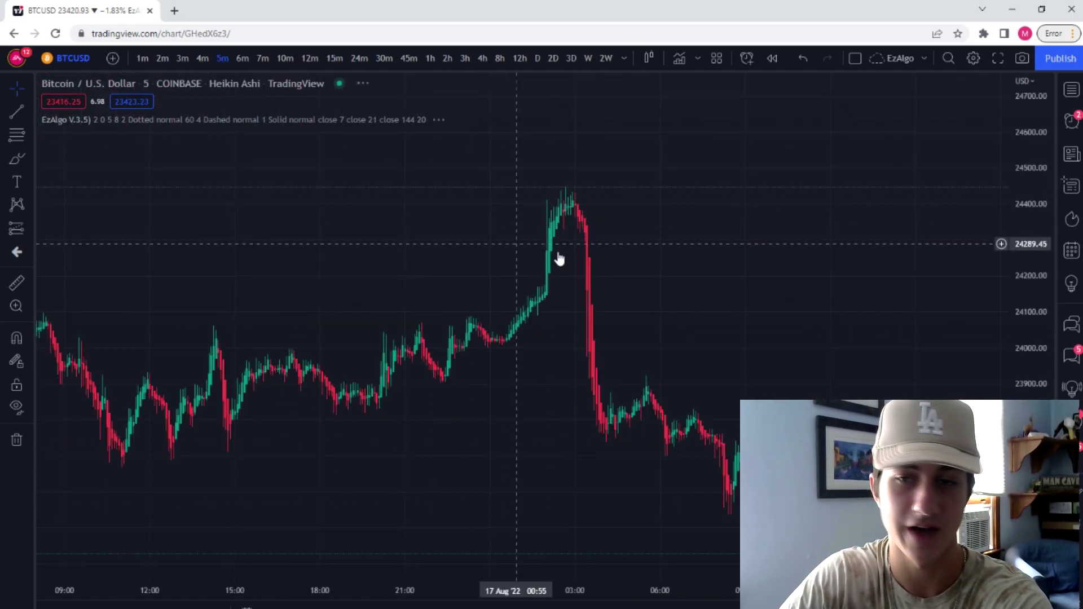
drag(513, 363, 208, 132)
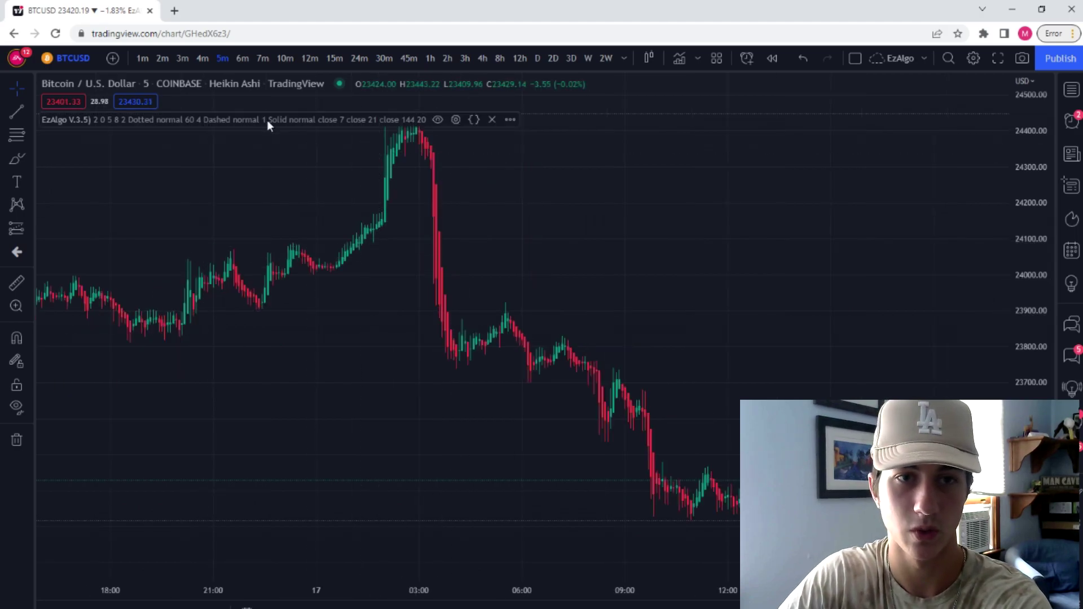
Step: Set the buy and sell signal sensitivity to 1.6, apply it and view the resulting signals on the 5-minute chart
click(456, 120)
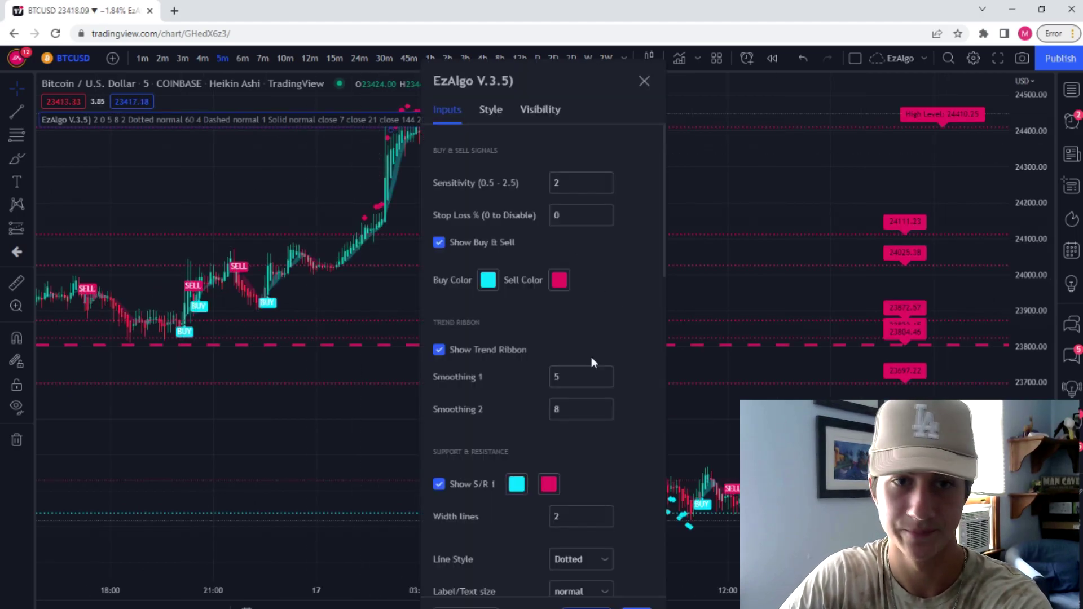
click(606, 188)
click(606, 188)
click(605, 188)
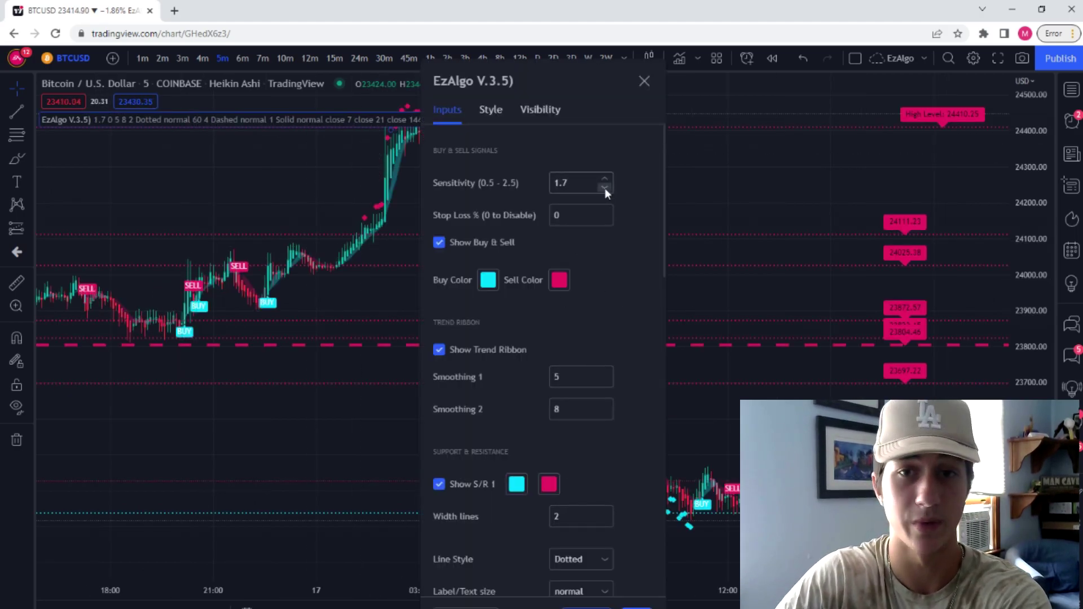
click(606, 188)
click(636, 607)
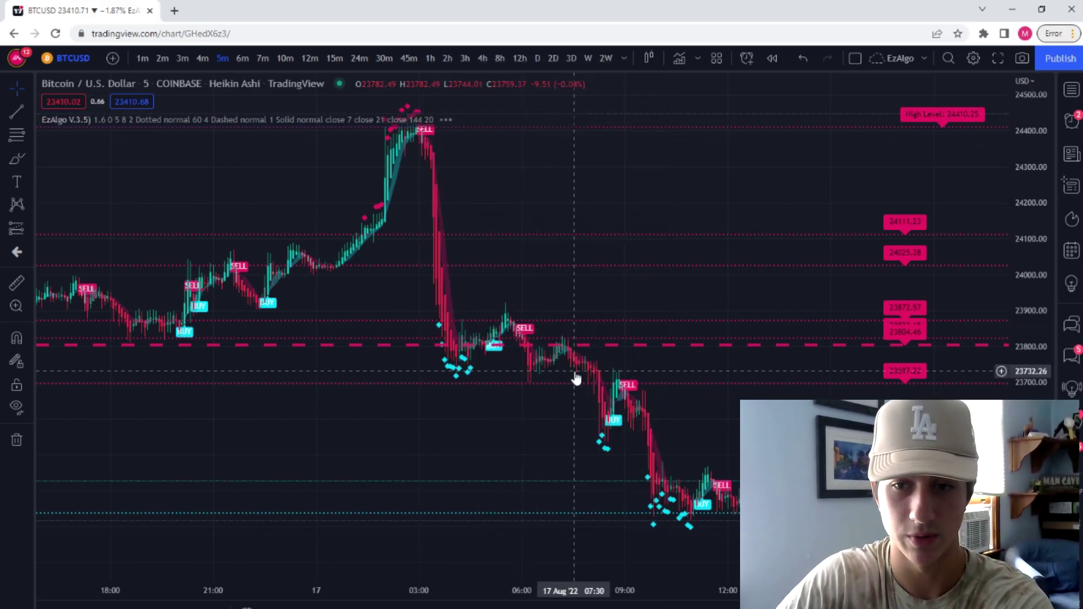
scroll(599, 363, down, 3)
scroll(564, 440, down, 3)
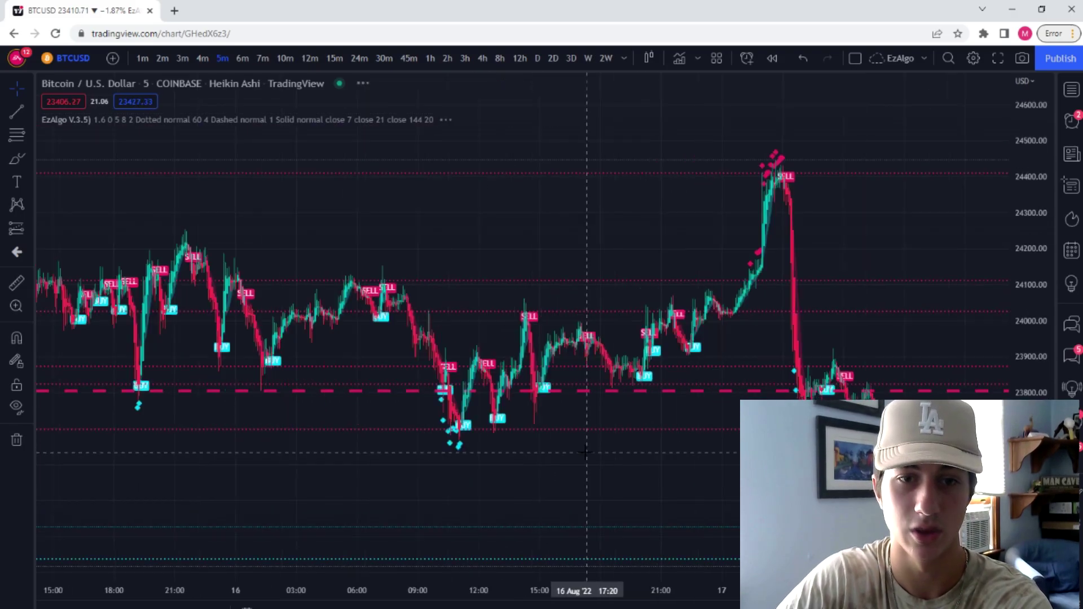
scroll(585, 446, down, 2)
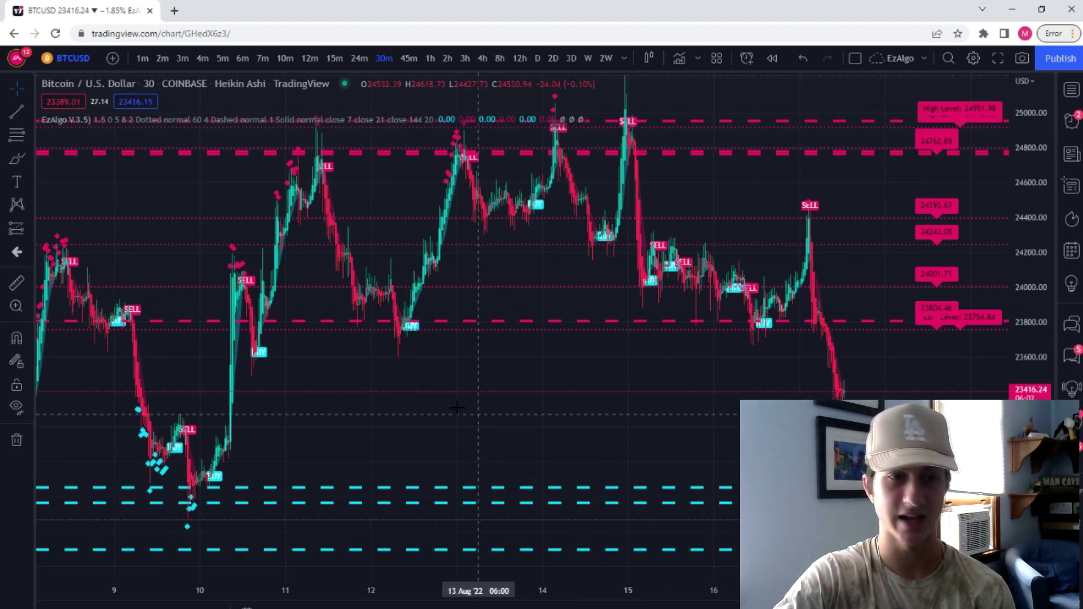
Step: Examine the buy and sell signals against the price swings and resistance levels on the 30-minute chart
scroll(457, 406, up, 2)
scroll(429, 423, up, 2)
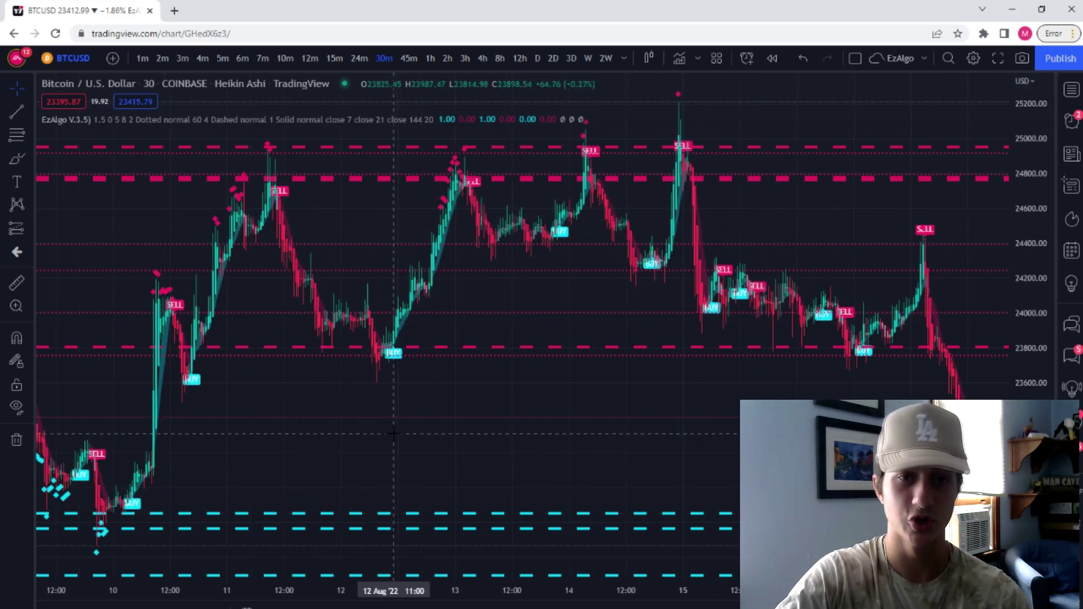
drag(696, 407, 649, 329)
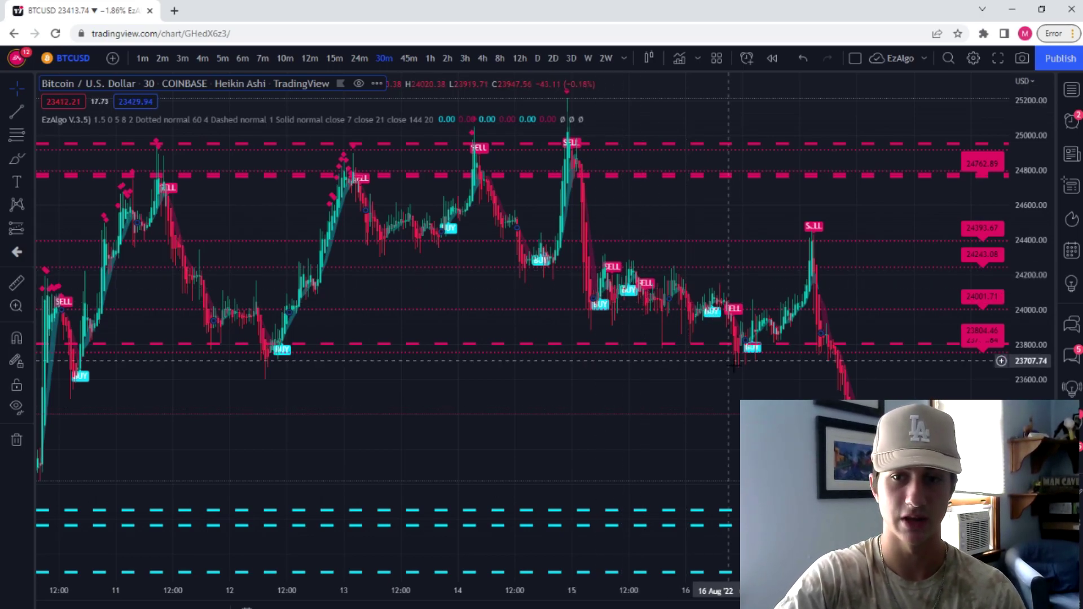
scroll(648, 293, up, 2)
scroll(649, 293, down, 3)
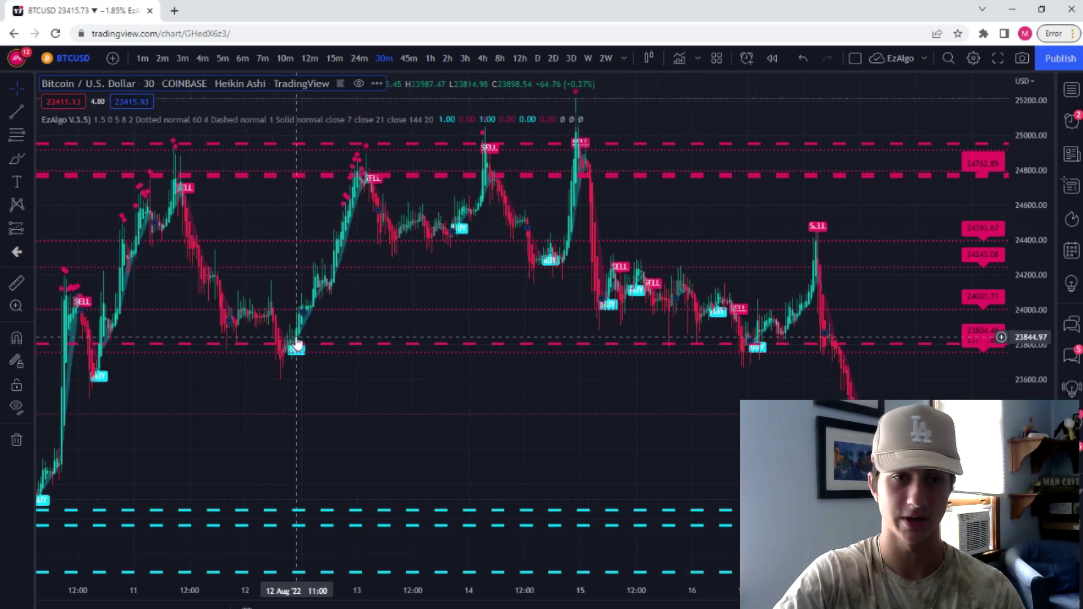
scroll(792, 232, up, 2)
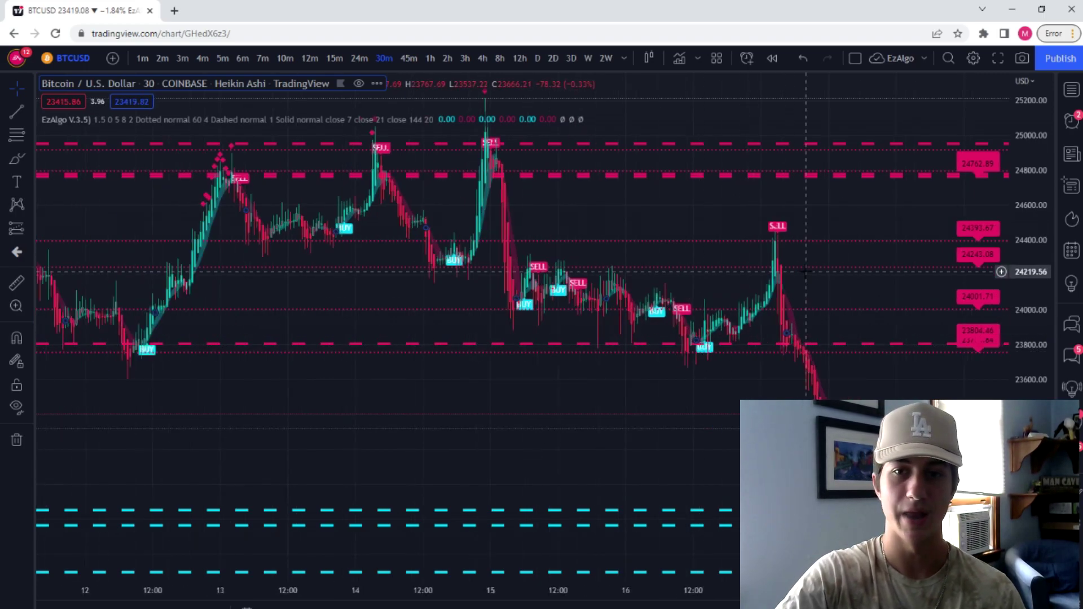
scroll(792, 232, down, 3)
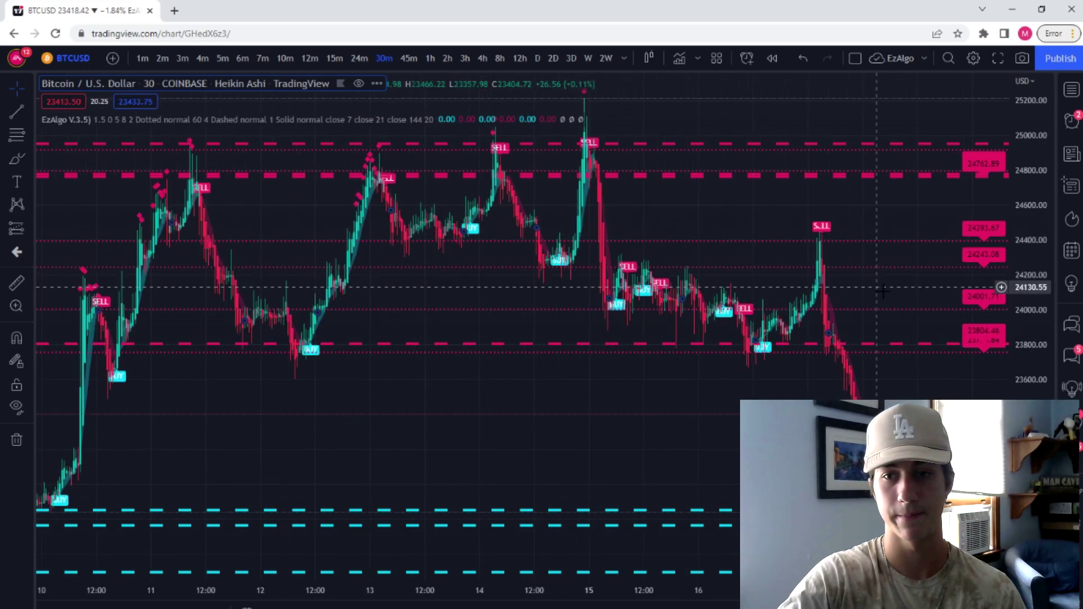
Step: Hide the buy and sell signals, view the 30-minute chart without them, and show the signals again
double_click(330, 121)
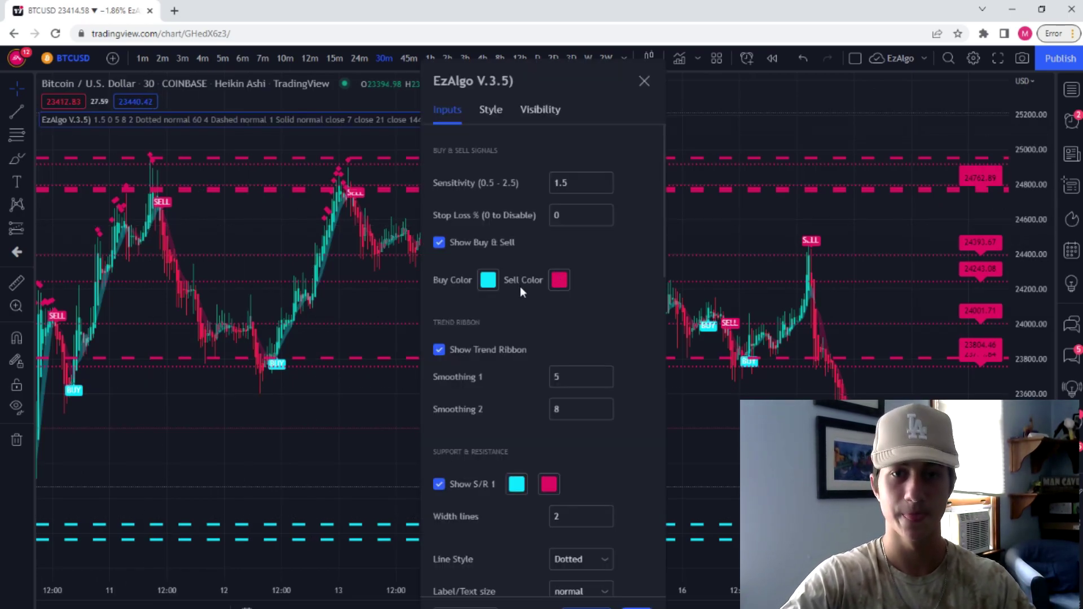
click(487, 240)
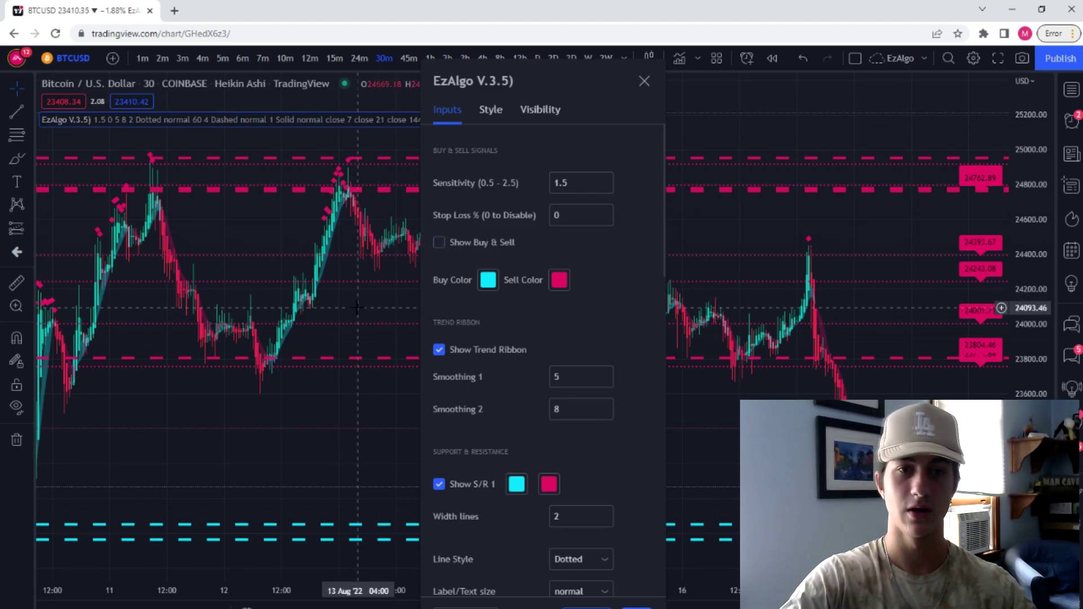
scroll(668, 299, up, 3)
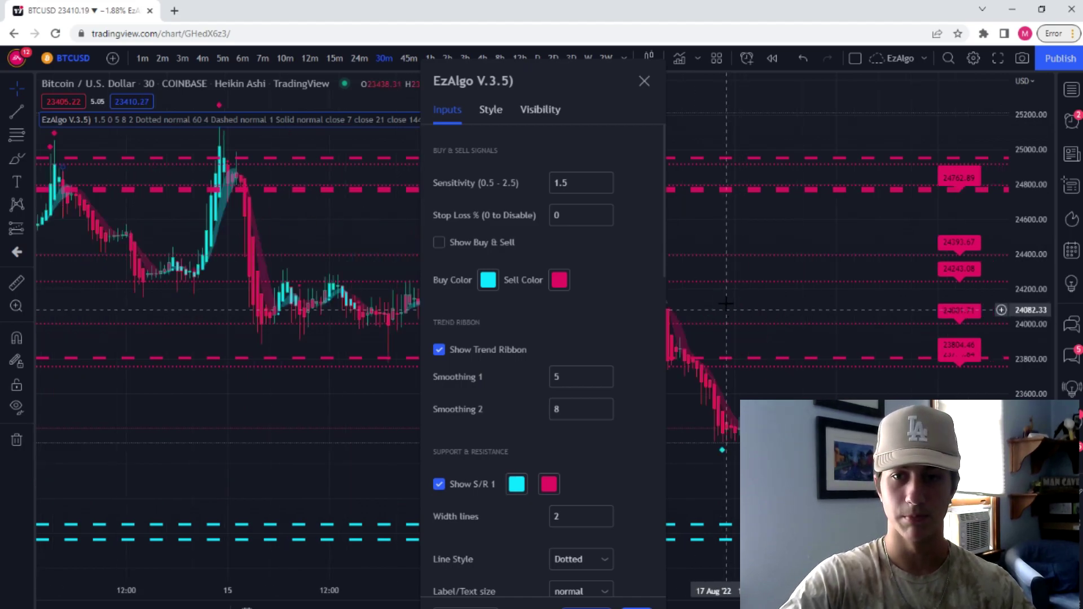
key(Escape)
scroll(513, 387, up, 3)
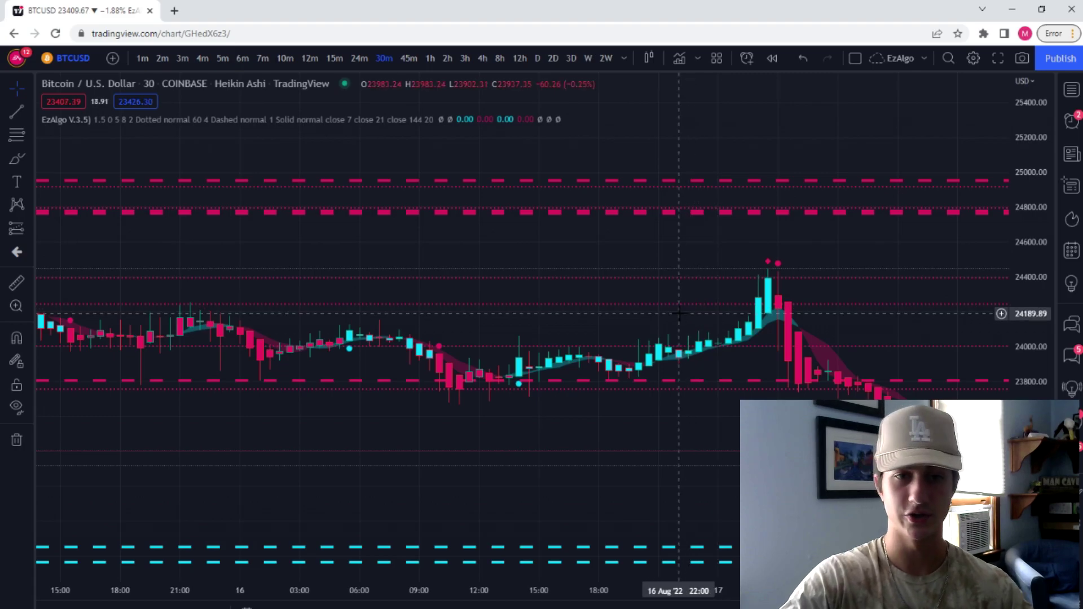
scroll(679, 313, down, 5)
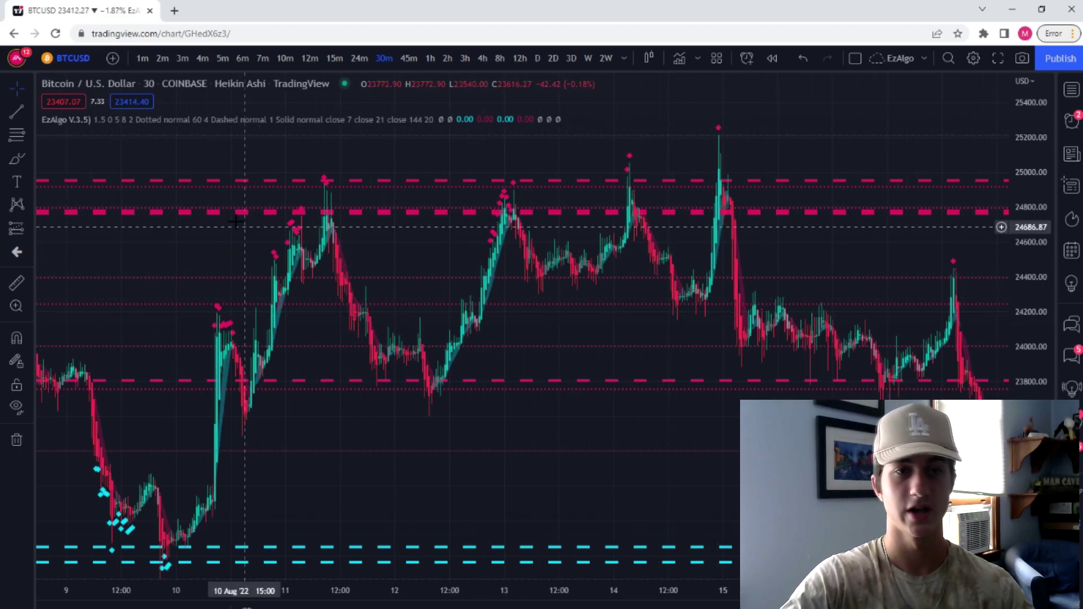
double_click(452, 116)
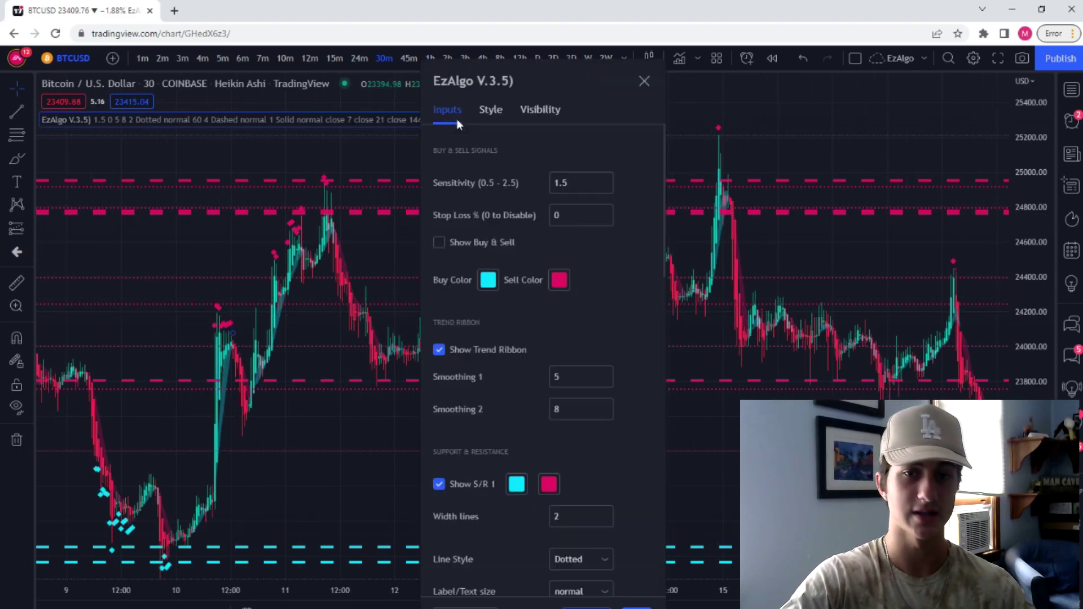
click(499, 241)
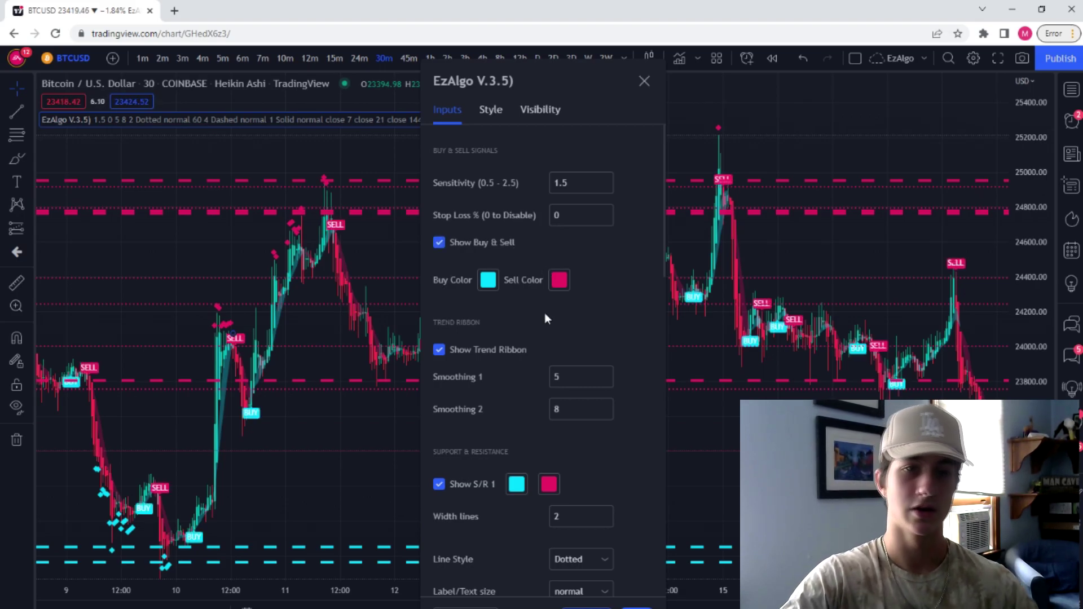
Step: Review the trend ribbon, support and resistance, and reversal settings of the indicator, and close its settings
scroll(514, 389, down, 3)
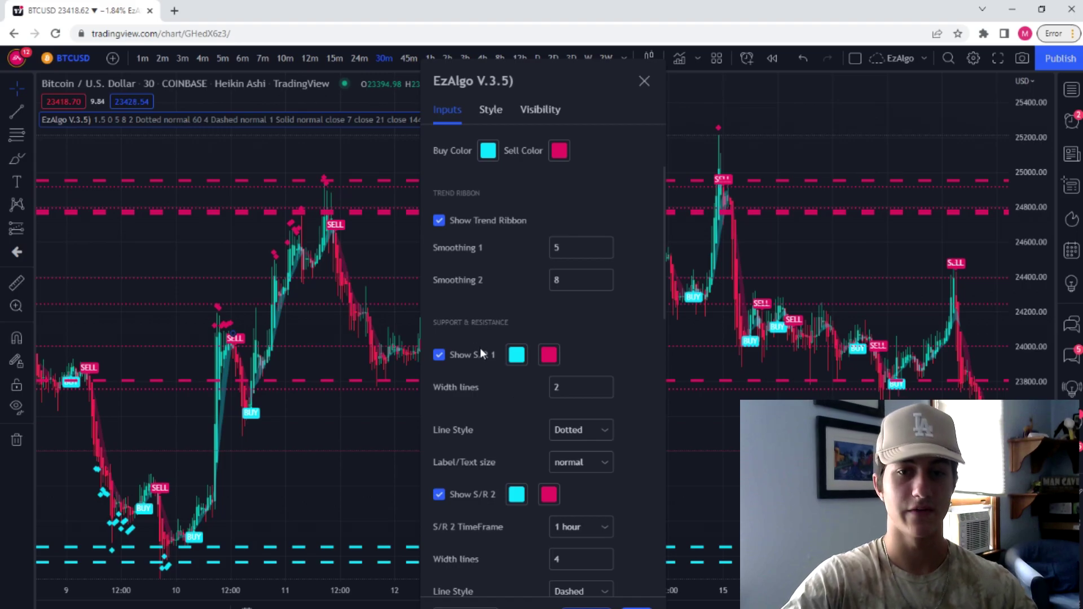
scroll(493, 339, down, 3)
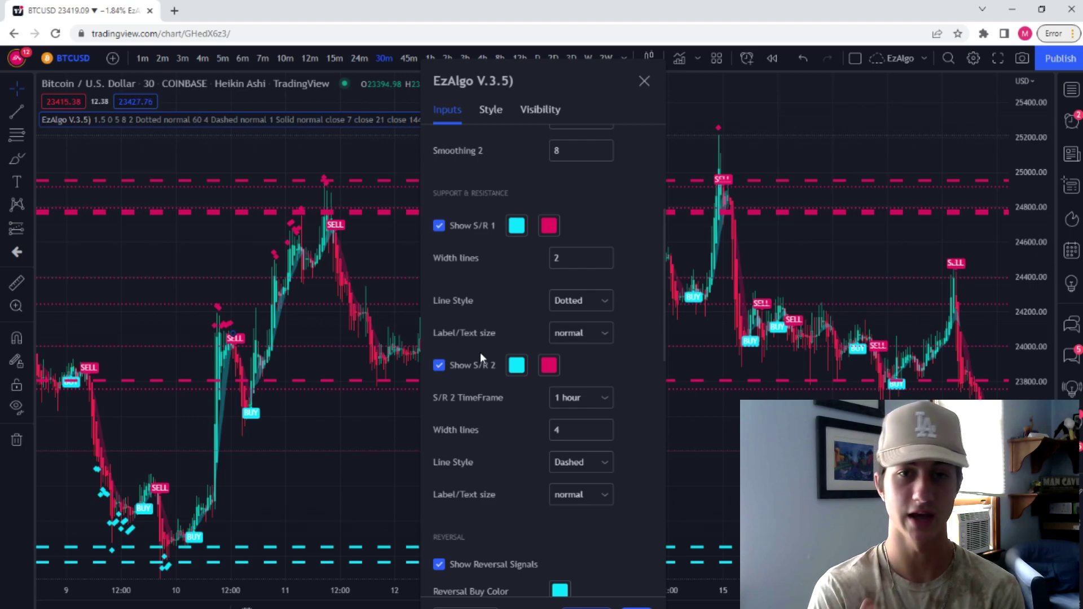
scroll(479, 352, down, 1)
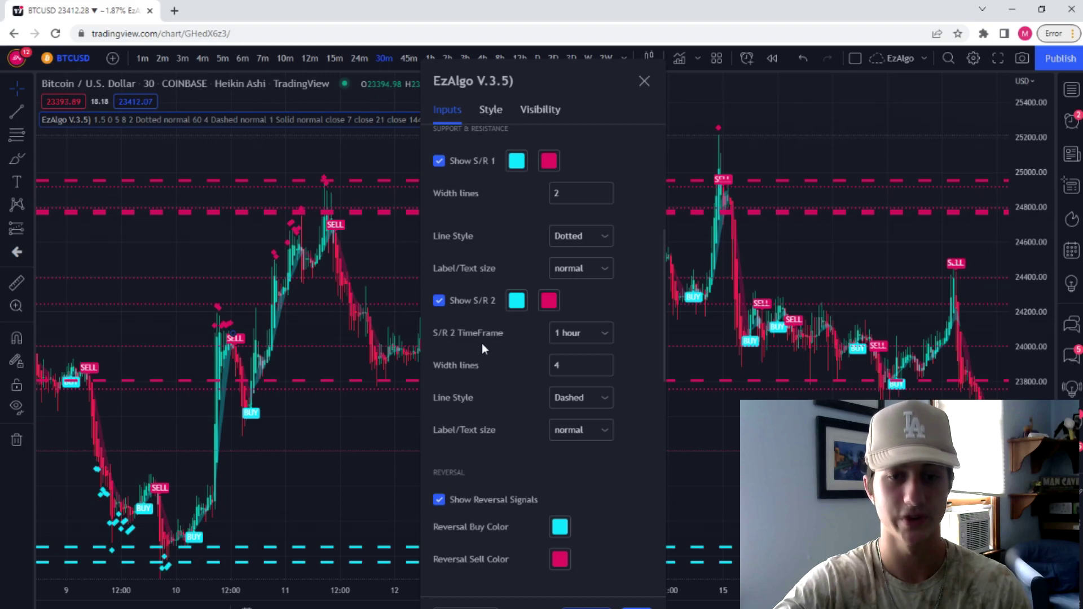
key(Escape)
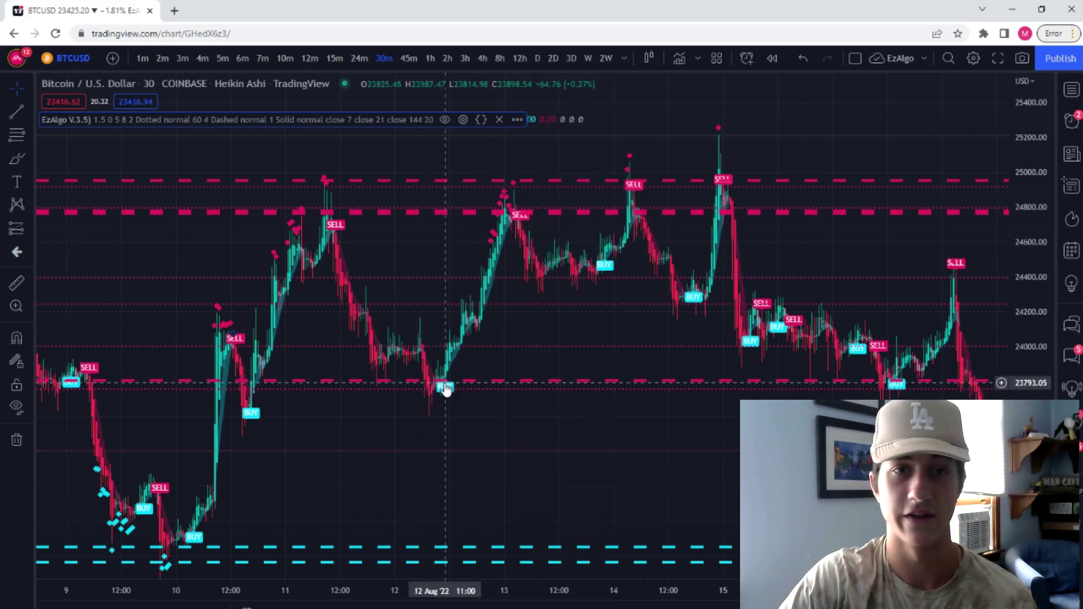
Step: Switch the chart to the 15-minute timeframe and review the indicator's S/R 1 and S/R 2 settings
click(334, 58)
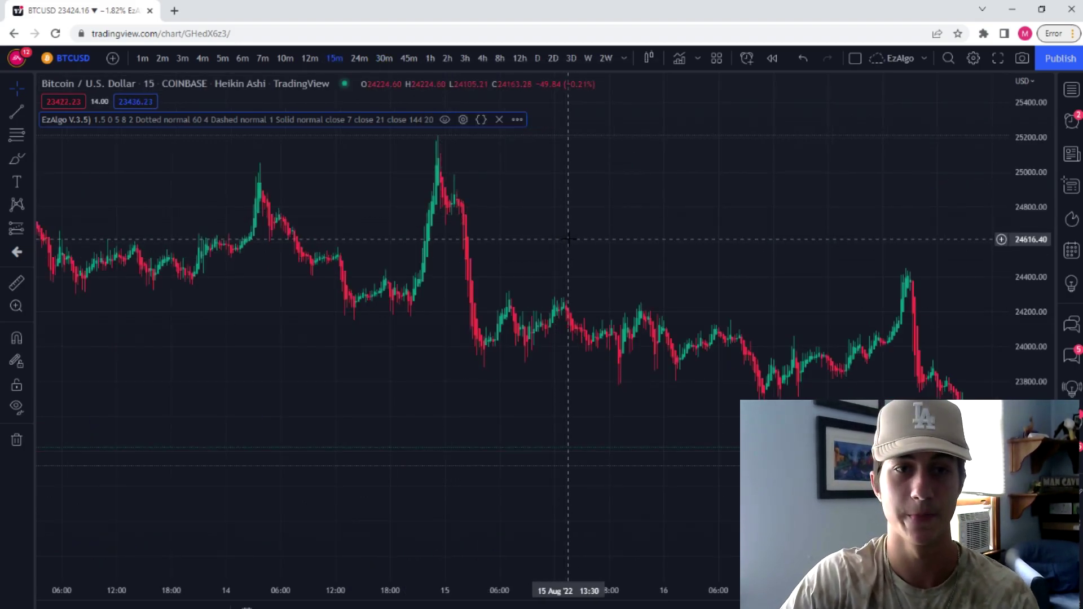
drag(556, 225, 488, 226)
click(458, 120)
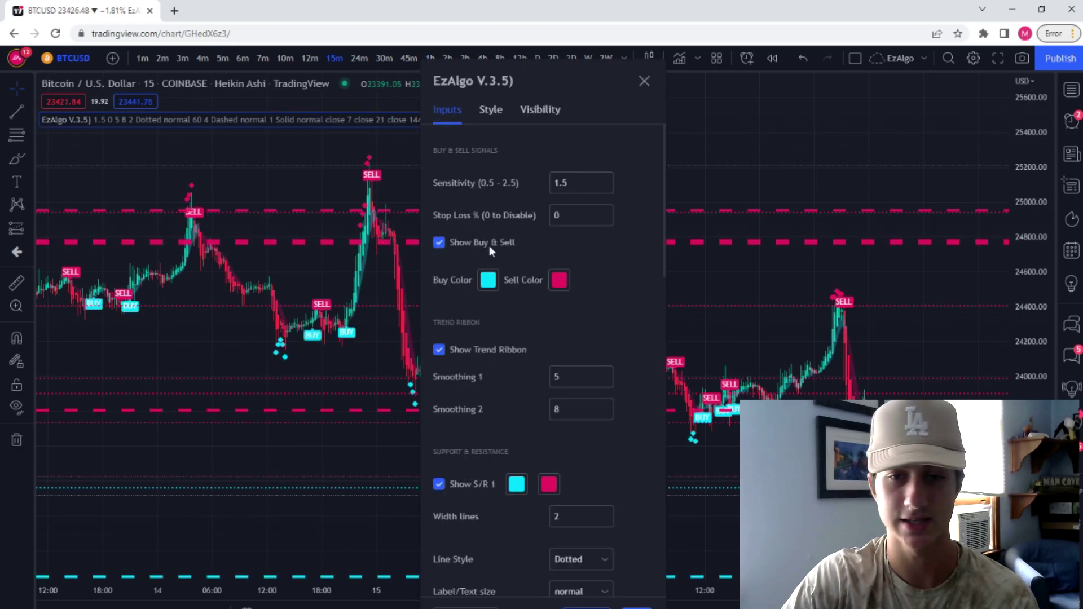
scroll(553, 333, down, 3)
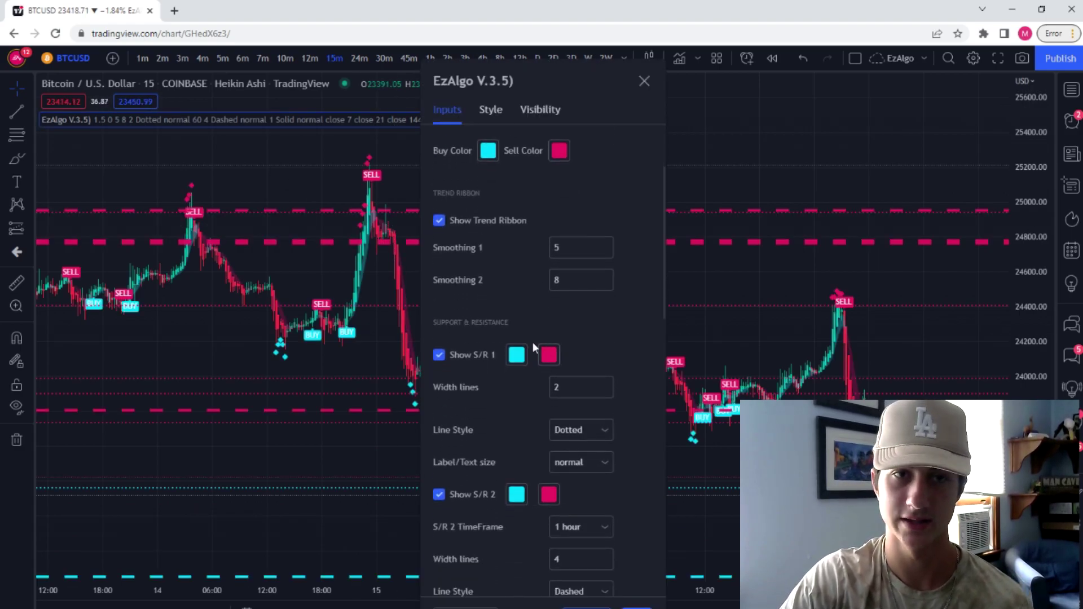
scroll(520, 431, down, 3)
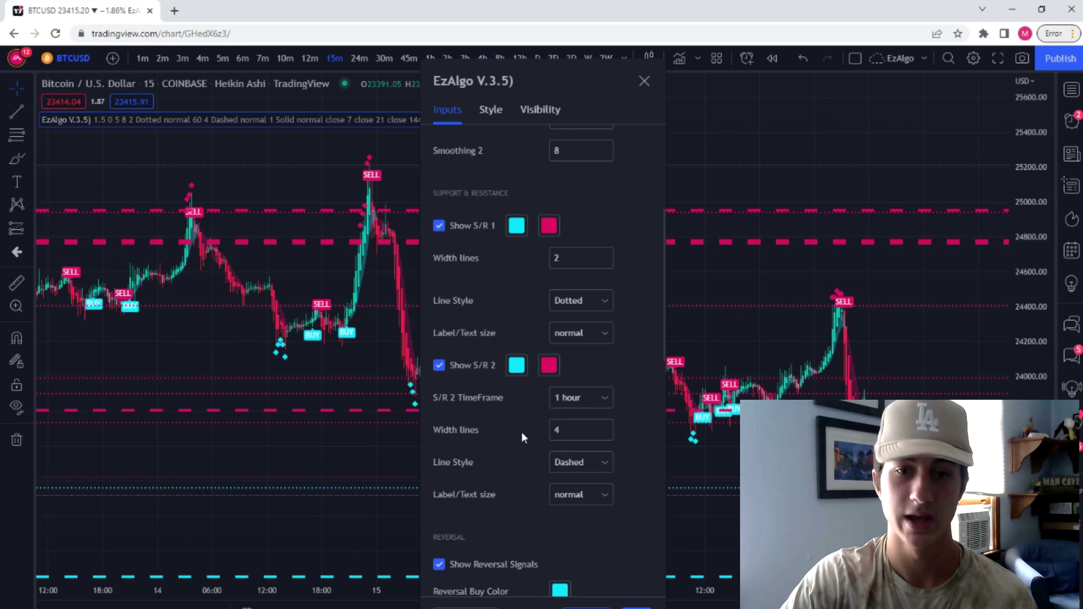
click(644, 605)
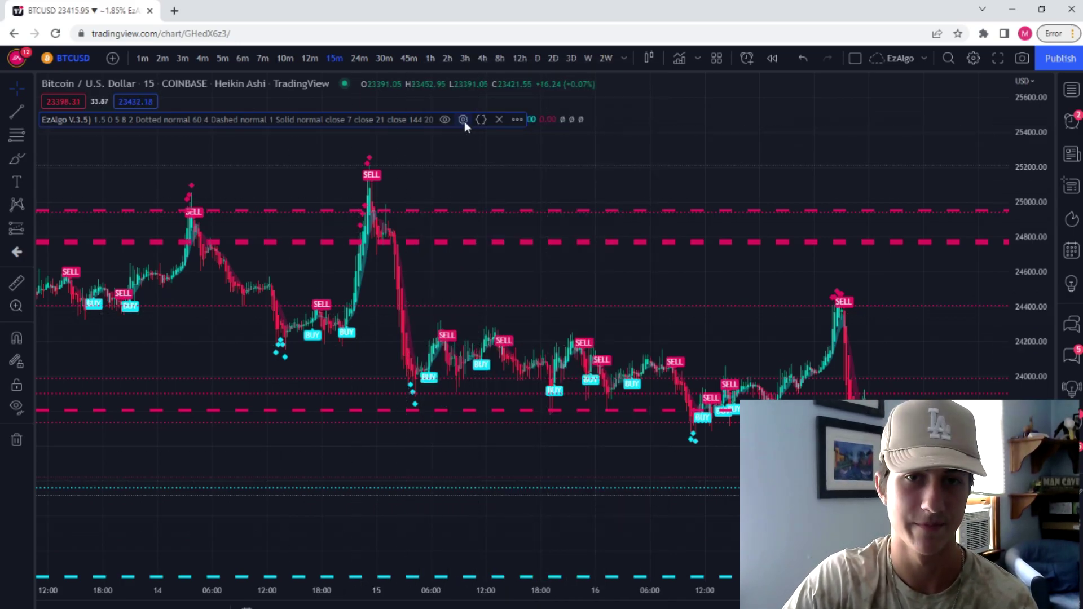
Step: Switch the chart to the 5-minute timeframe and set the indicator's S/R 2 timeframe to 15 minutes
click(223, 58)
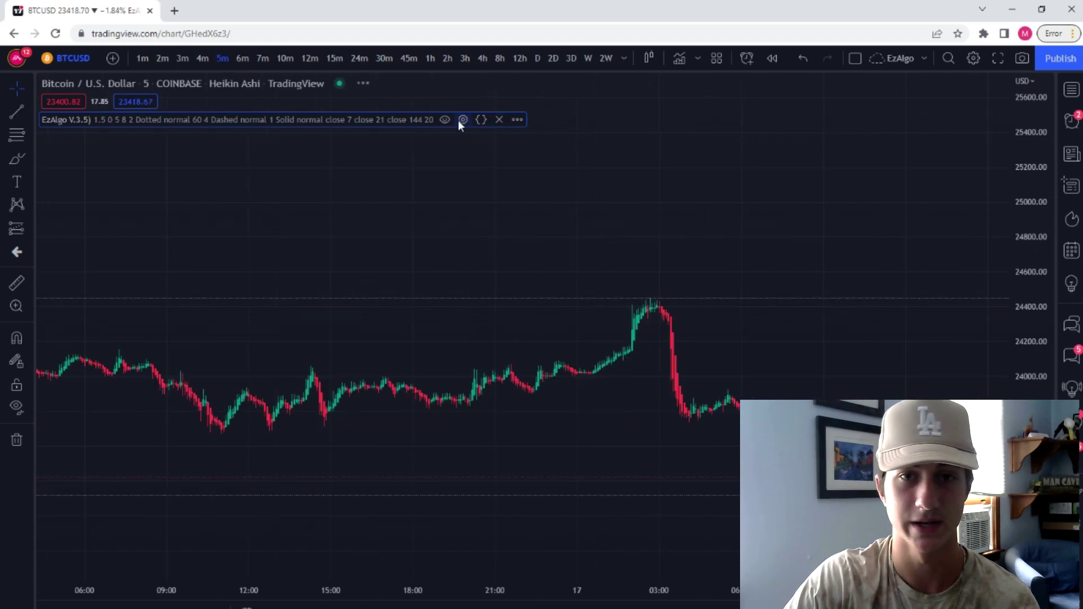
click(461, 119)
scroll(529, 366, down, 5)
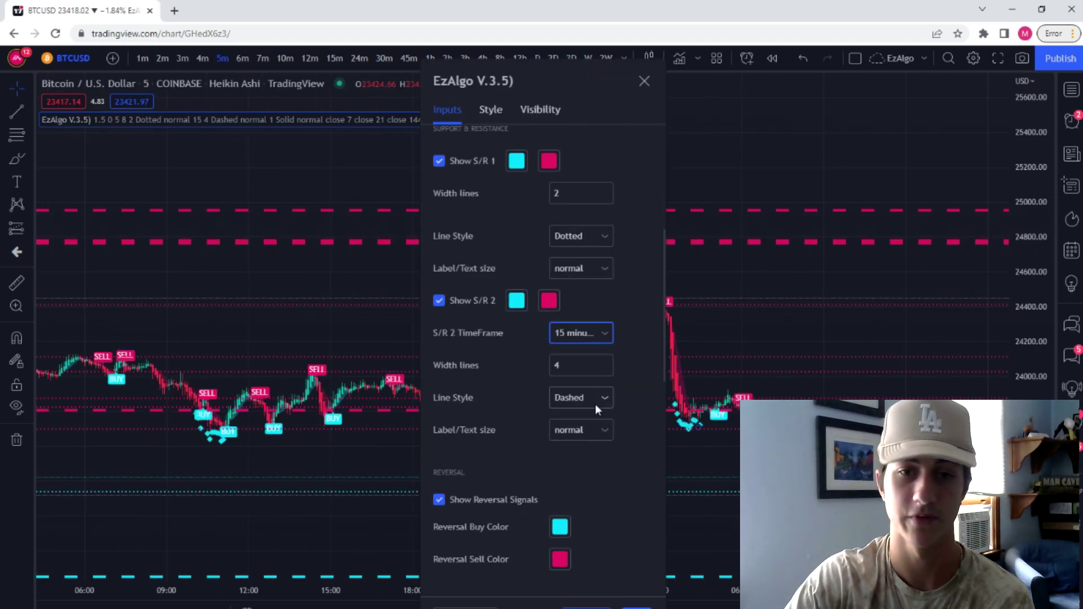
click(636, 606)
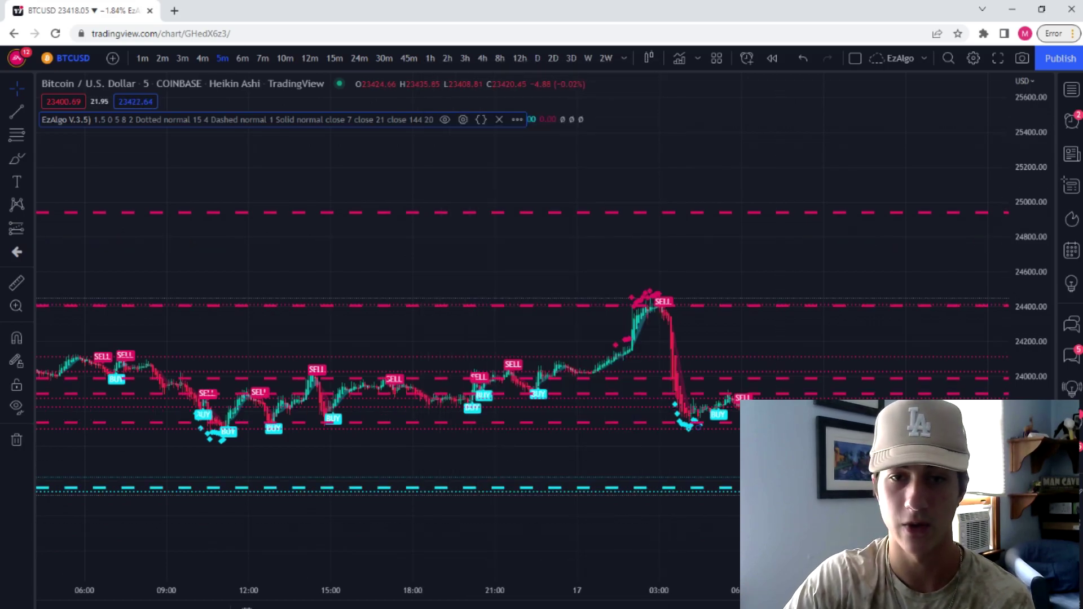
Step: Examine the support and resistance lines and their price labels around the candles on the 5-minute chart
scroll(748, 439, down, 2)
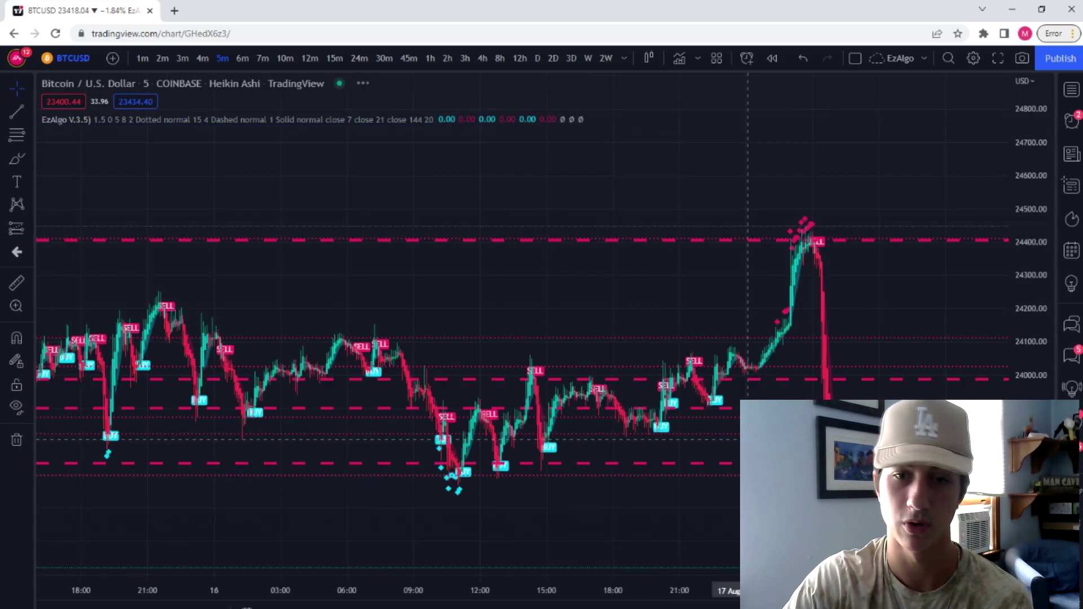
scroll(748, 439, down, 2)
drag(682, 429, 534, 388)
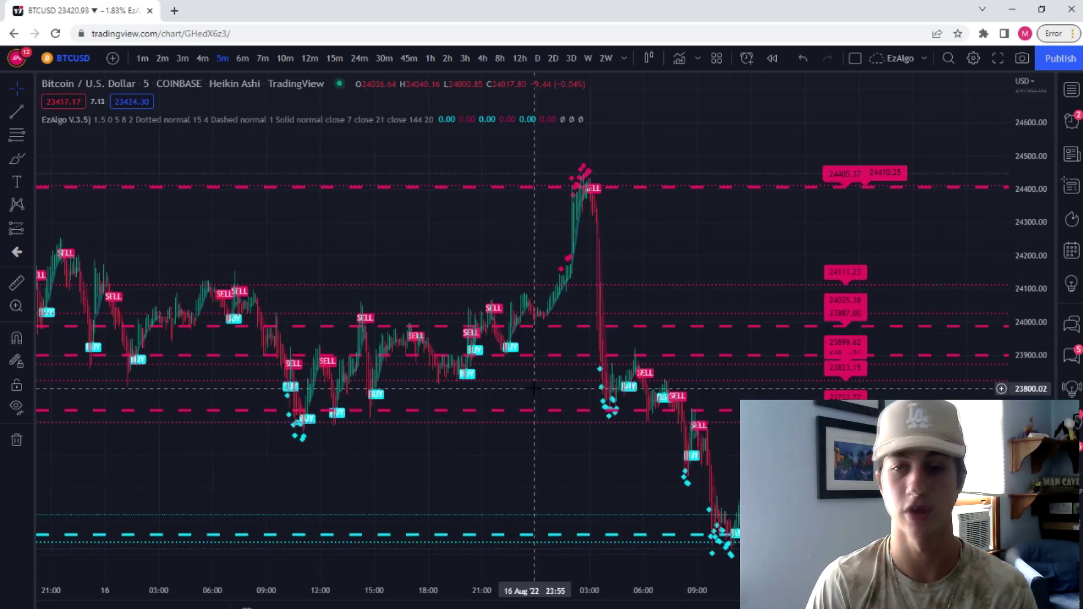
drag(854, 462, 840, 430)
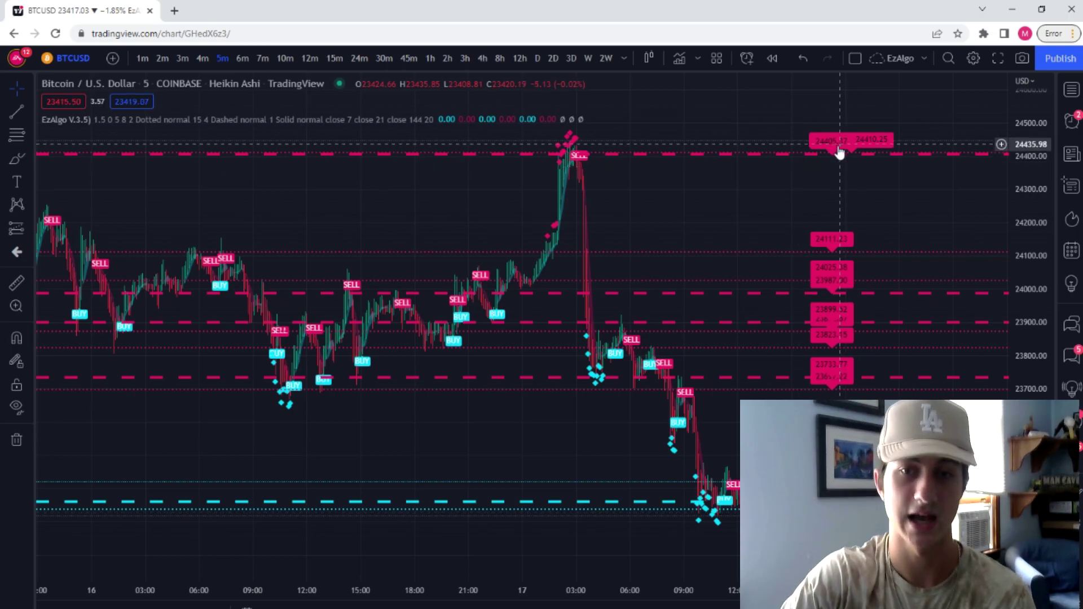
drag(755, 196, 794, 213)
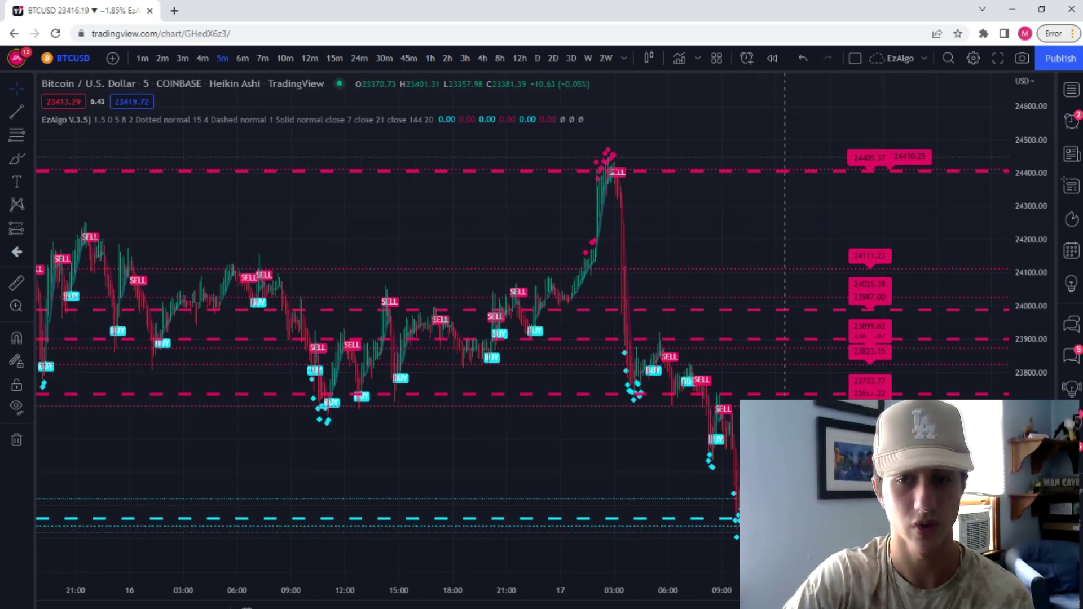
scroll(773, 282, up, 2)
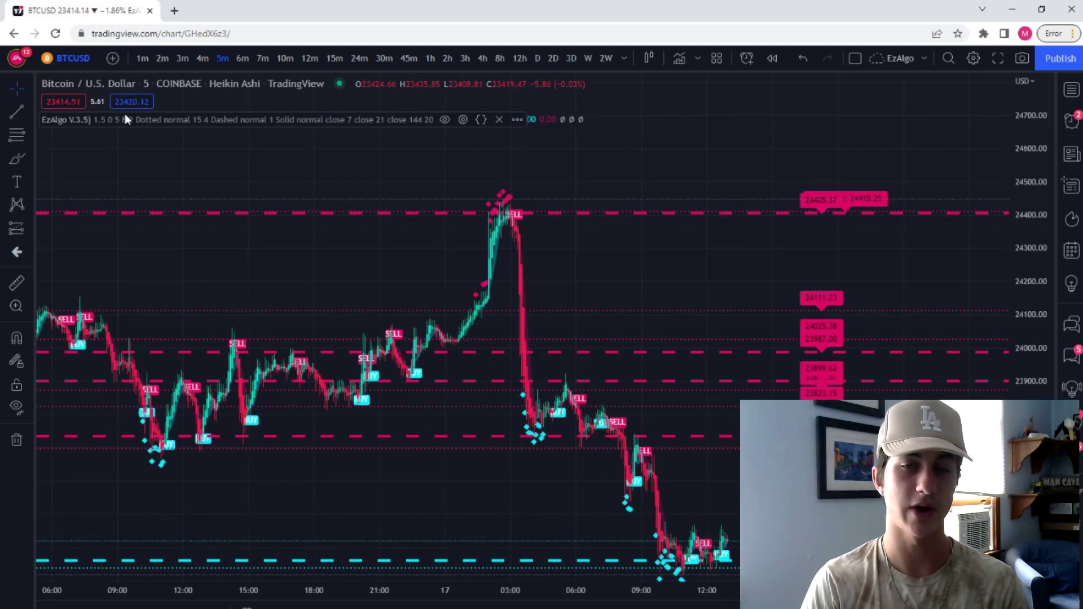
Step: Load the BYBIT KNCUSDT perpetual contract and switch the chart to the 30-minute timeframe
click(68, 58)
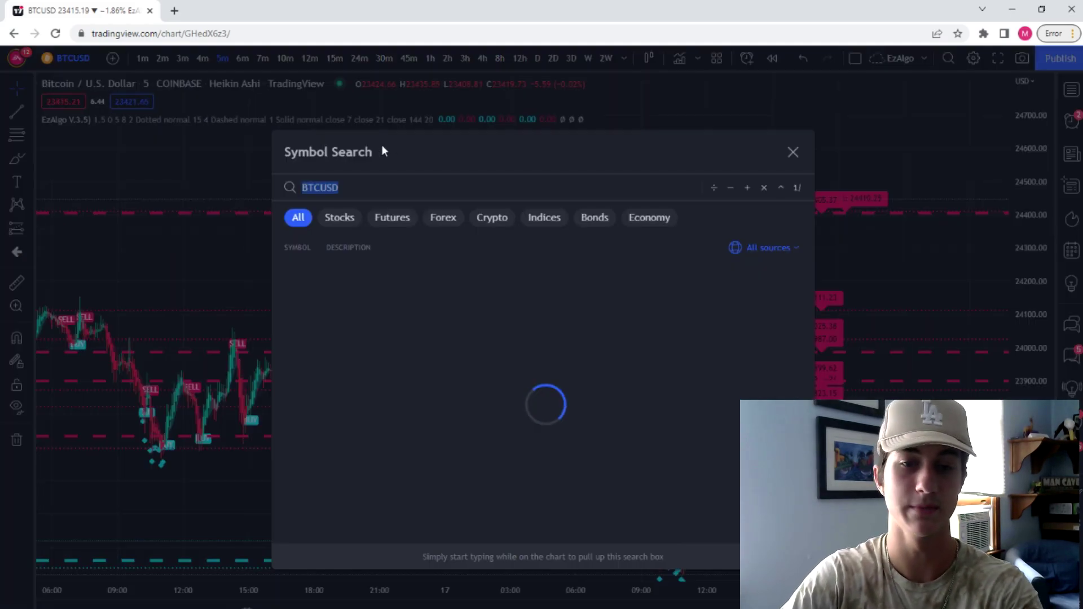
text(KNCUSDT)
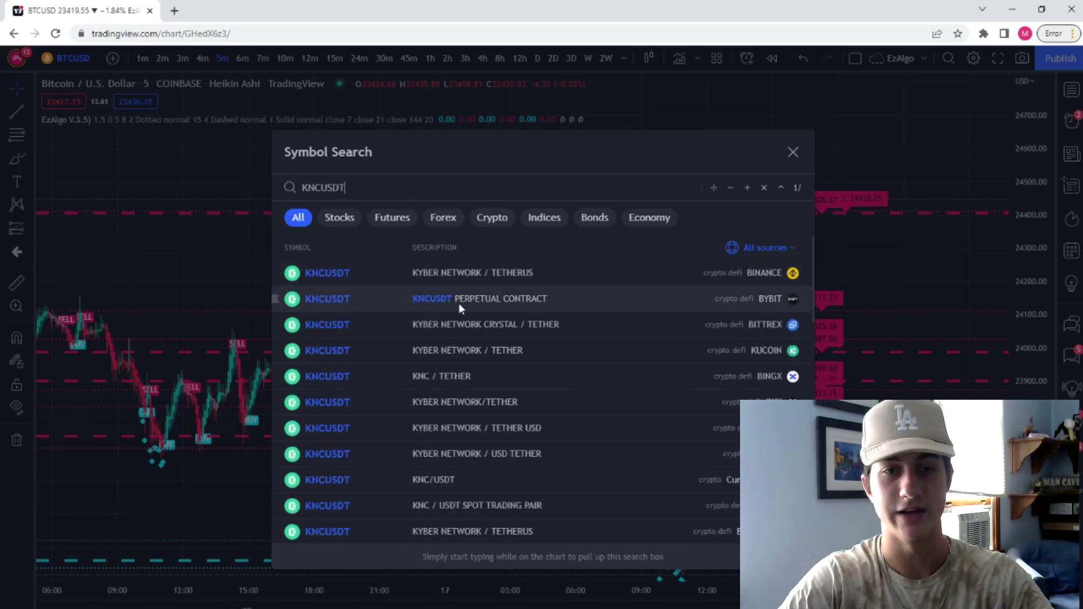
click(459, 302)
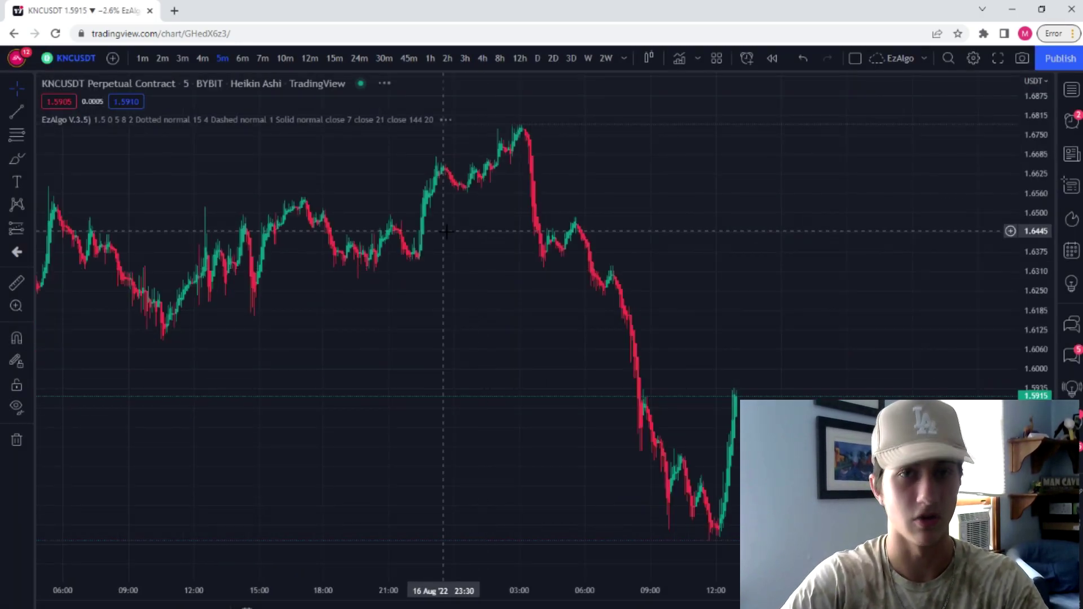
click(384, 59)
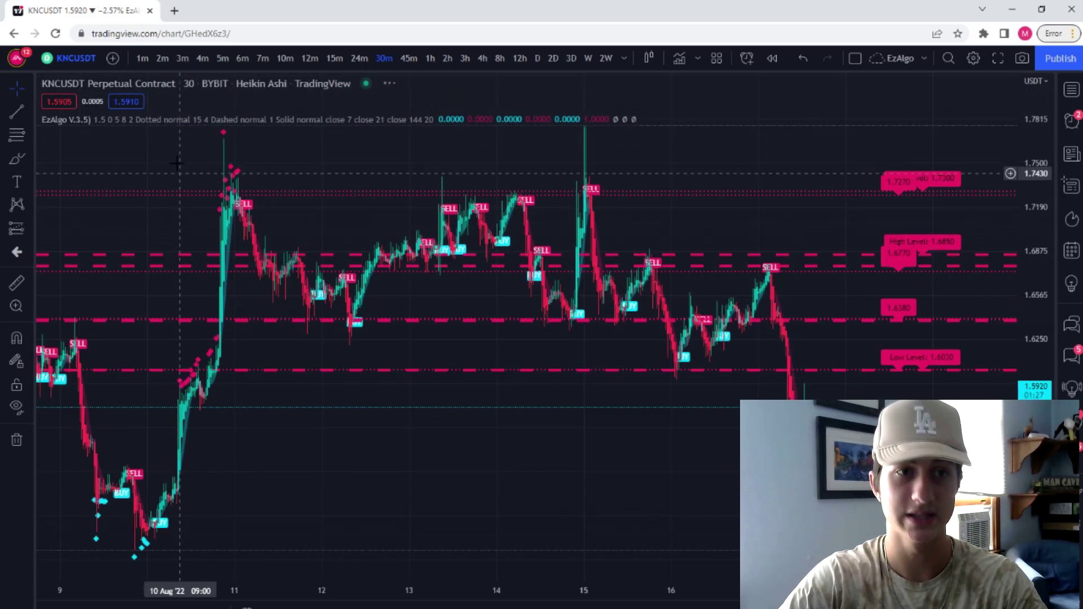
Step: Add the VuManChu Cipher B + Divergences indicator to the KNCUSDT chart
scroll(460, 395, up, 2)
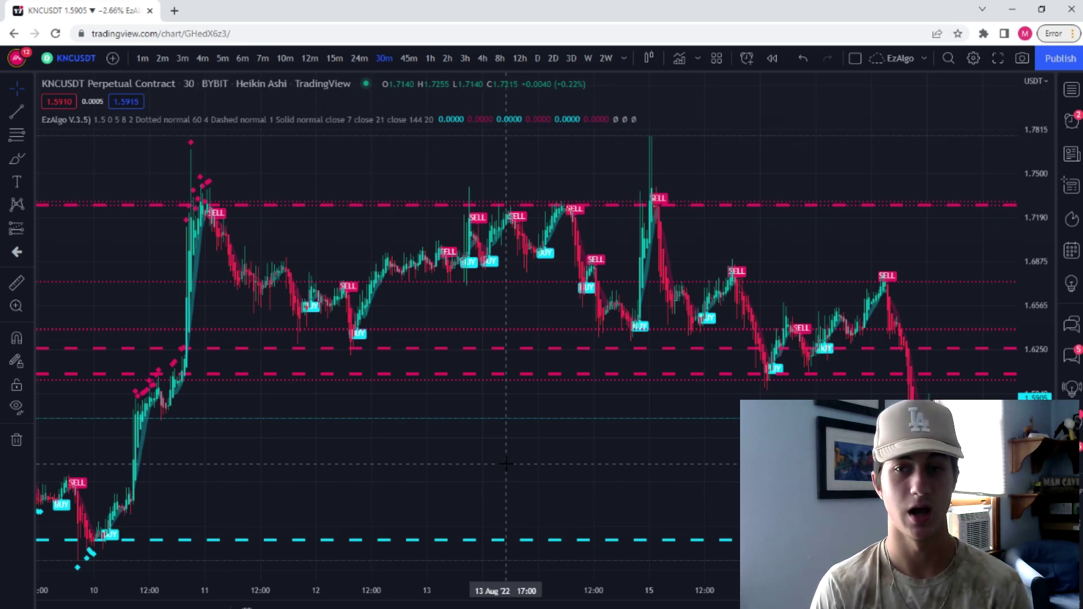
scroll(361, 361, down, 2)
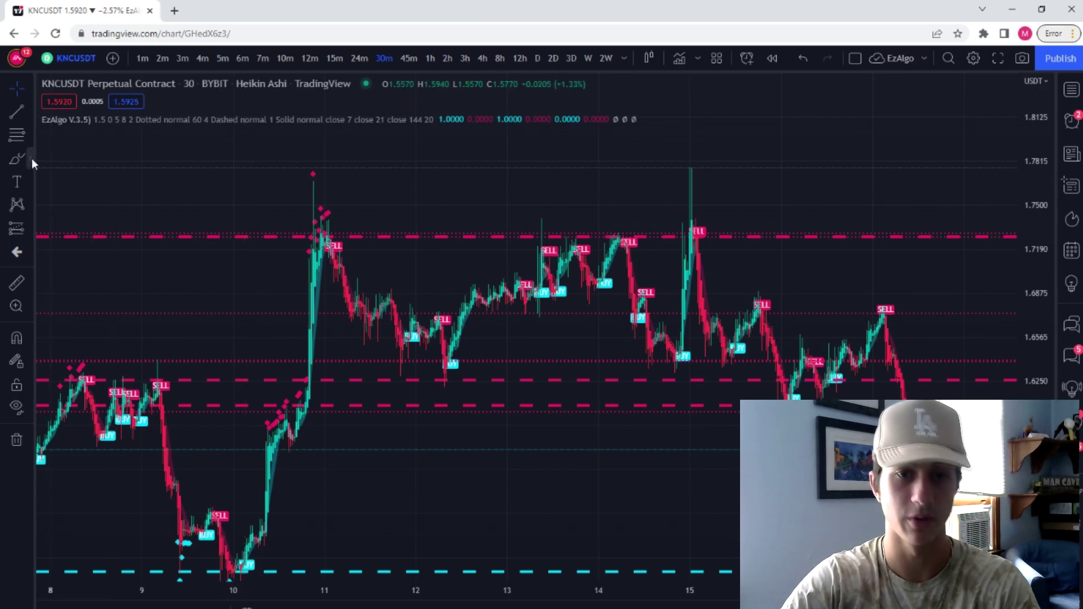
scroll(440, 369, up, 2)
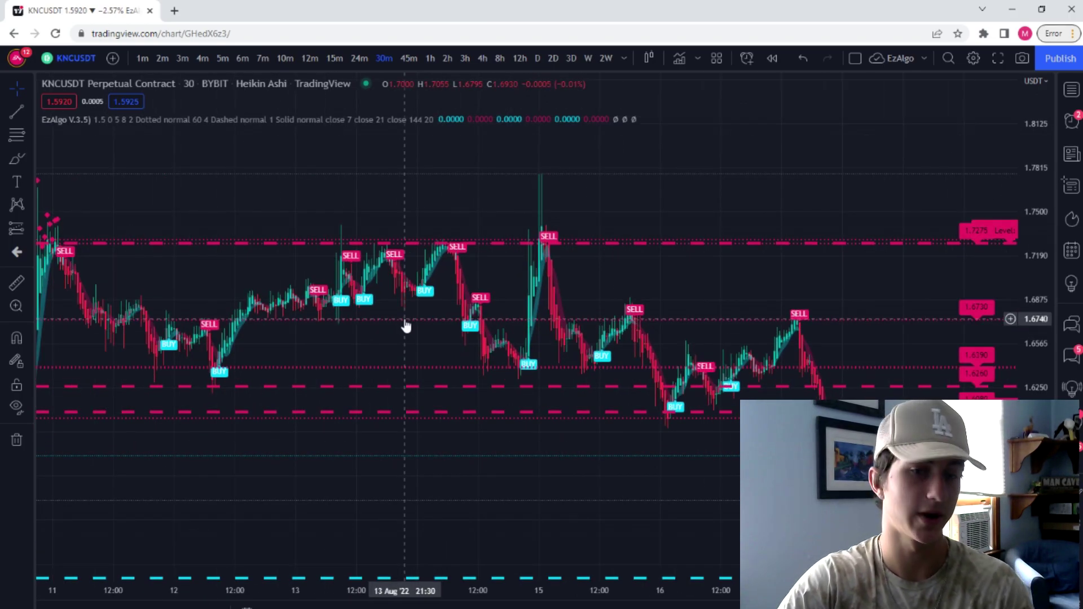
click(679, 59)
text(vuma)
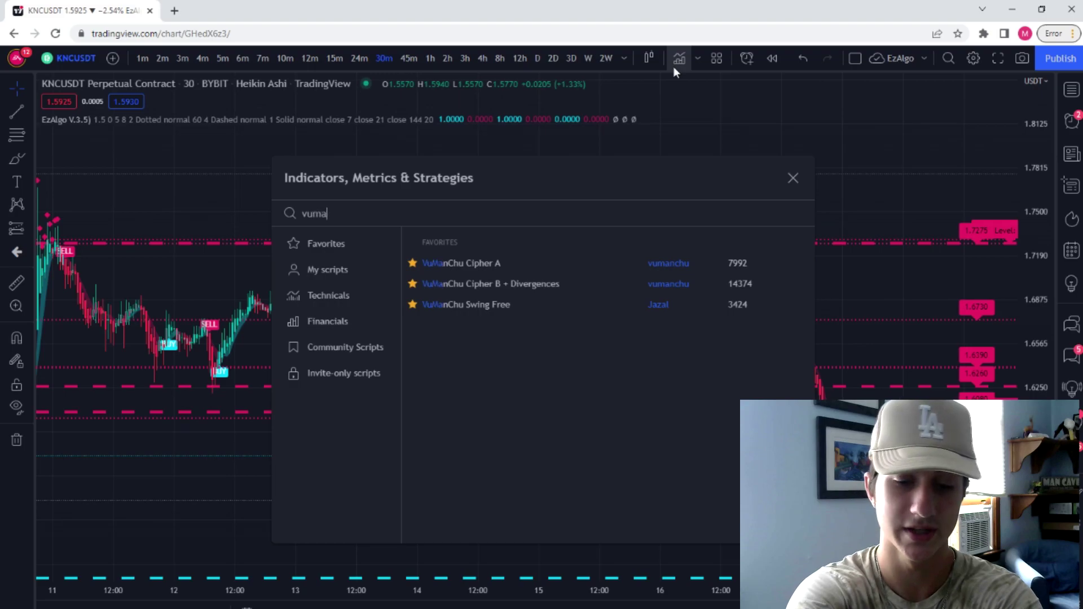
click(588, 284)
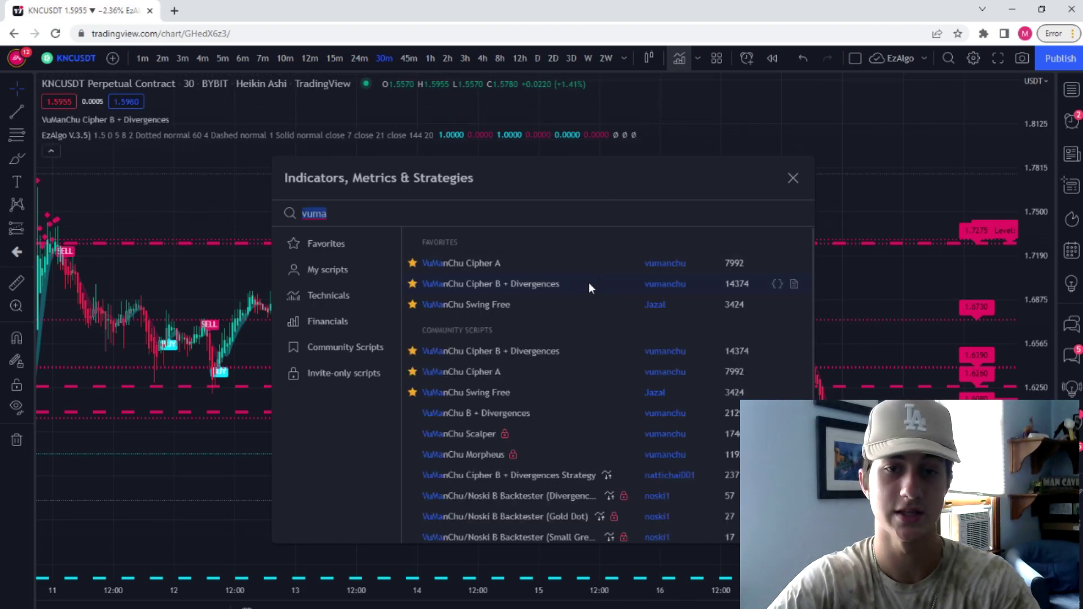
click(795, 178)
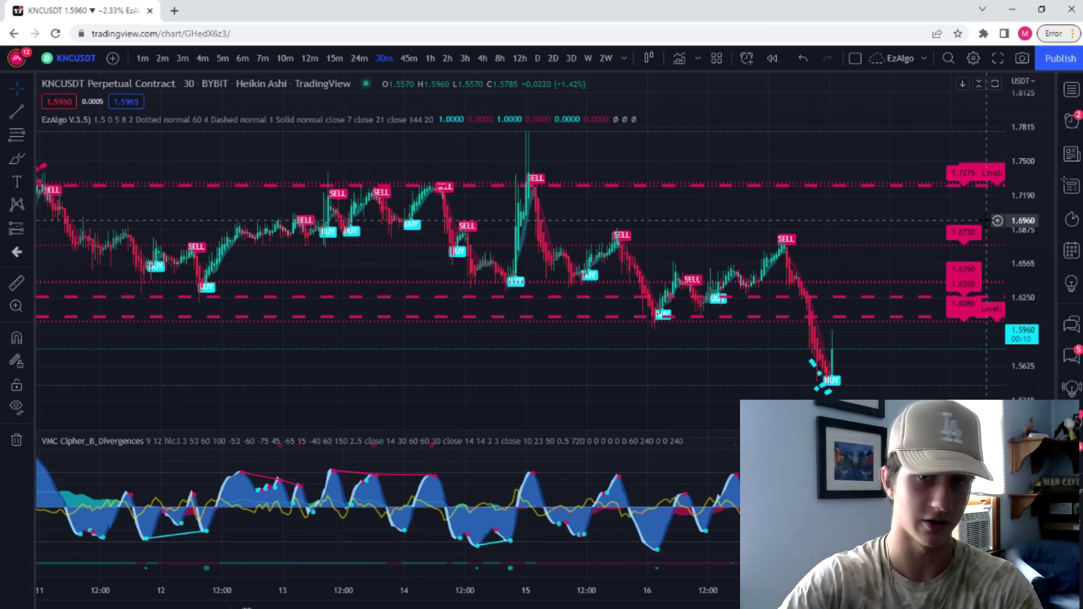
Step: Place a long position at the 12 Aug 09:00 buy signal with an entry at about 1.6515
drag(645, 341, 710, 293)
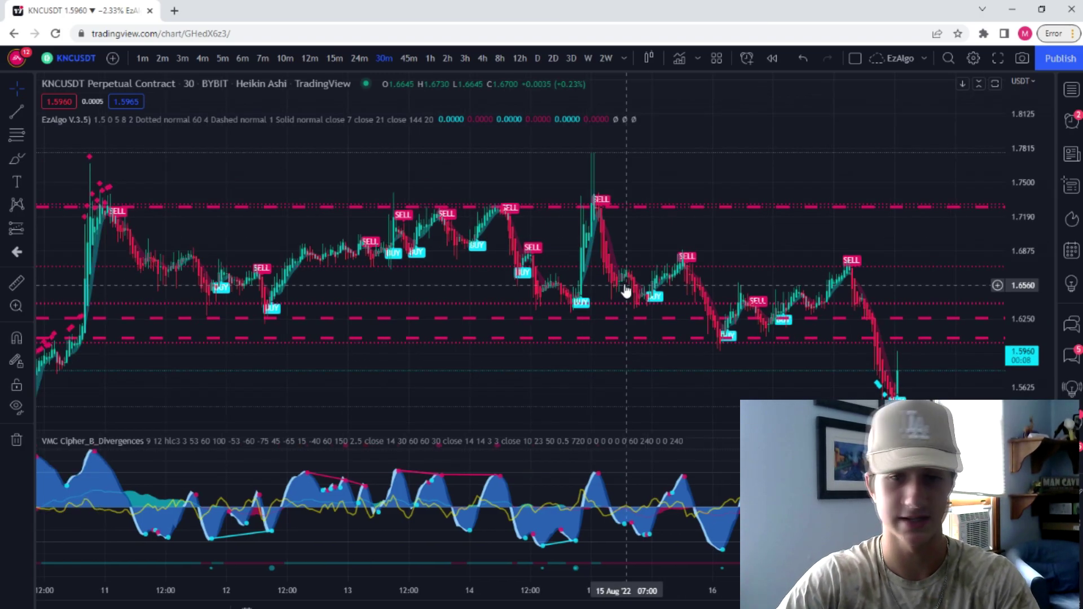
drag(602, 237, 727, 221)
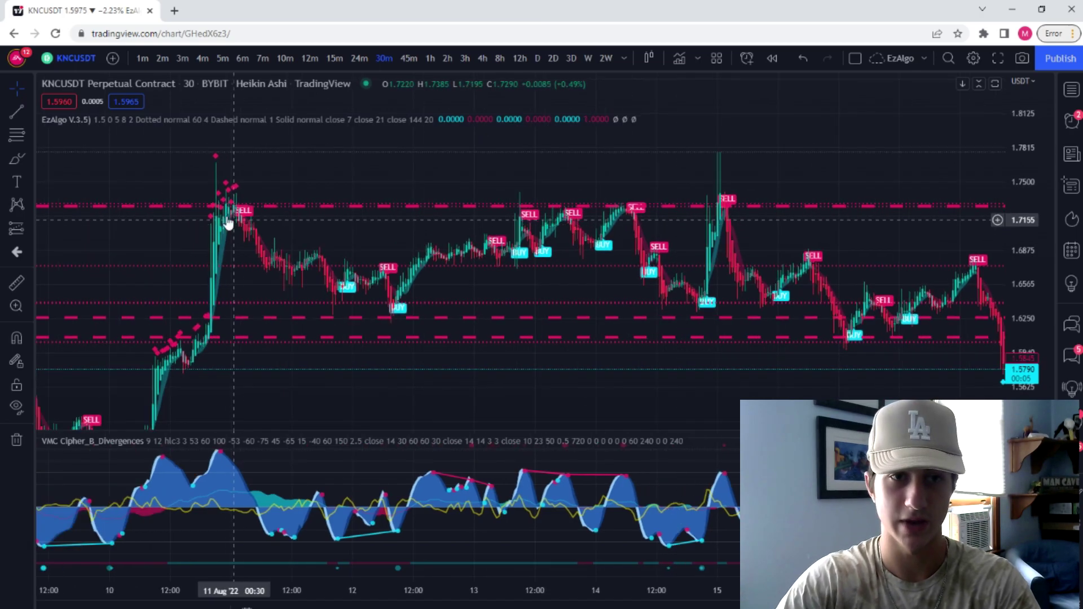
scroll(299, 216, up, 3)
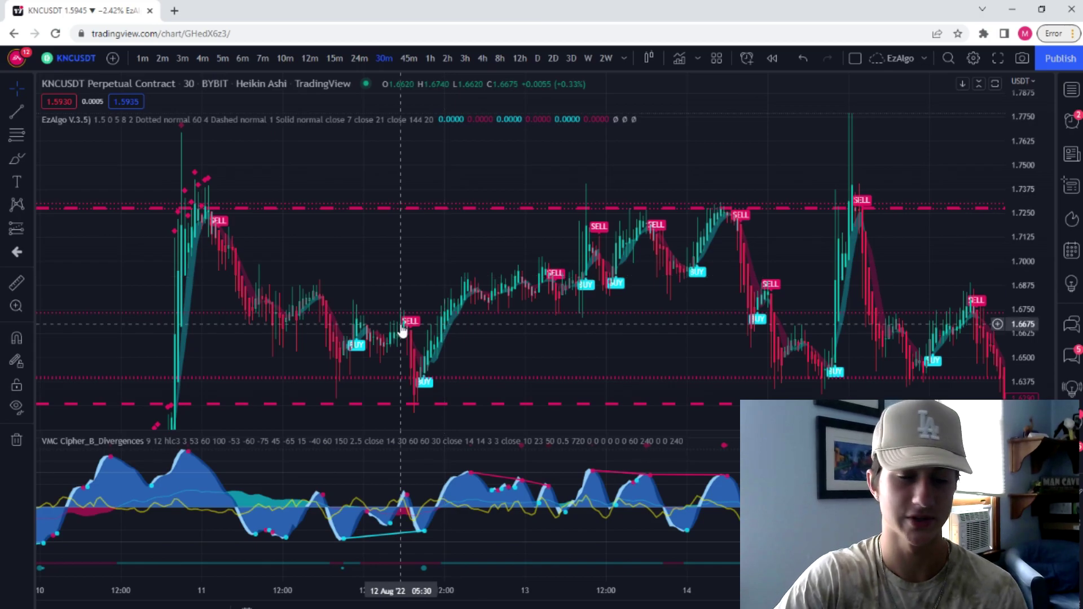
drag(403, 331, 449, 241)
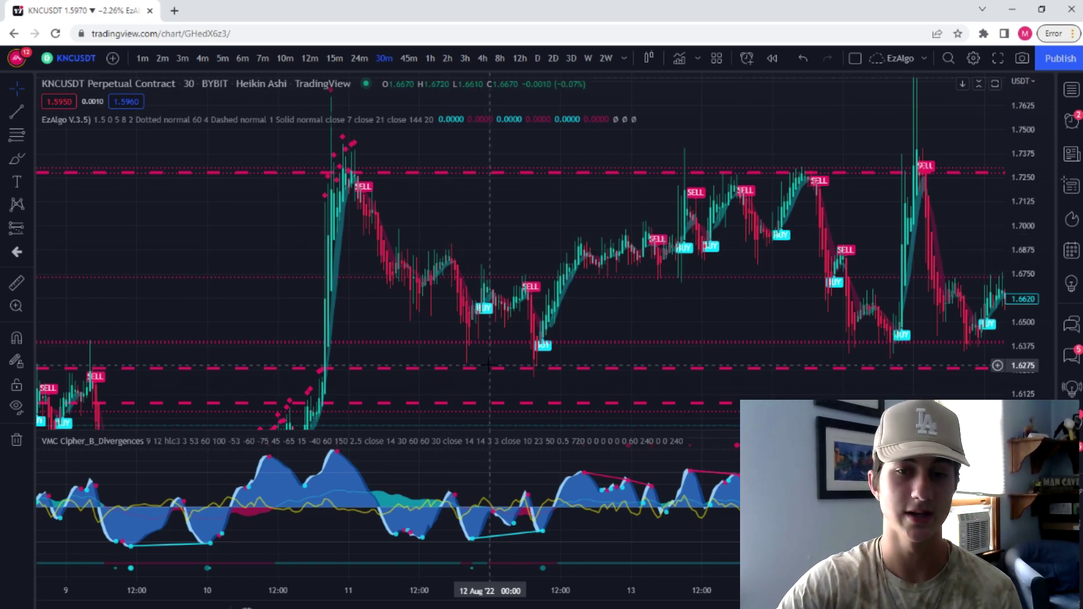
scroll(474, 364, up, 3)
drag(448, 350, 561, 339)
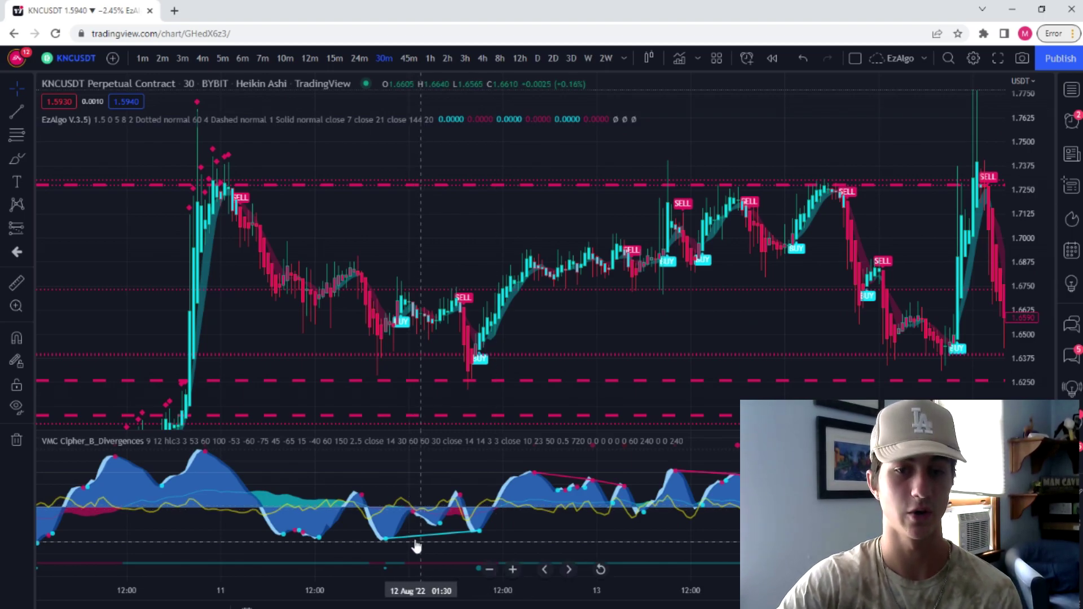
click(29, 228)
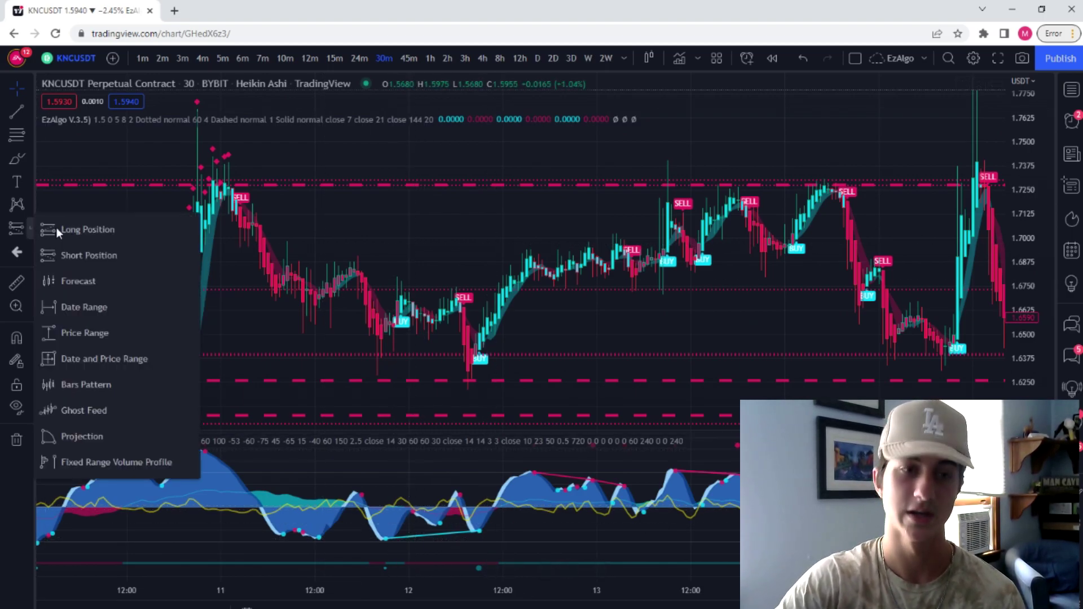
click(85, 460)
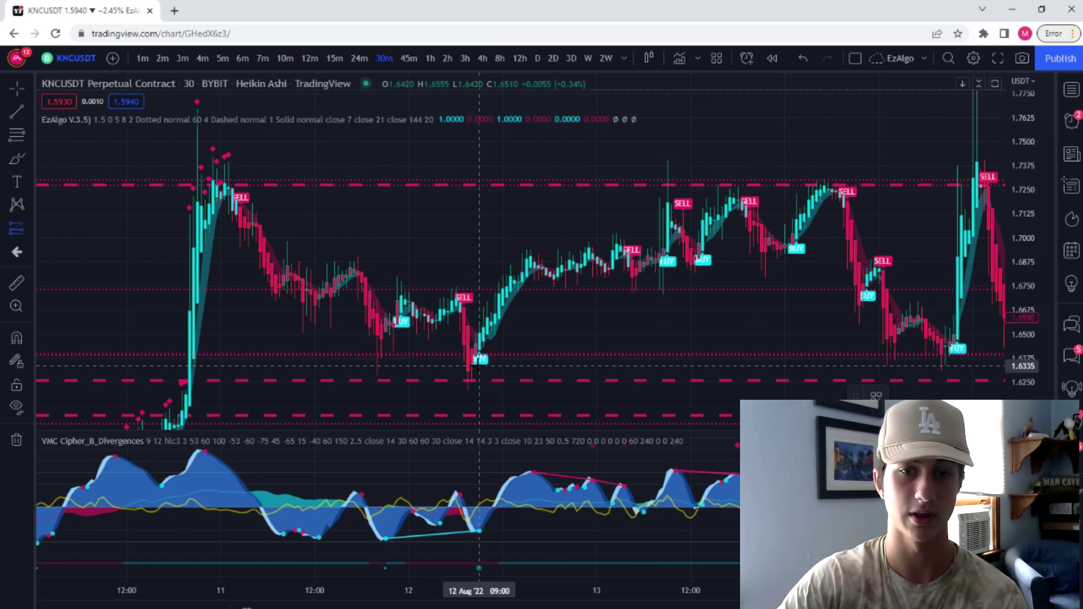
click(479, 332)
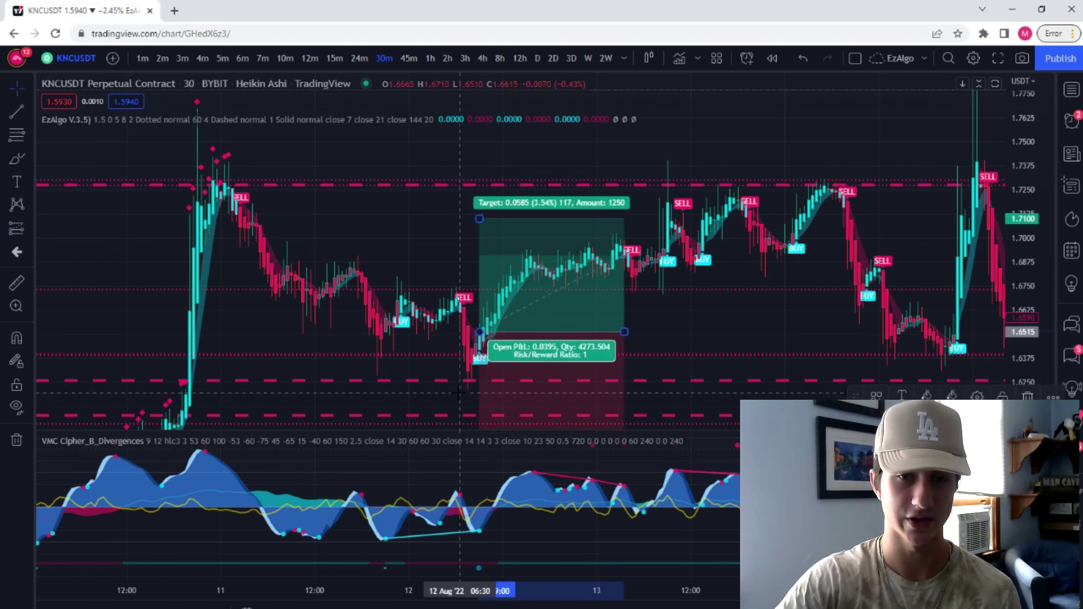
Step: Set the long position's stop to about 1.6205 and target to about 1.7265, and extend it over more candles
drag(458, 394, 436, 369)
drag(457, 420, 457, 367)
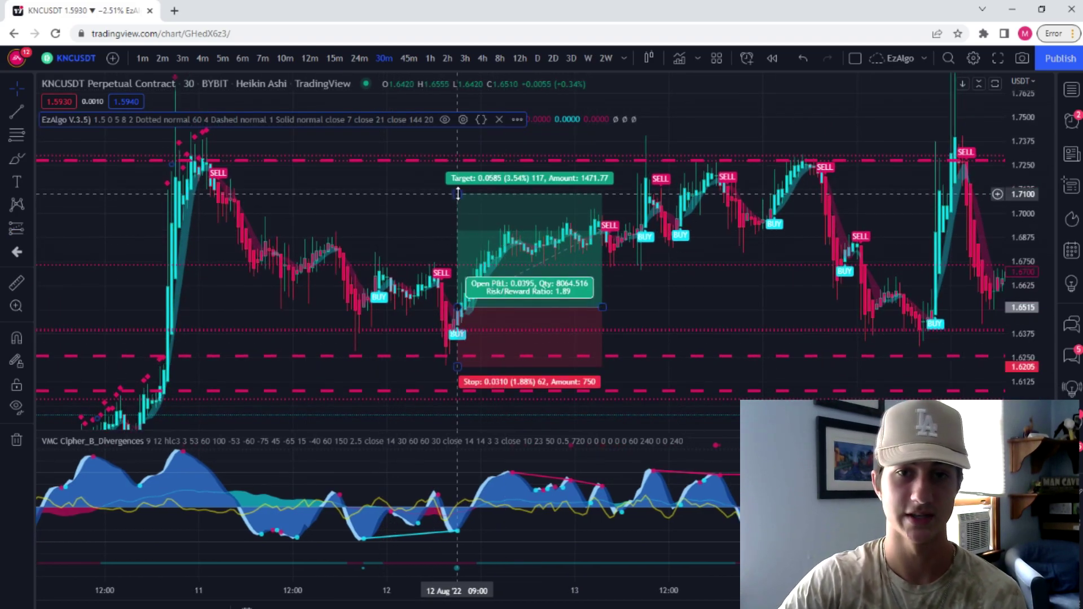
drag(458, 193, 570, 265)
click(570, 315)
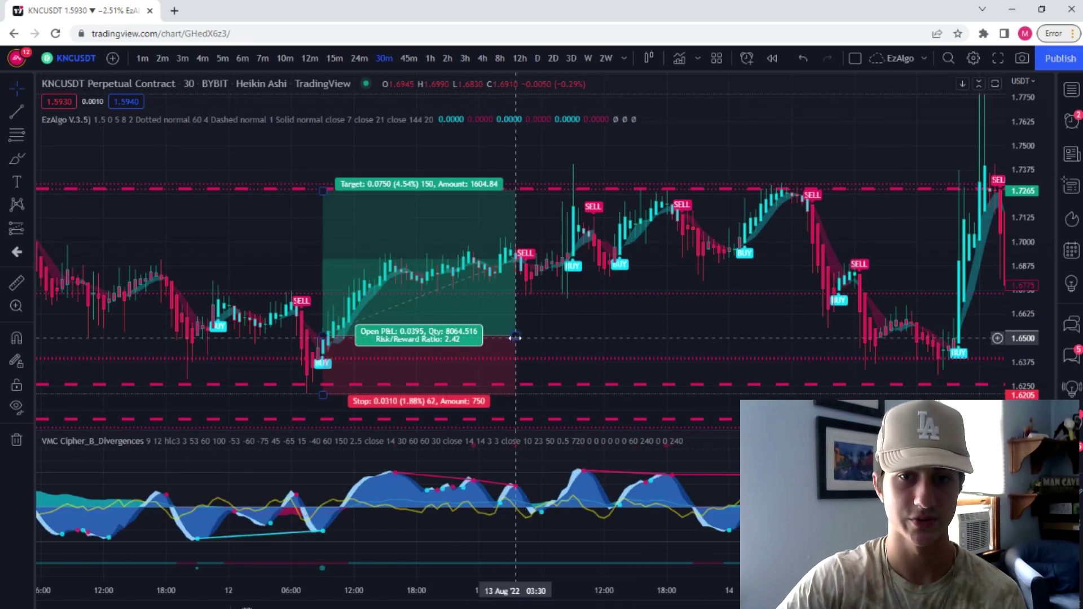
drag(570, 316, 359, 341)
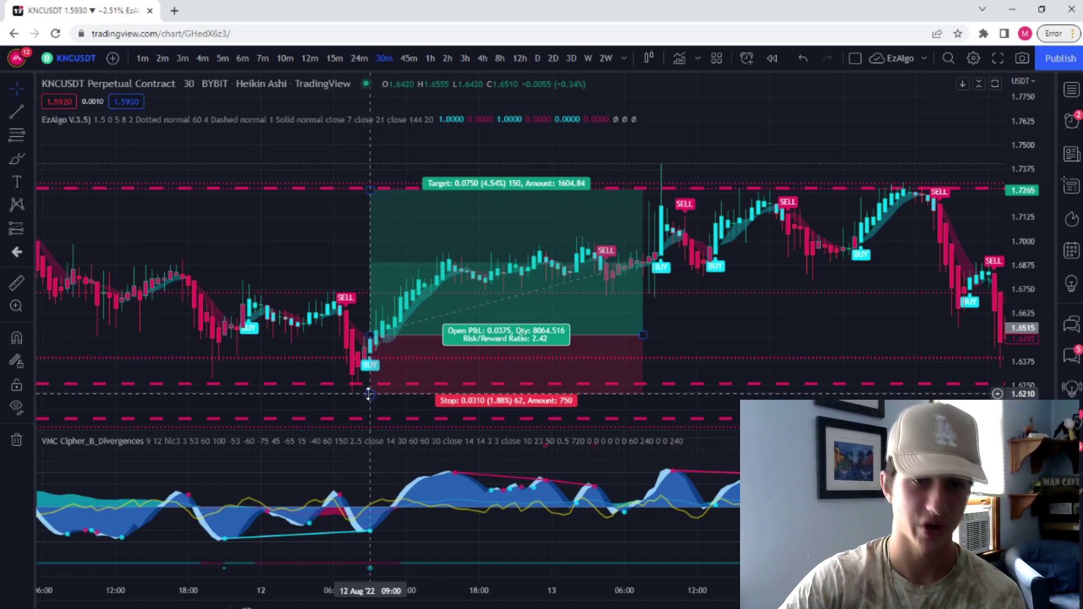
Step: Try moving the long position's stop up to about the entry price, and undo that move
drag(369, 395, 365, 334)
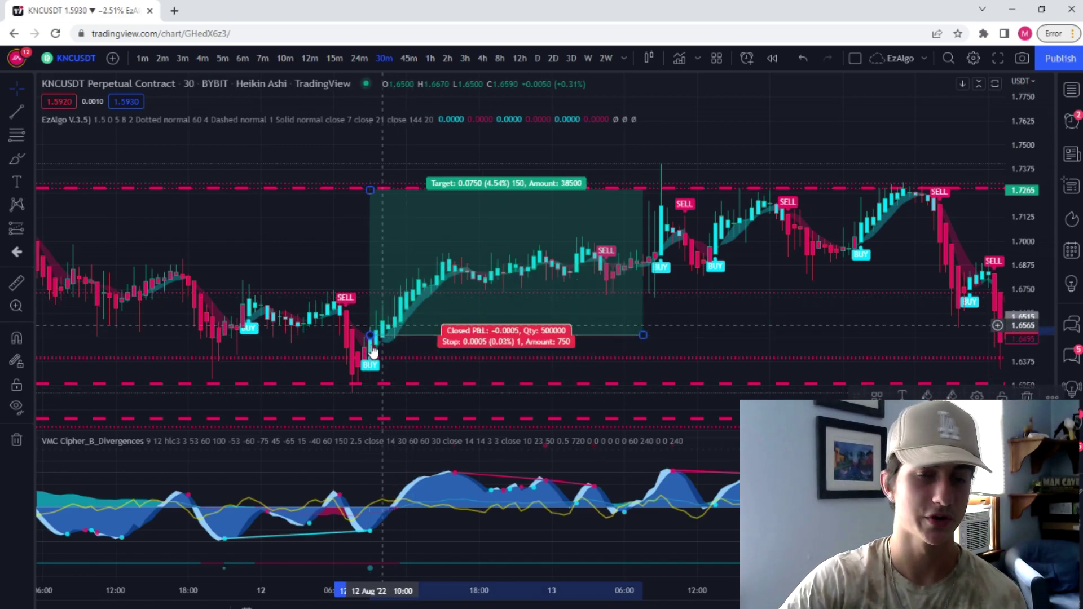
key(ctrl+z)
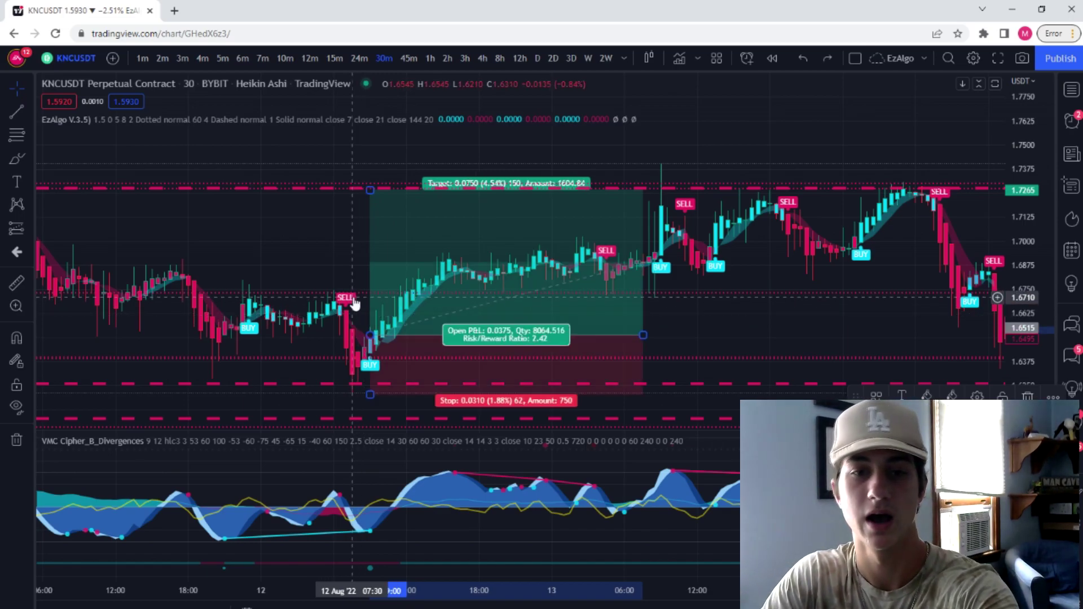
Step: Switch the chart to the 1-hour timeframe and delete the long position
scroll(339, 269, down, 4)
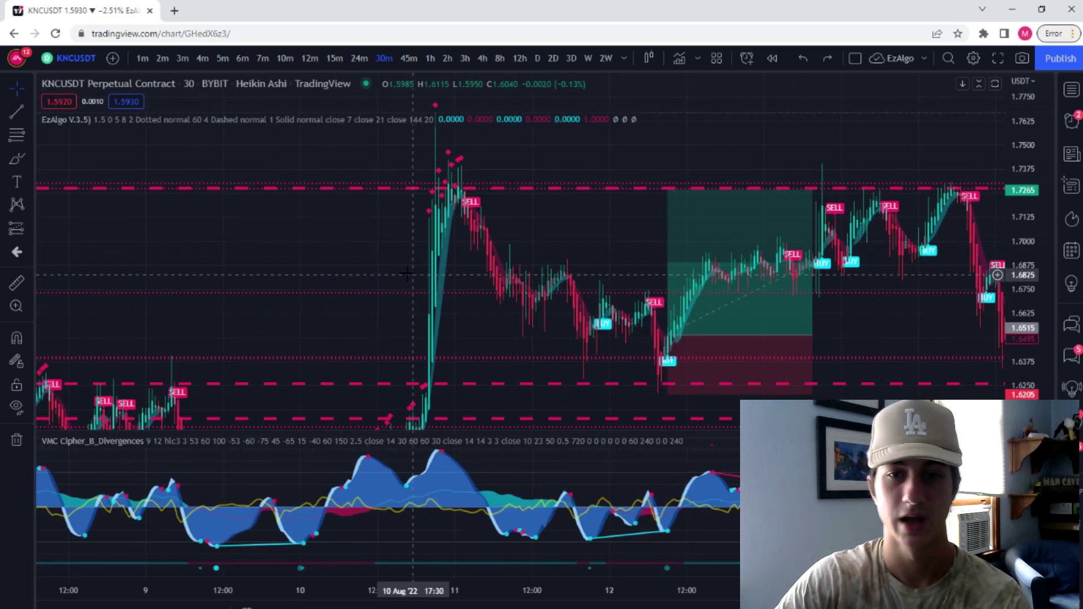
key(1)
key(h)
key(Return)
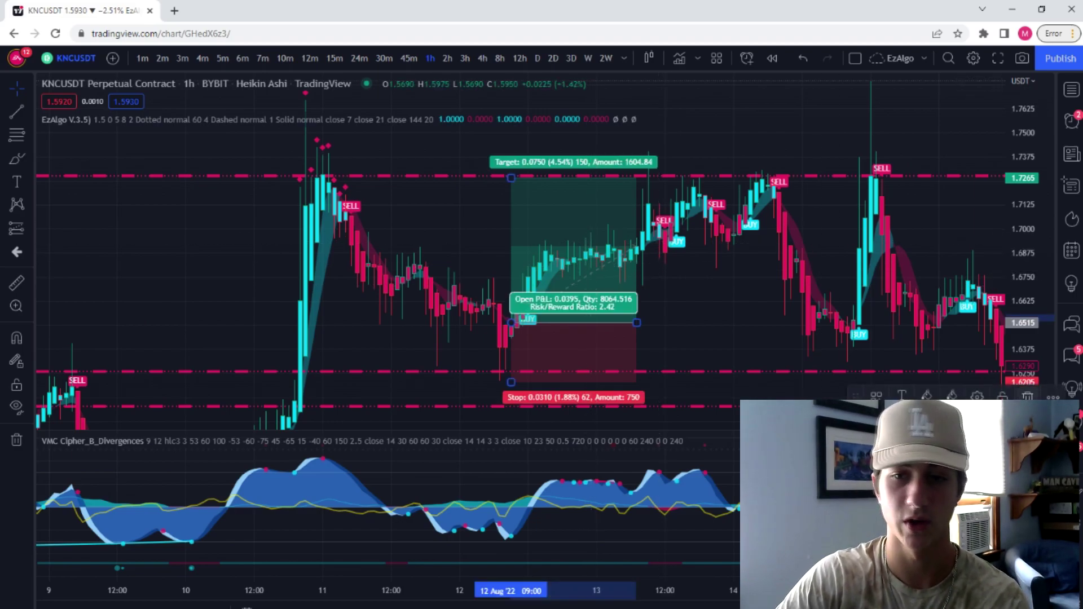
click(1028, 396)
Step: Draw a trend line on VMC Cipher B across the two descending wave peaks of 13 and 14 Aug
scroll(544, 356, right, 5)
scroll(560, 355, up, 2)
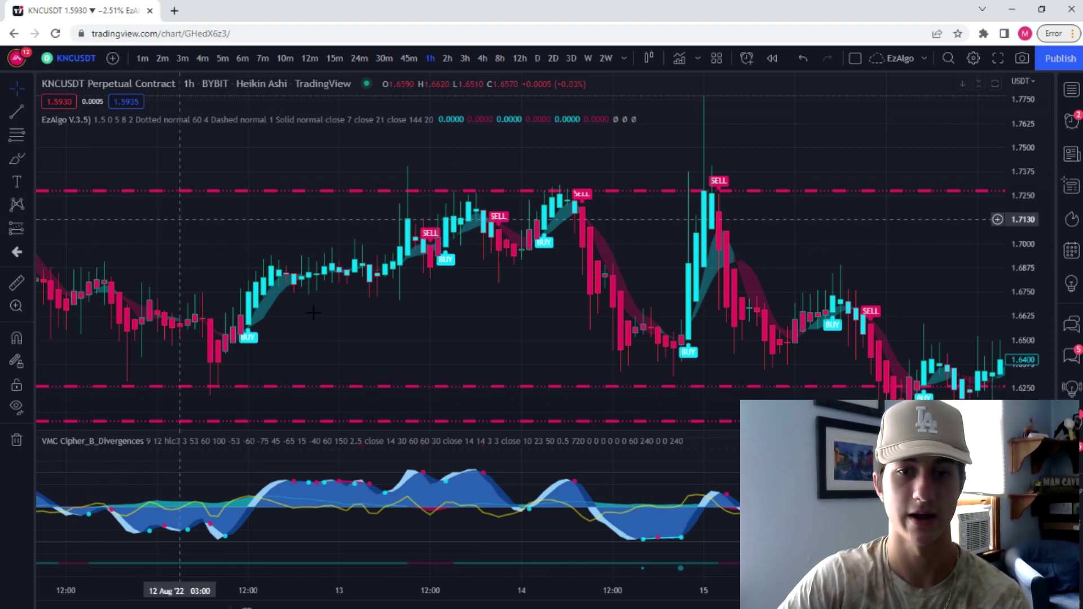
key(alt+t)
click(477, 470)
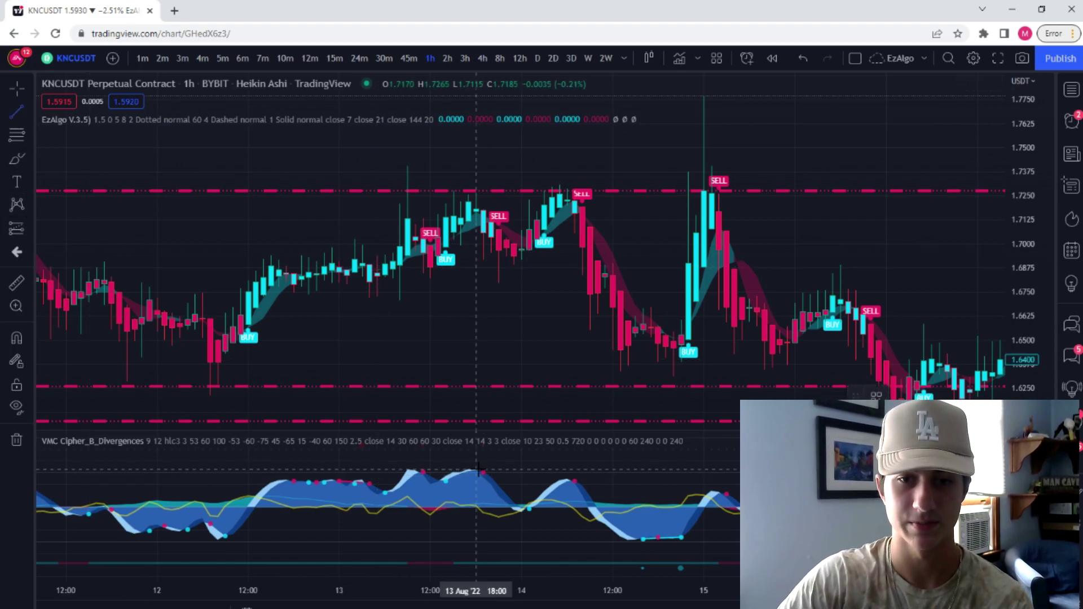
click(576, 480)
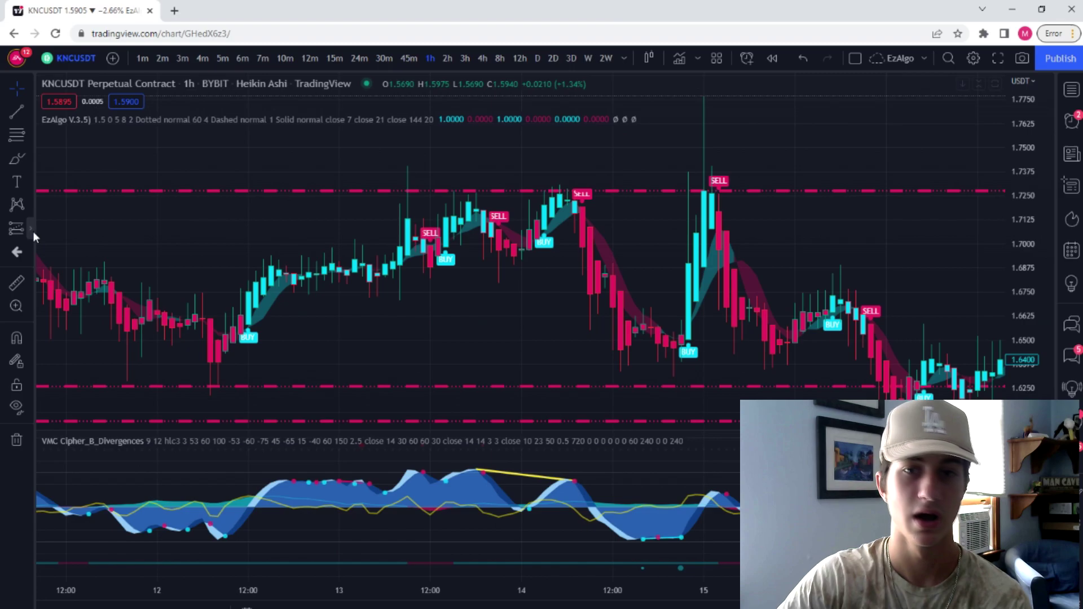
Step: Place a short position at the 14 Aug sell signal with entry about 1.7155, stop about 1.7340 and target about 1.6295
click(32, 229)
click(79, 254)
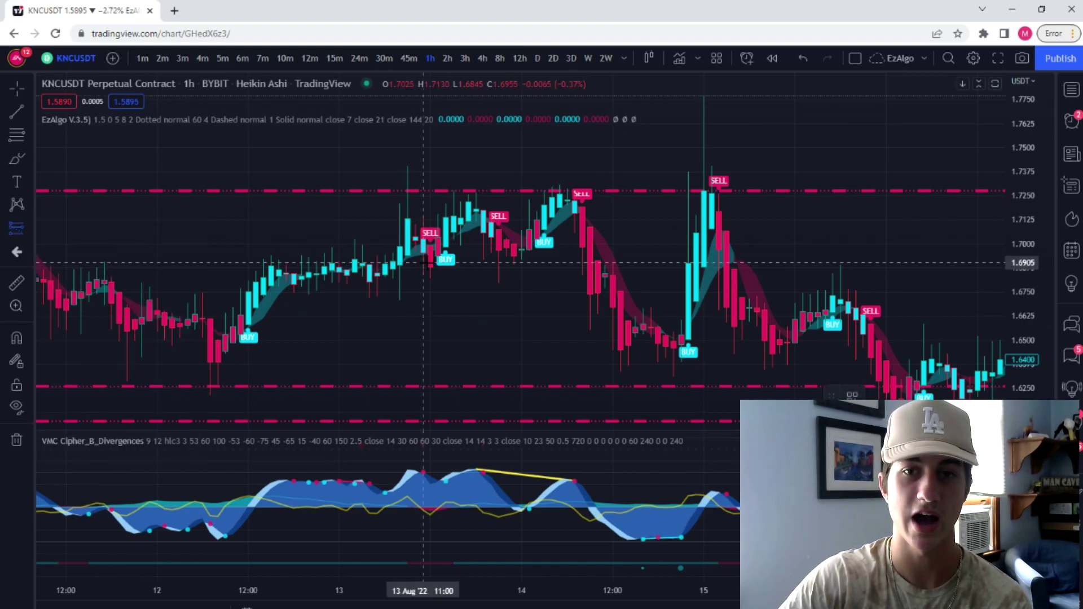
click(574, 214)
drag(564, 146, 476, 145)
drag(478, 264, 477, 346)
Step: Raise the short position's target to about 1.6350
scroll(461, 336, down, 2)
scroll(564, 335, down, 2)
scroll(564, 335, down, 1)
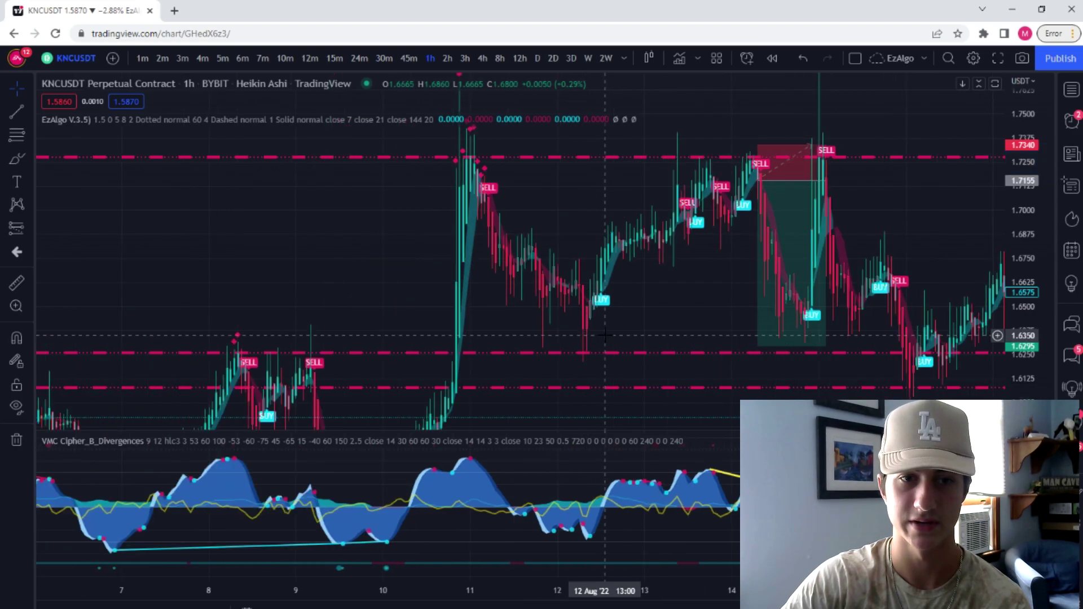
drag(765, 346, 755, 330)
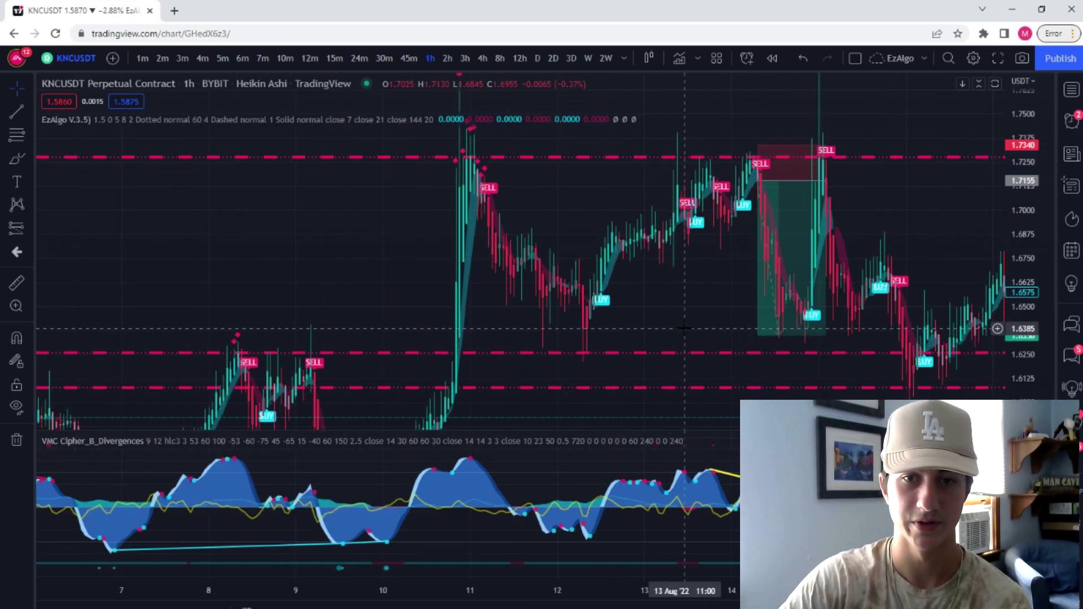
scroll(608, 316, up, 2)
click(24, 164)
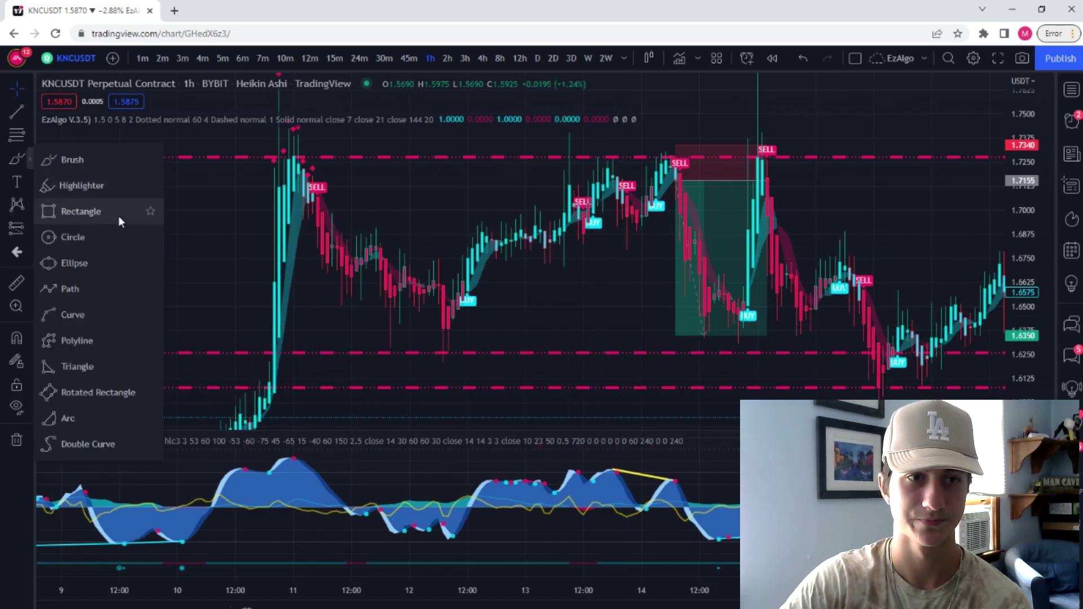
click(113, 213)
drag(317, 328, 603, 364)
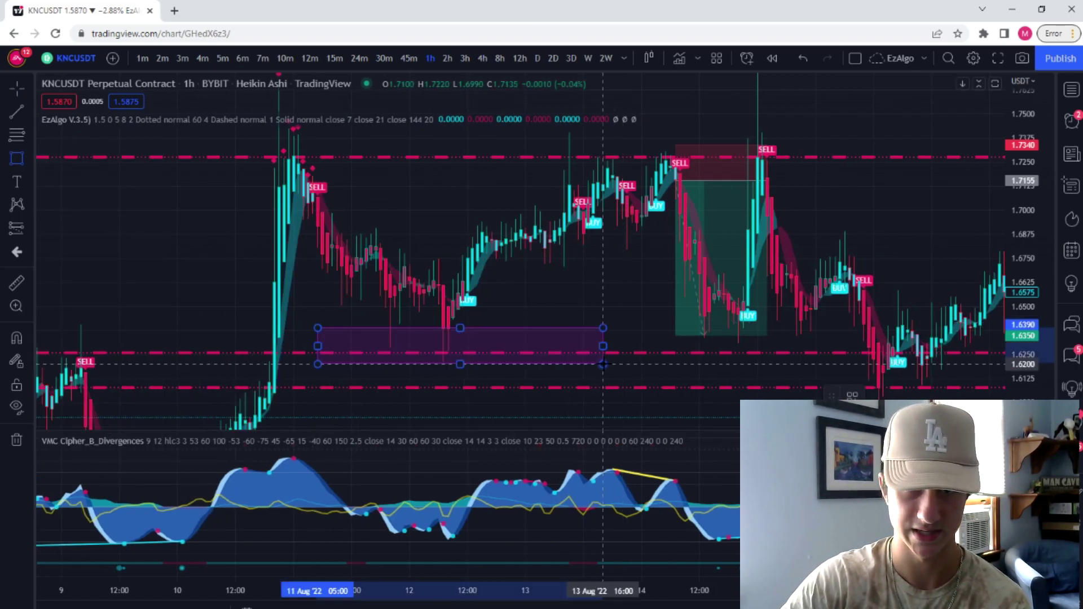
key(Delete)
Step: Narrow the short position so that it ends before the next buy signal on 14 Aug
click(685, 308)
scroll(682, 308, up, 2)
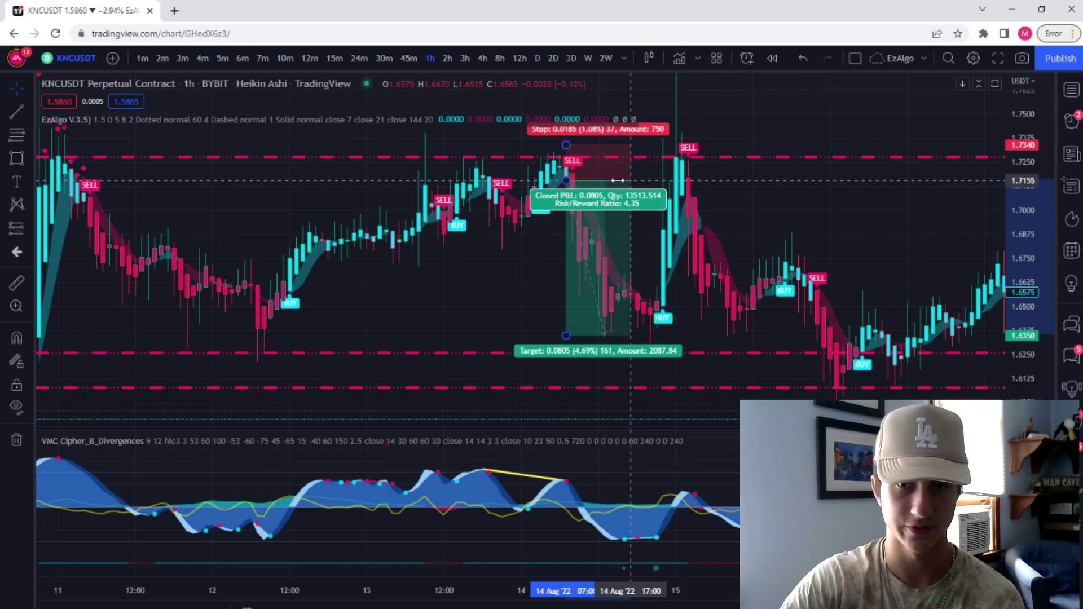
click(680, 305)
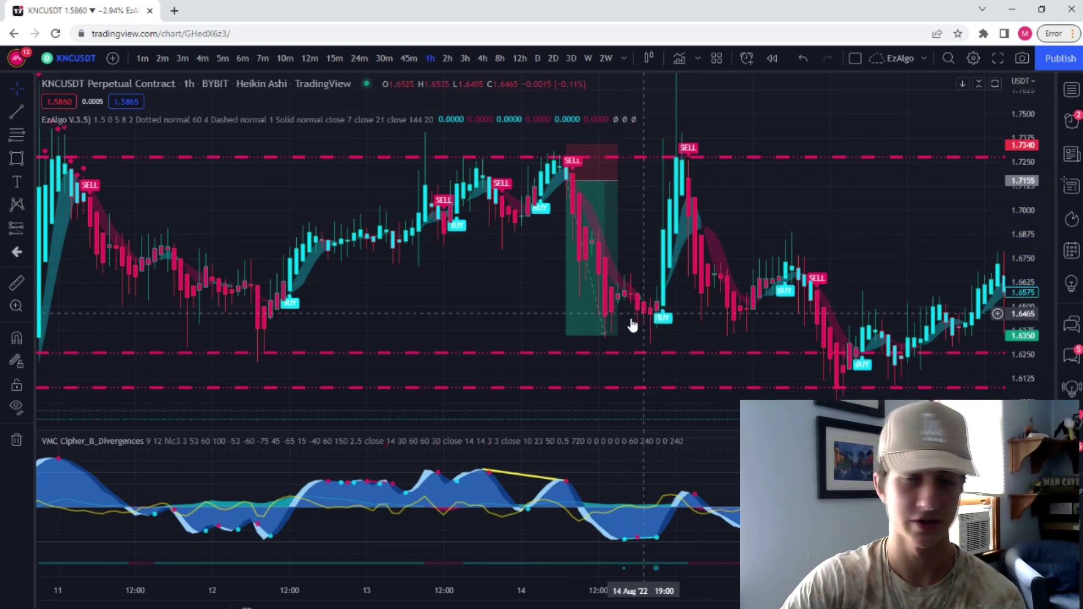
Step: Place a long position from the late 14 Aug buy signal to the next sell signal with entry about 1.6525, stop about 1.6290 and target about 1.7270
click(31, 231)
click(89, 231)
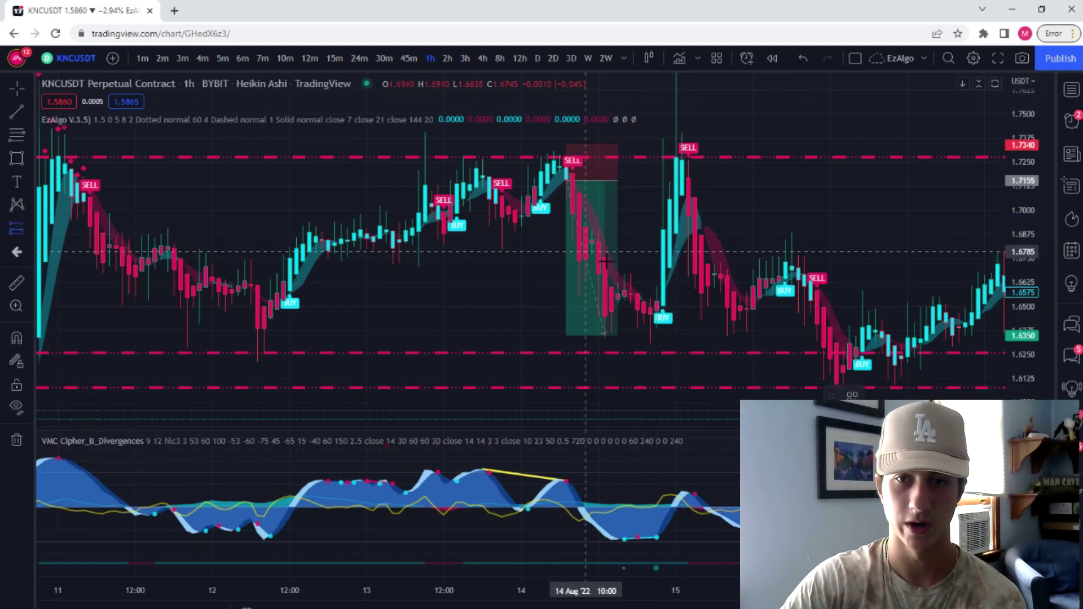
click(656, 302)
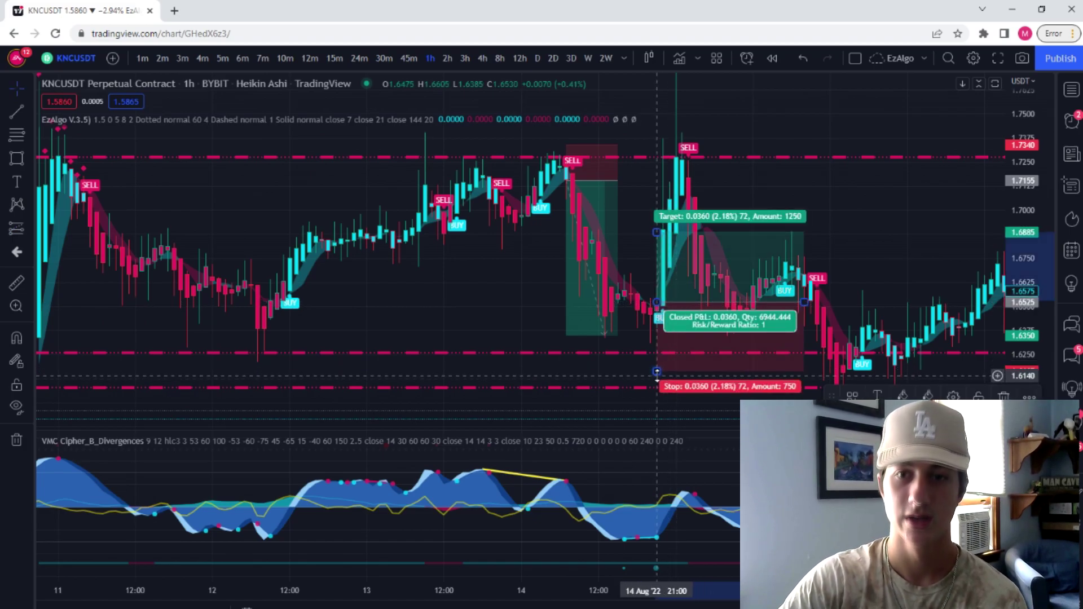
drag(656, 368, 655, 347)
drag(656, 233, 655, 159)
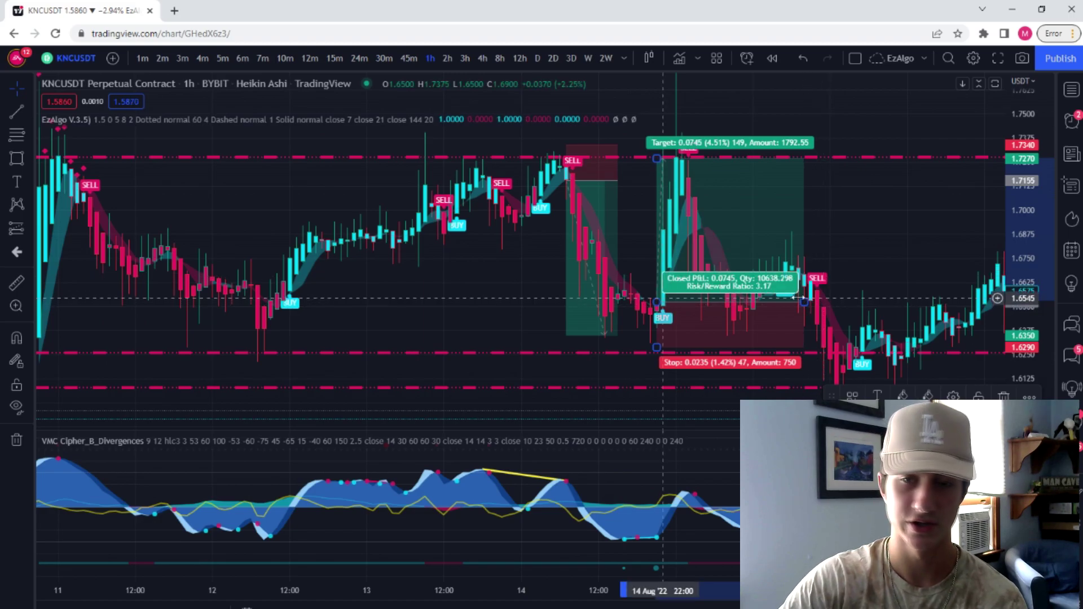
drag(803, 302, 681, 303)
click(712, 224)
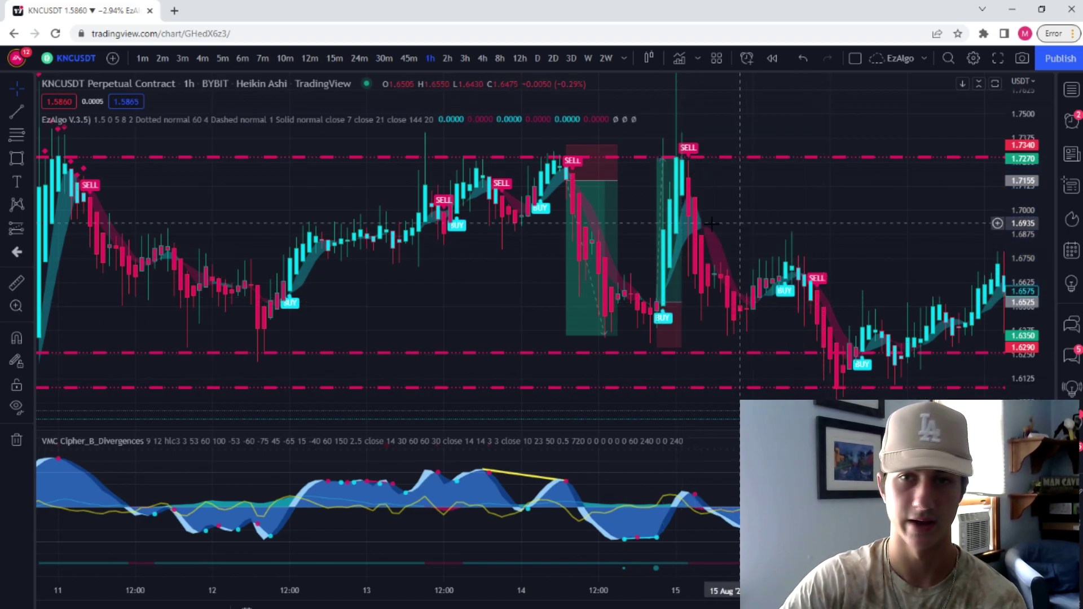
Step: Place a short position at the 15 Aug sell signal with entry about 1.6860, stop about 1.7220 and target about 1.6320
click(17, 228)
click(62, 254)
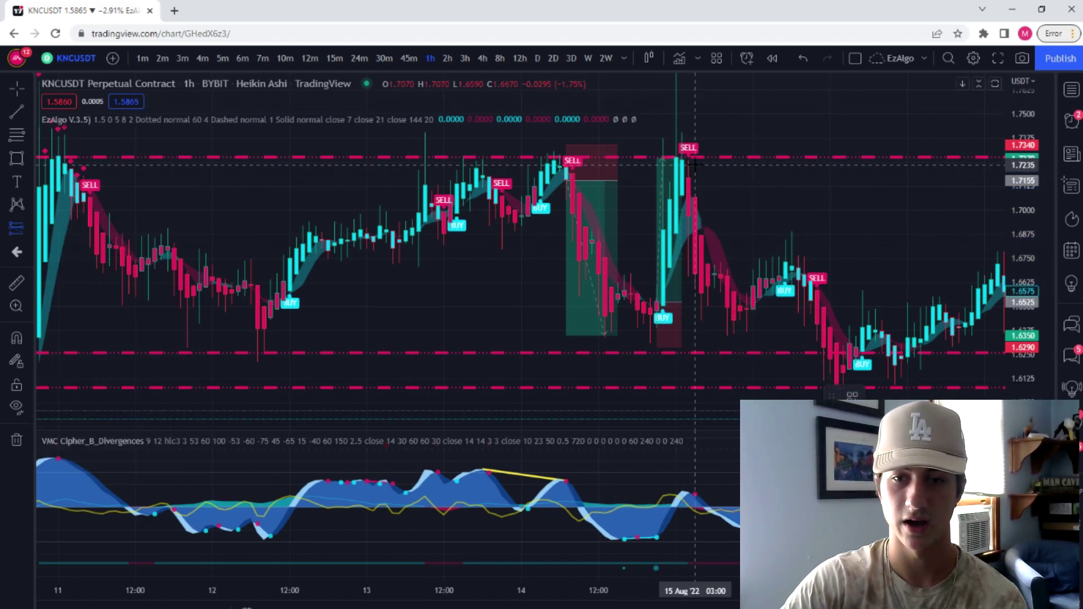
click(688, 238)
drag(689, 307, 686, 336)
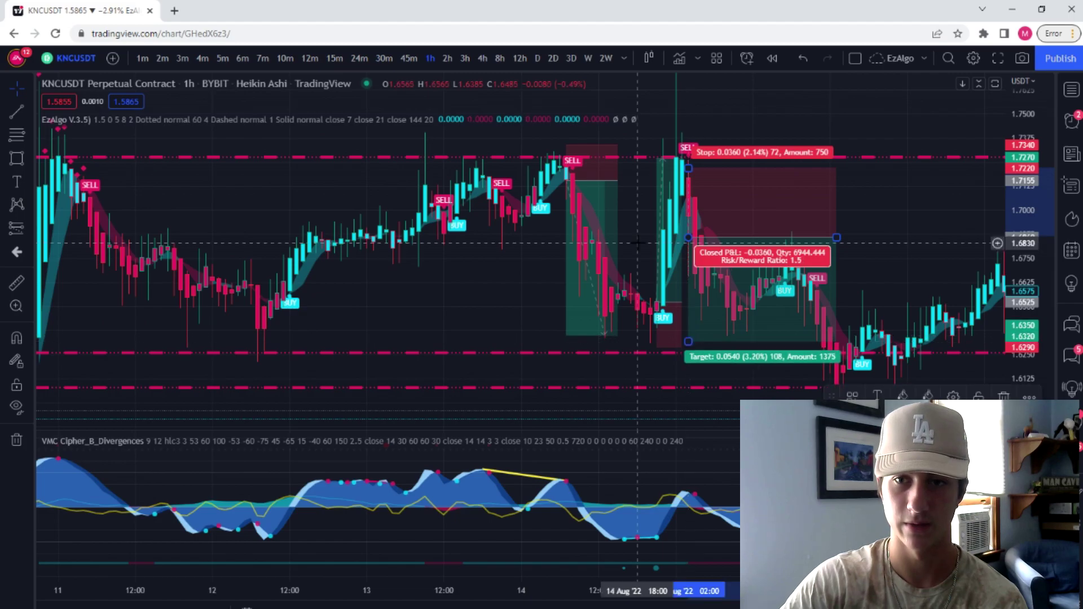
Step: Delete the two short positions and the long position drawn at the 14 and 15 Aug signals
key(Delete)
click(612, 299)
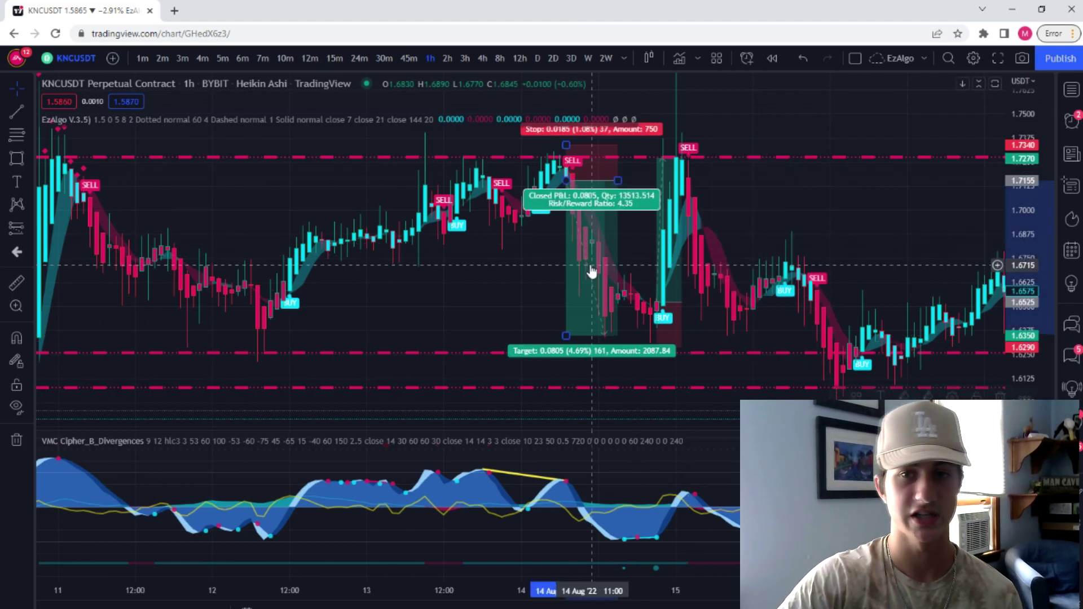
key(Delete)
click(693, 228)
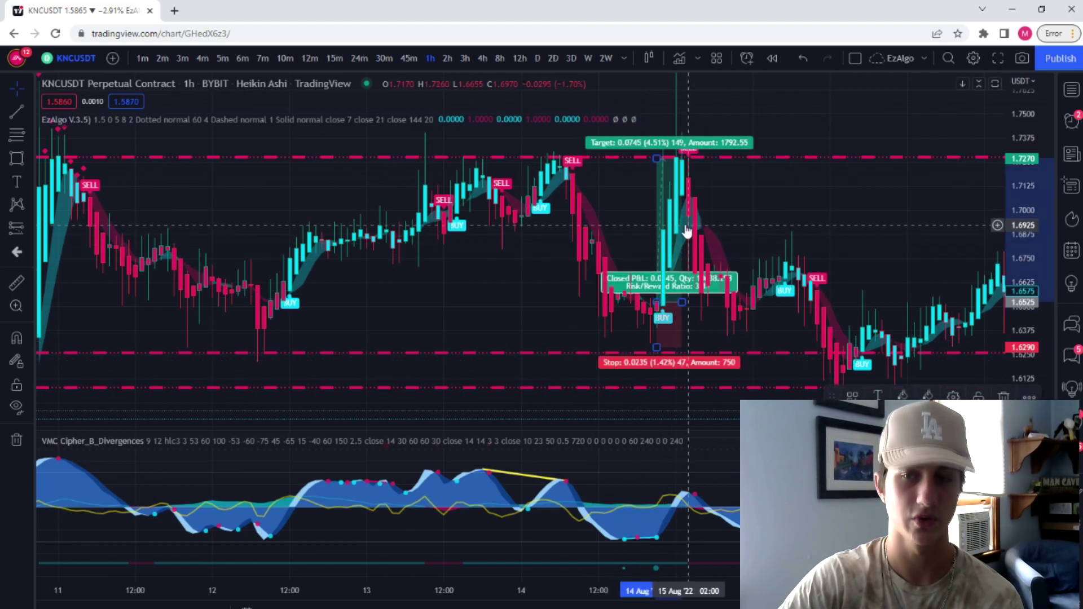
key(Delete)
Step: Switch the KNCUSDT chart to the 15-minute timeframe
drag(876, 264, 616, 215)
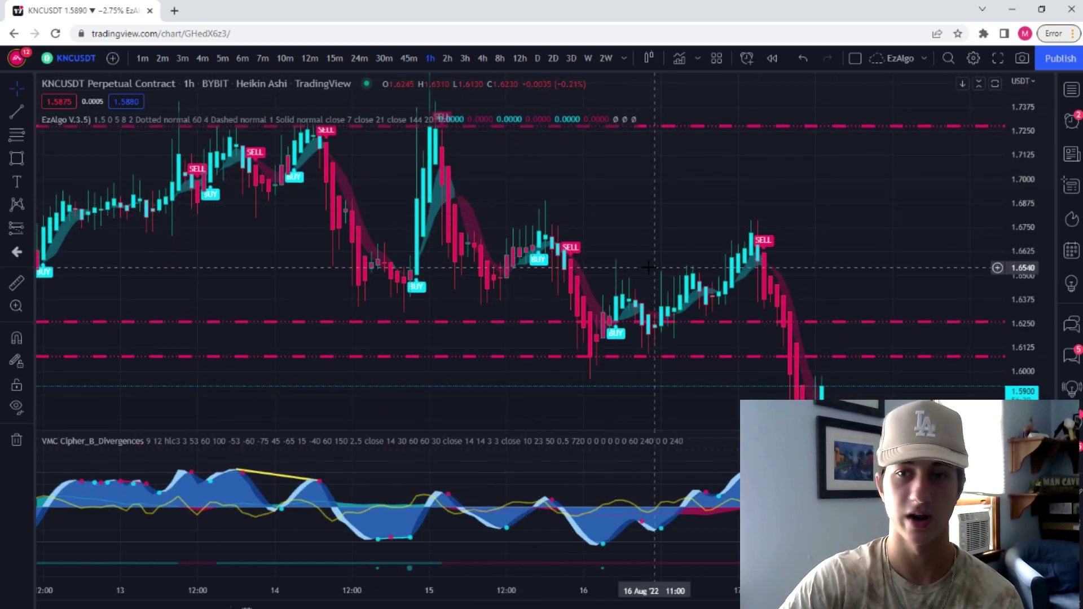
text(15)
key(Return)
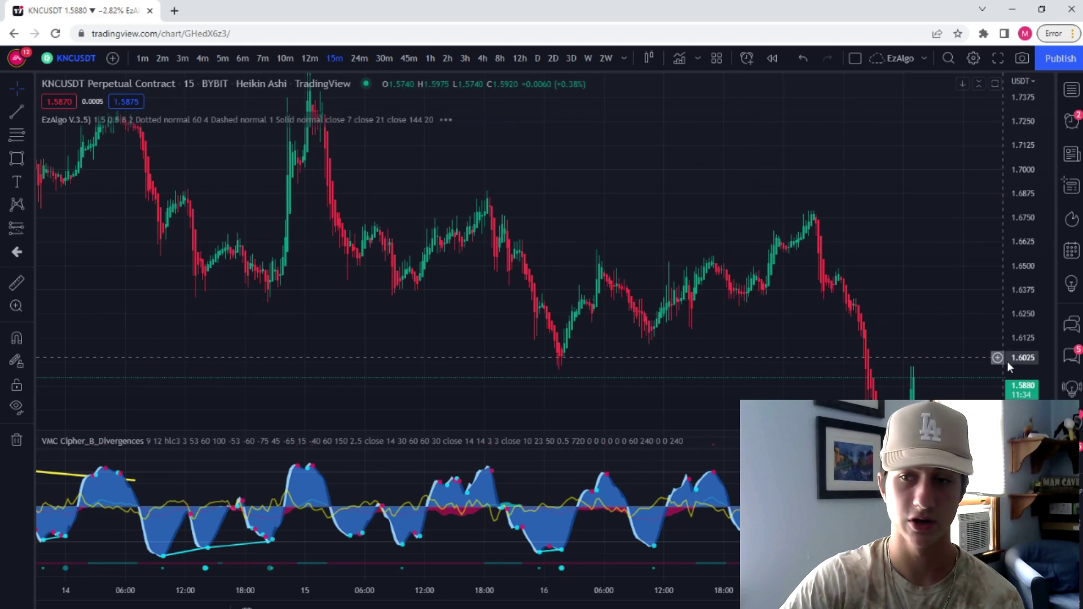
Step: Measure the price rise from the early 16 Aug low at the buy signal up to the following peak
scroll(546, 375, up, 3)
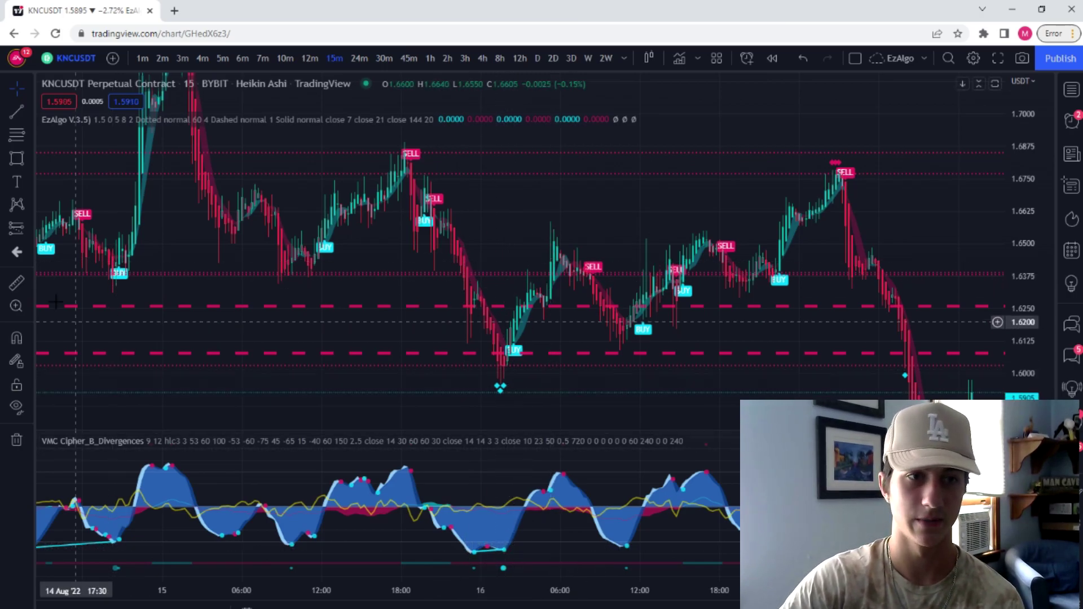
click(17, 282)
drag(471, 363, 570, 229)
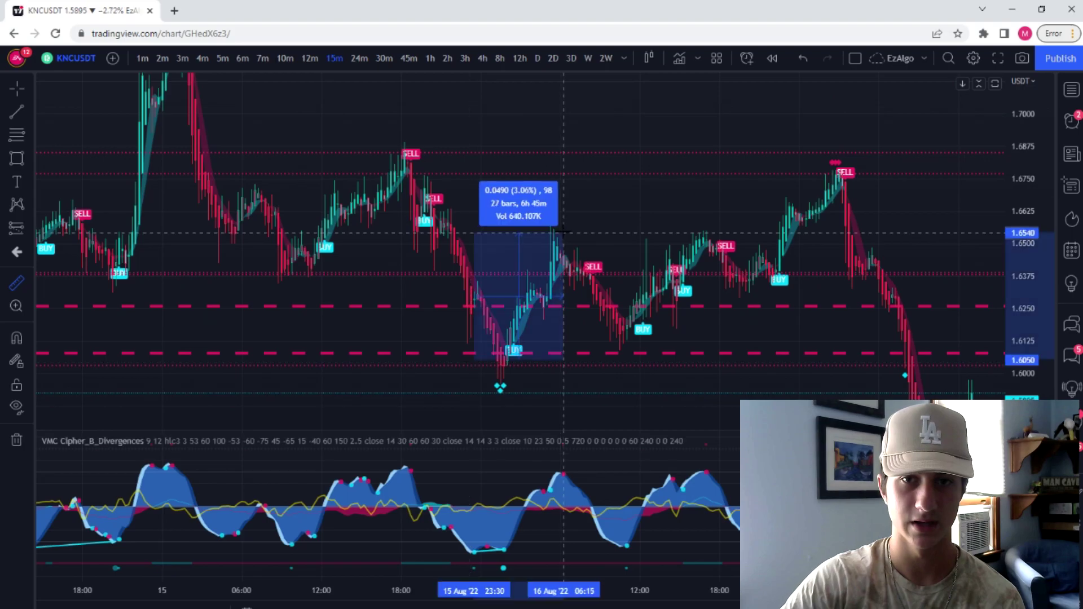
click(587, 243)
Step: Measure the next price rise, starting from the low at the midday buy signal on 16 Aug
drag(627, 282, 498, 282)
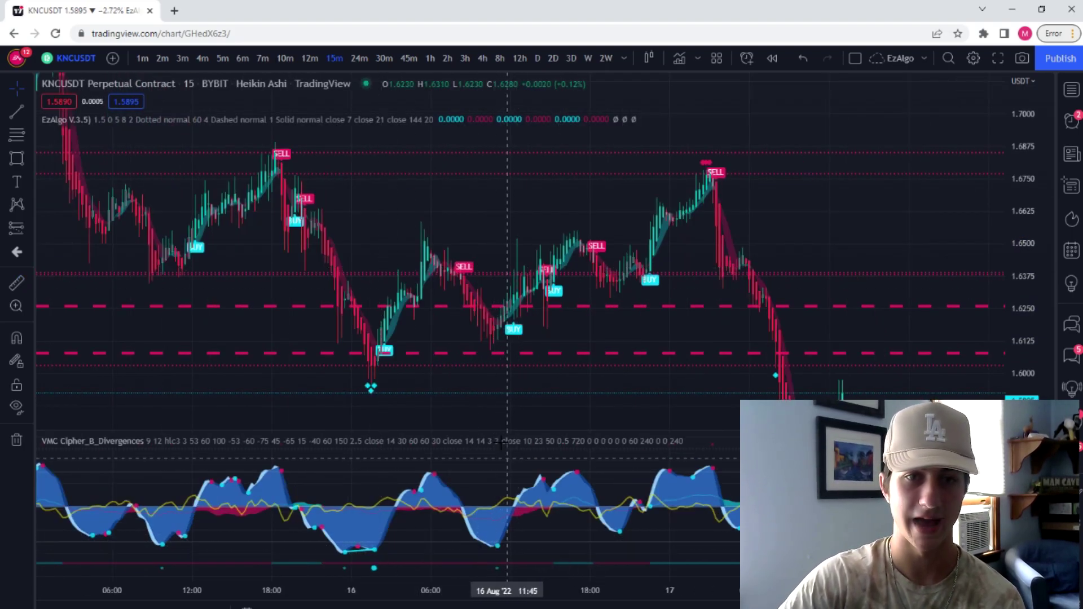
click(16, 283)
mouse_move(488, 321)
mouse_down()
mouse_move(559, 282)
mouse_move(571, 195)
mouse_up()
click(571, 195)
Step: Place a short position at the 17 Aug sell signal with entry about 1.6720, stop about 1.6910 and target about 1.5495
drag(709, 176, 558, 189)
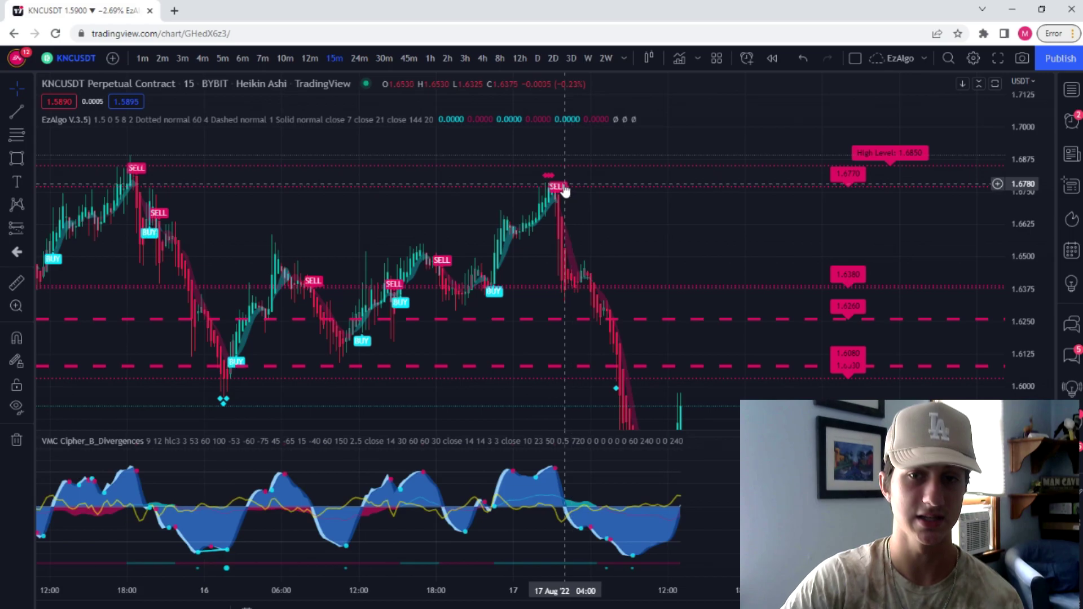
click(32, 224)
click(68, 254)
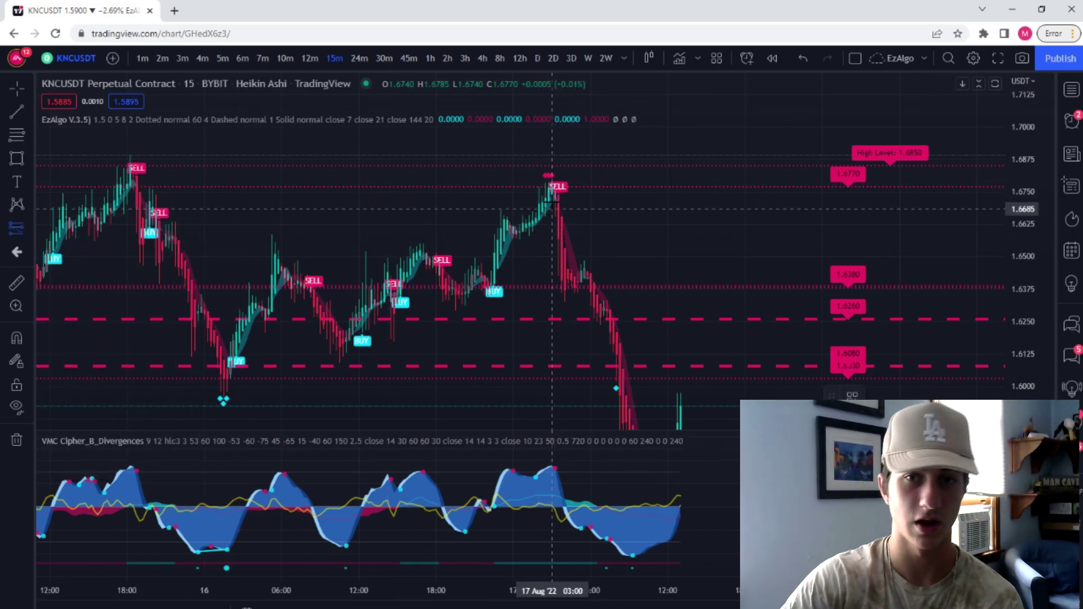
click(555, 200)
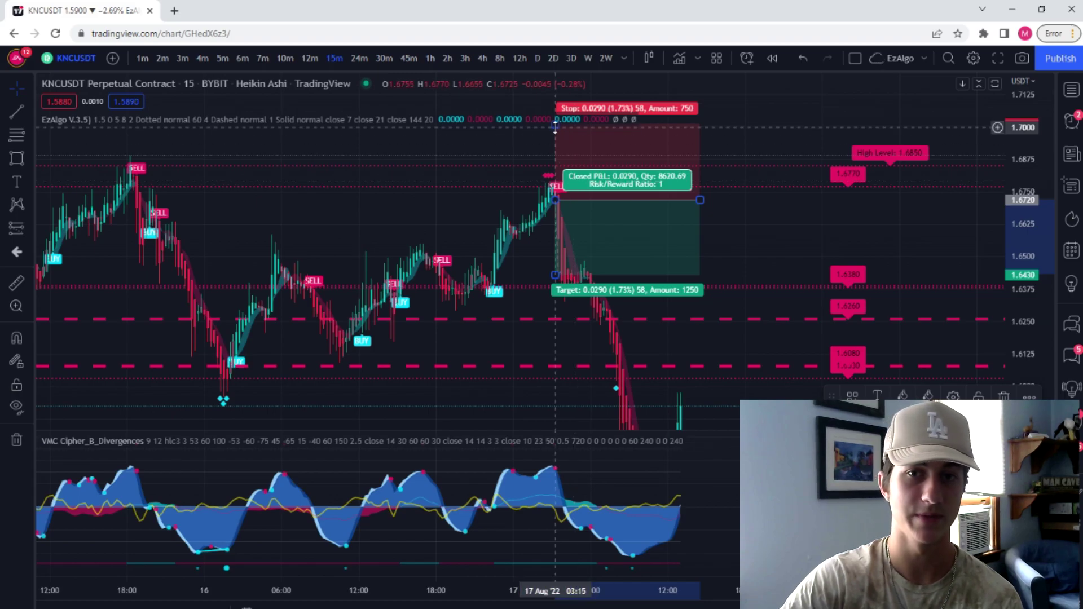
drag(555, 126, 556, 150)
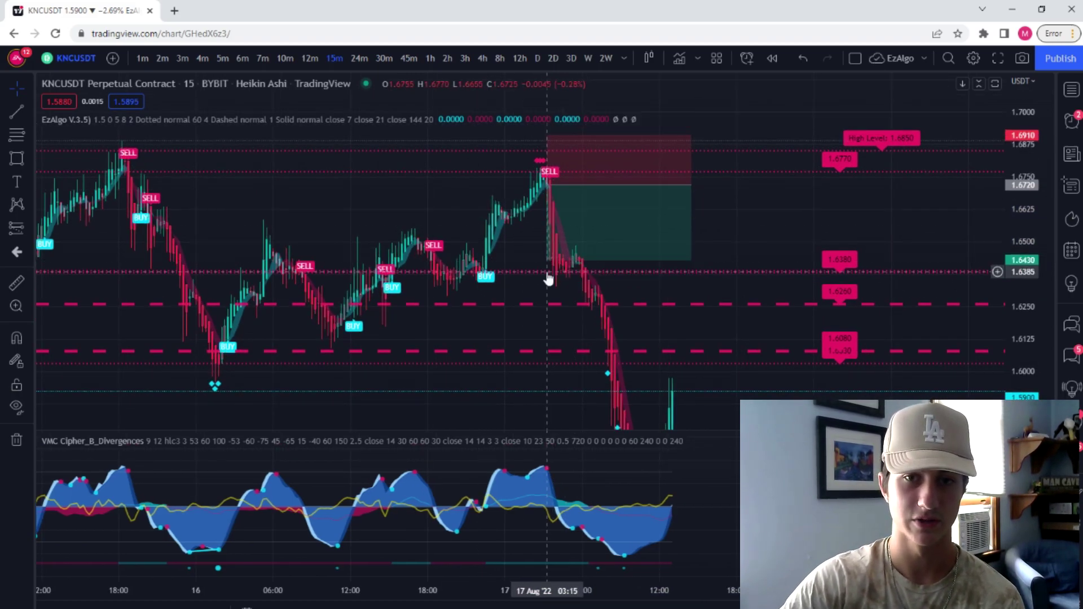
drag(549, 259, 462, 280)
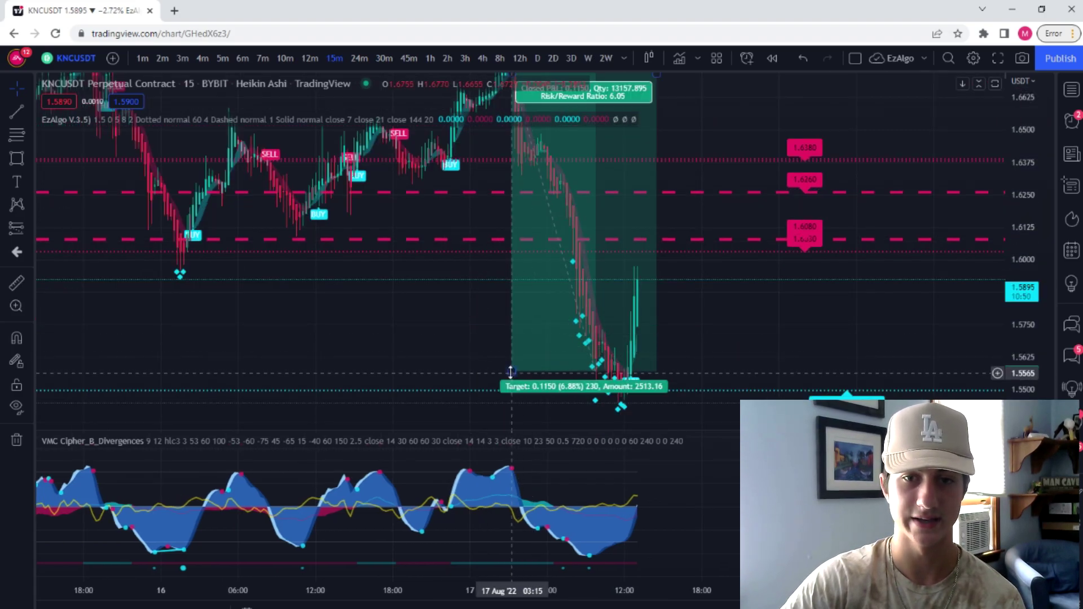
mouse_move(510, 373)
mouse_down()
mouse_move(513, 392)
mouse_move(517, 382)
mouse_up()
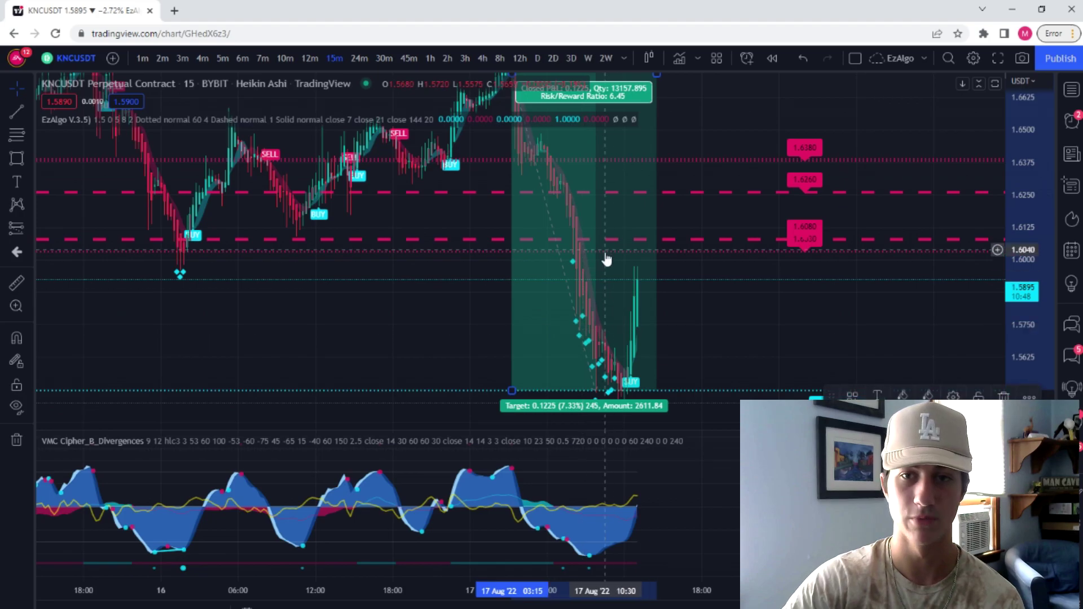
Step: Look over the earlier 15-minute buy and sell signals back to the end of July
scroll(647, 351, down, 10)
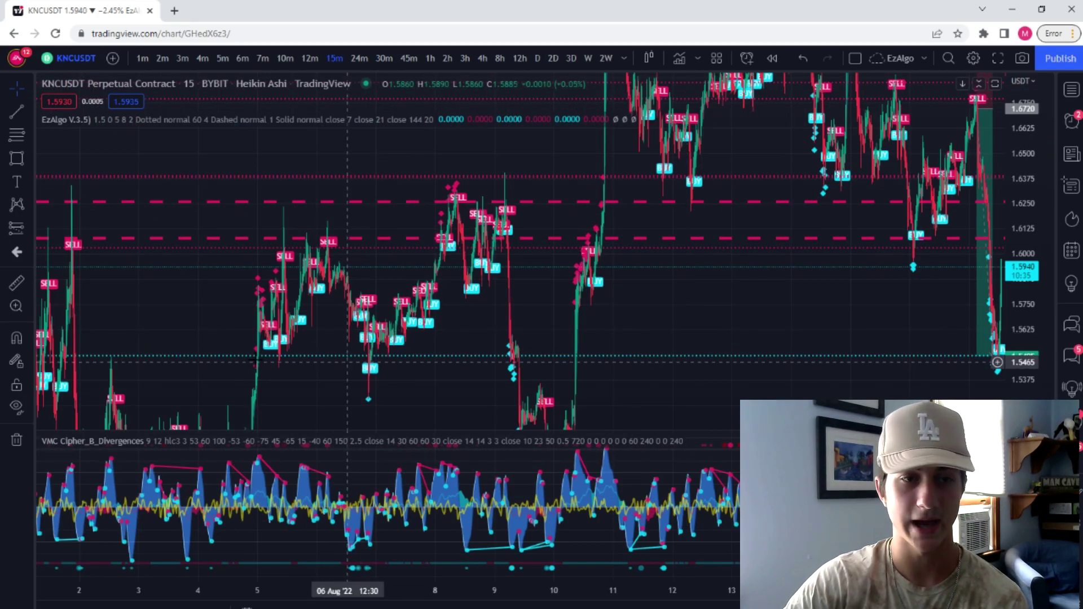
scroll(348, 361, down, 3)
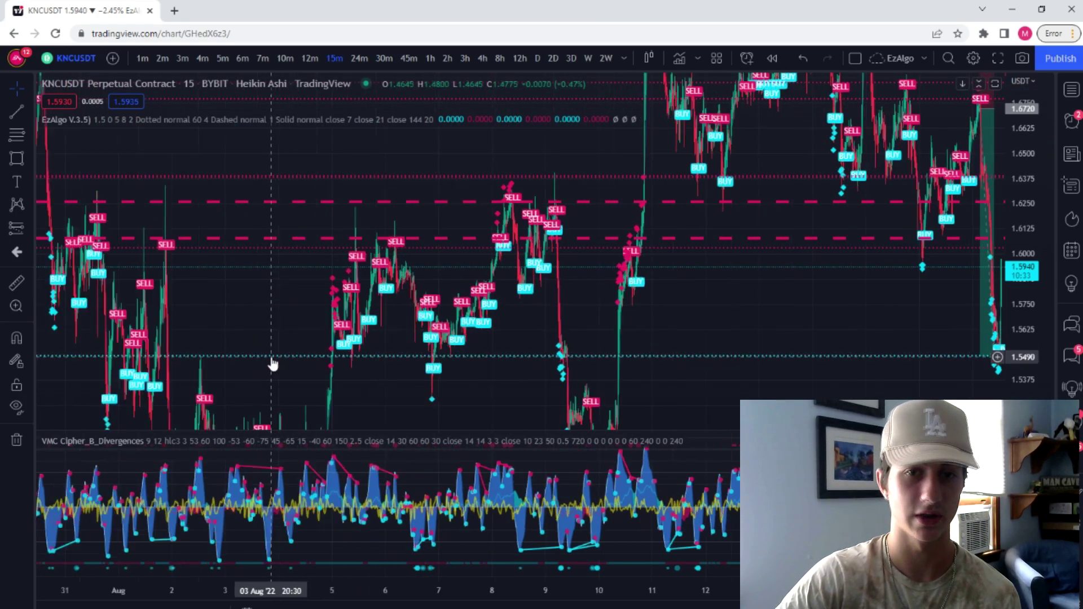